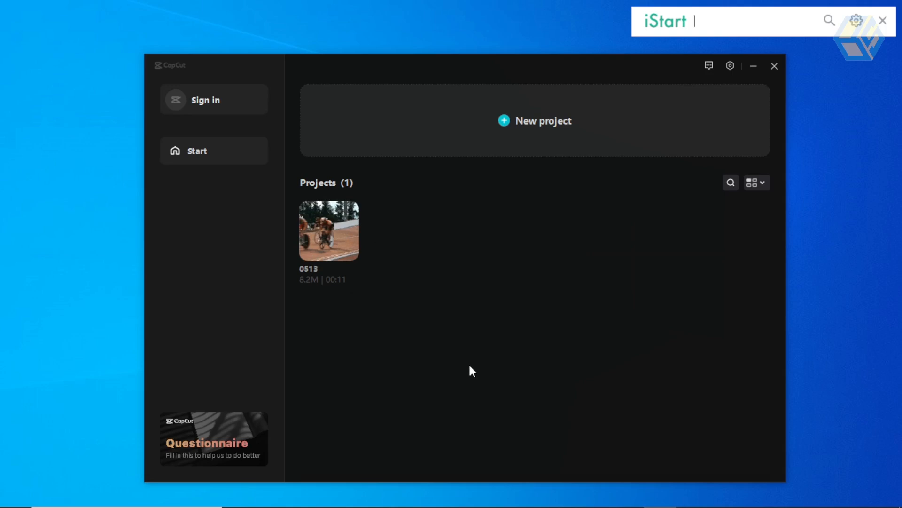
Step: Switch the projects overview between list and grid view, leaving it in list view
{"action": "left_click_drag", "start_coordinate": [580, 73], "coordinate": [570, 74]}
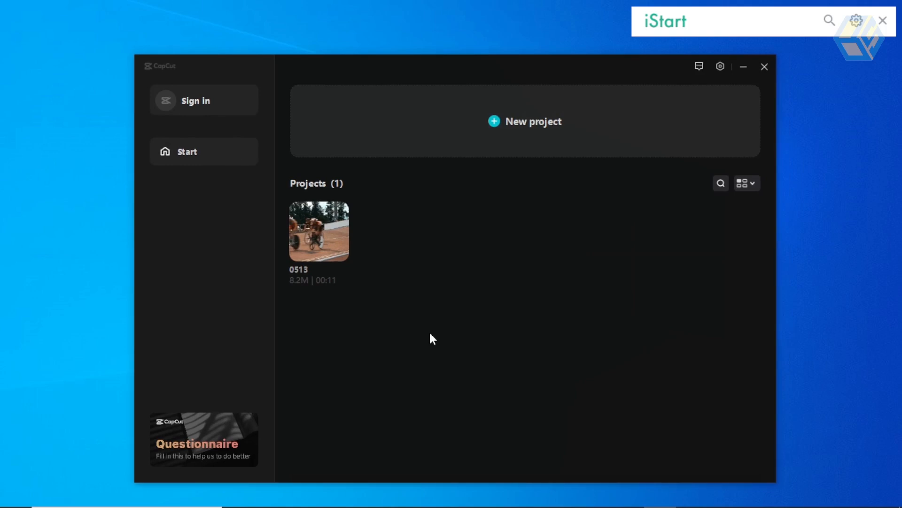
{"action": "left_click", "coordinate": [753, 184]}
{"action": "left_click", "coordinate": [743, 222]}
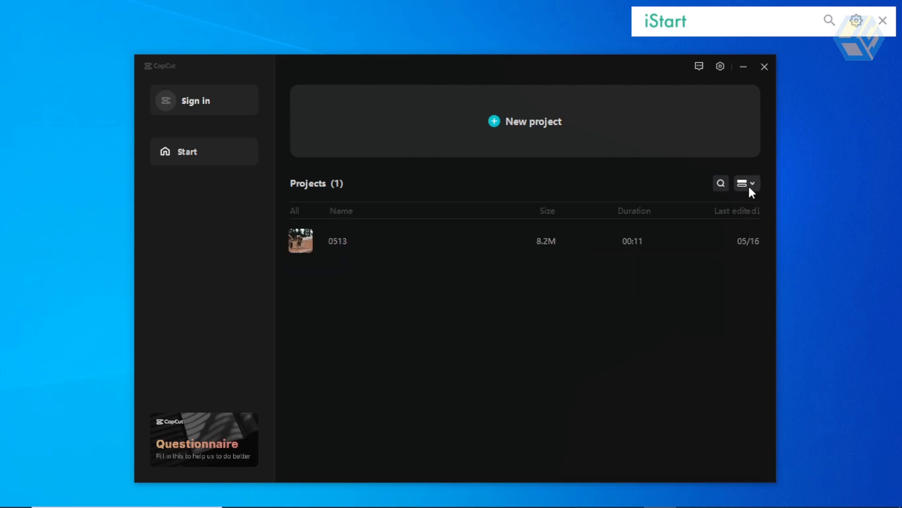
{"action": "left_click", "coordinate": [752, 184]}
{"action": "left_click", "coordinate": [745, 201]}
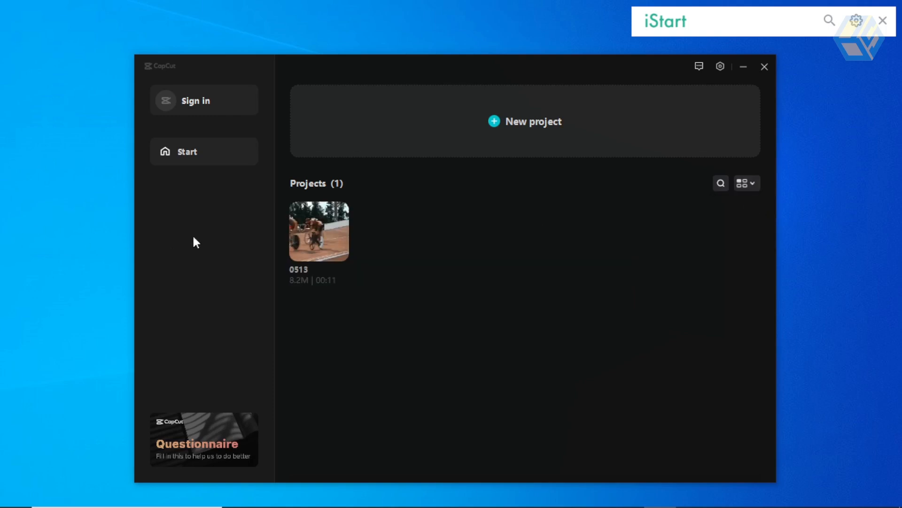
{"action": "left_click", "coordinate": [753, 184]}
{"action": "left_click", "coordinate": [739, 223]}
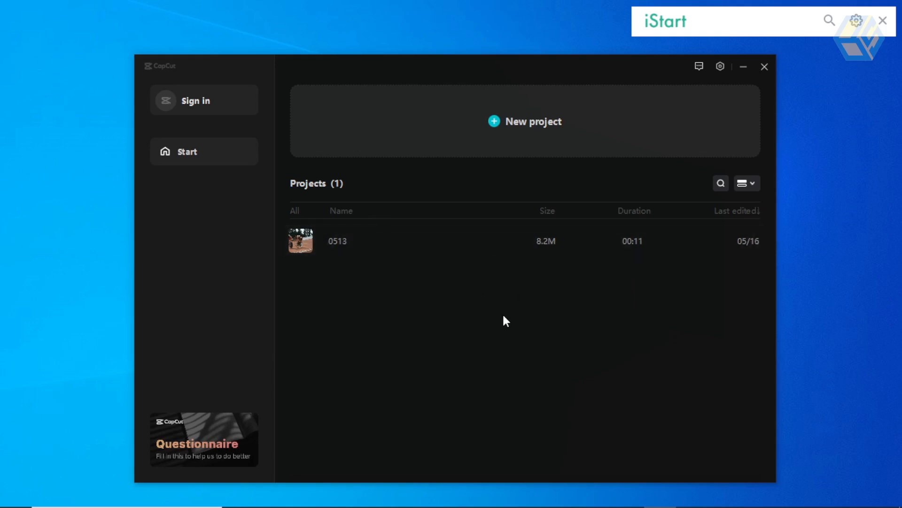
Step: Create a new project and widen the player panel on both sides
{"action": "left_click_drag", "start_coordinate": [571, 66], "coordinate": [571, 60]}
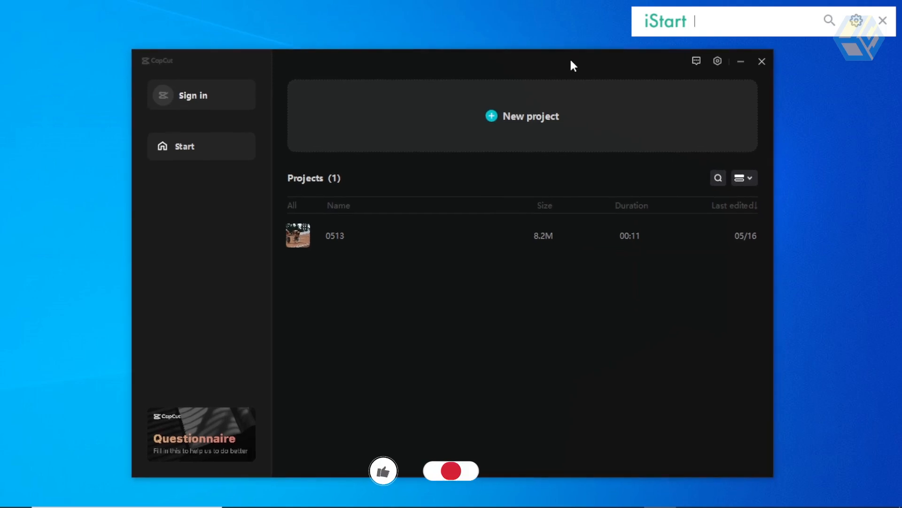
{"action": "left_click", "coordinate": [519, 122]}
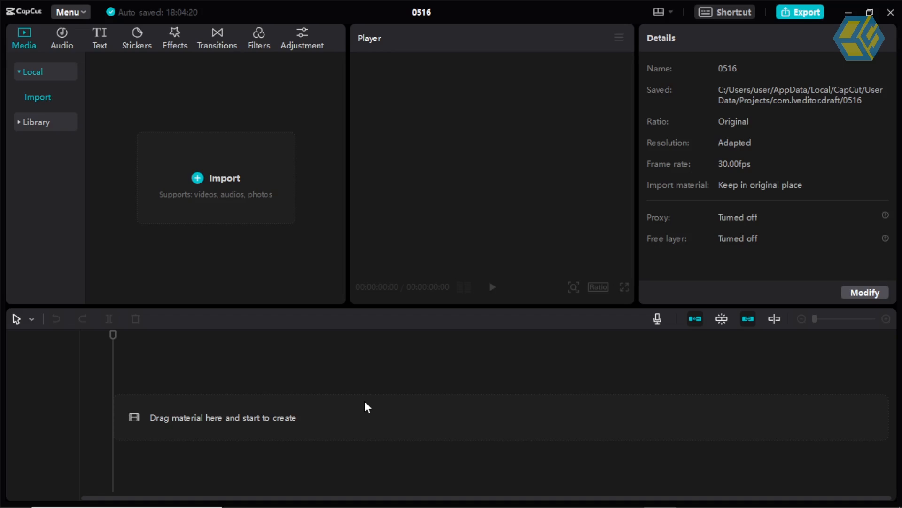
{"action": "left_click_drag", "start_coordinate": [350, 151], "coordinate": [310, 145]}
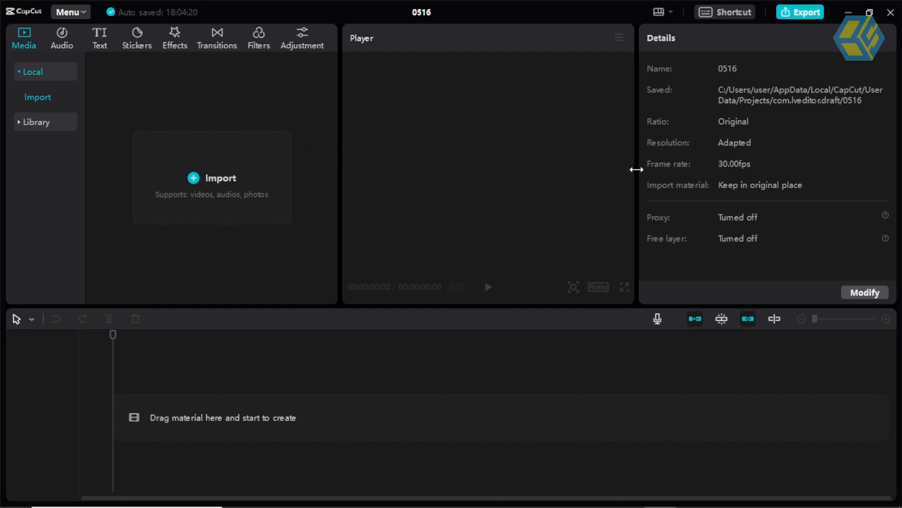
{"action": "left_click_drag", "start_coordinate": [637, 170], "coordinate": [696, 172]}
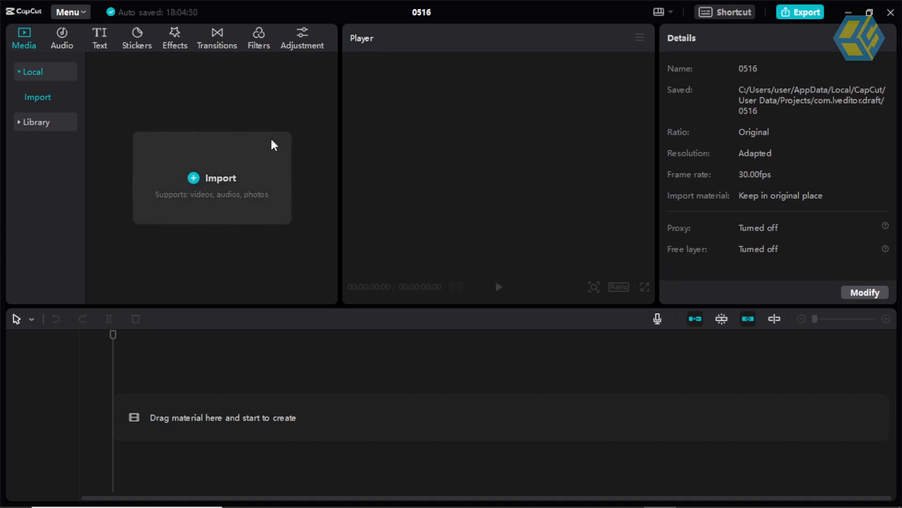
Step: Start a media import and open the folder Video Youtube CAPCUT > Sesi 1 User interface on Local Disk (D:)
{"action": "left_click", "coordinate": [224, 184]}
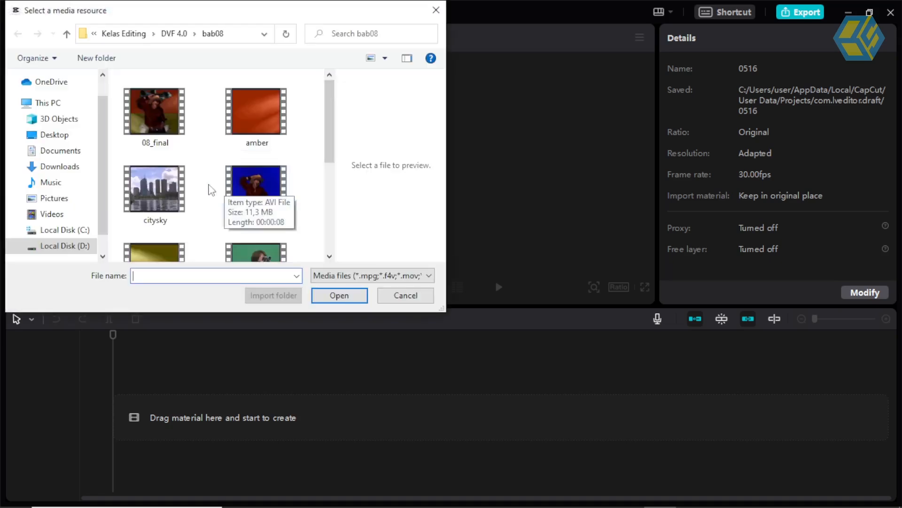
{"action": "left_click", "coordinate": [61, 245]}
{"action": "scroll", "coordinate": [155, 228], "scroll_direction": "down", "scroll_amount": 3}
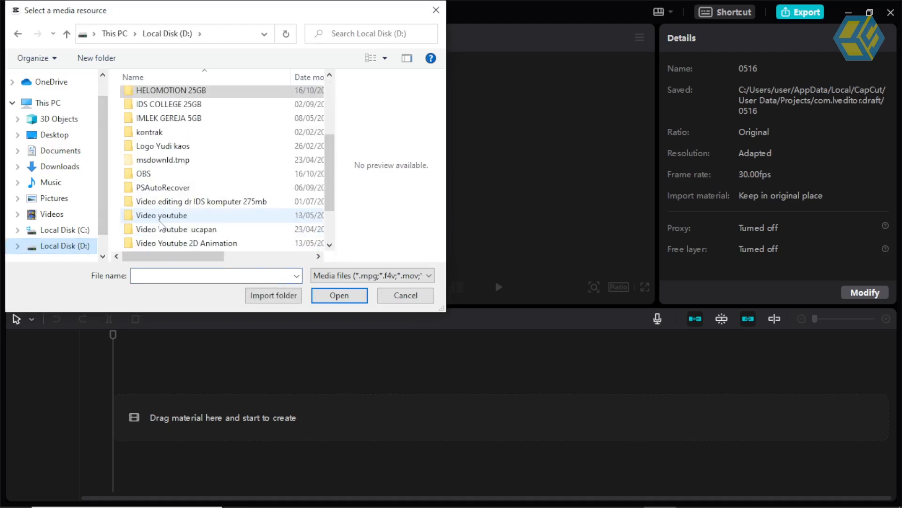
{"action": "scroll", "coordinate": [167, 216], "scroll_direction": "up", "scroll_amount": 1}
{"action": "scroll", "coordinate": [176, 214], "scroll_direction": "down", "scroll_amount": 2}
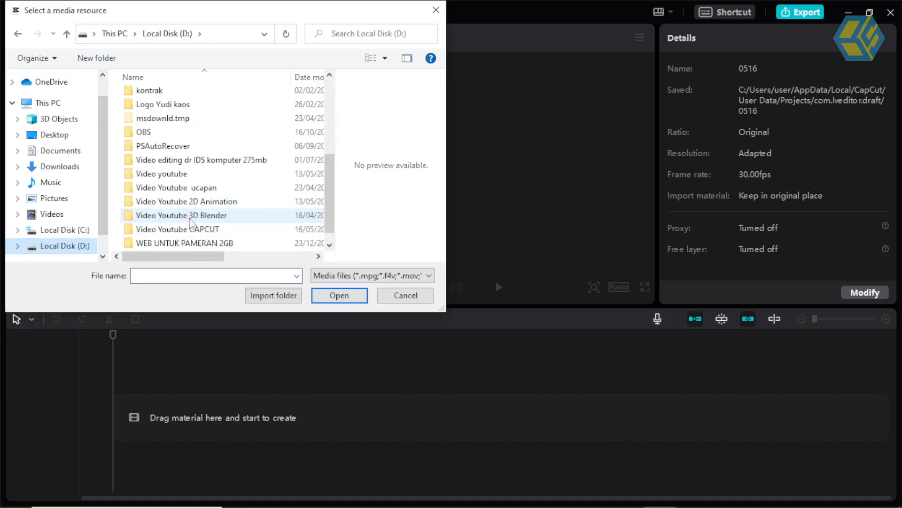
{"action": "double_click", "coordinate": [191, 230]}
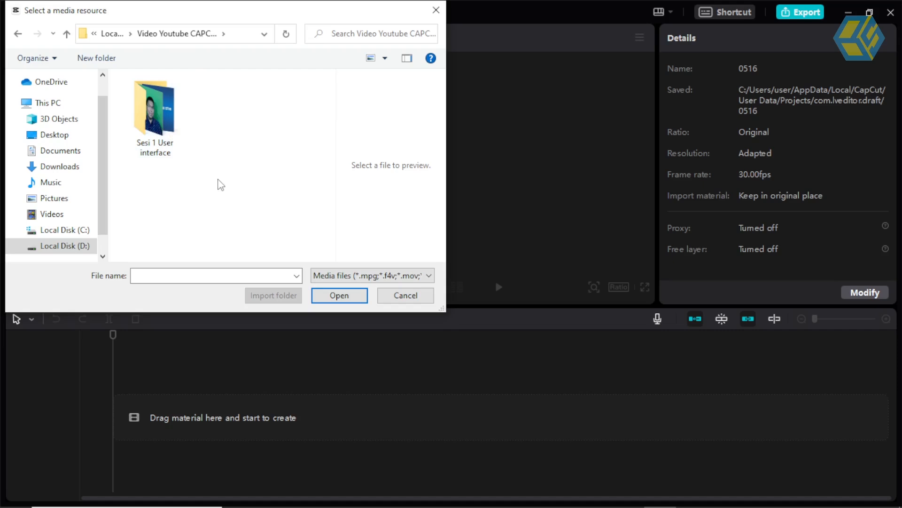
{"action": "double_click", "coordinate": [165, 121]}
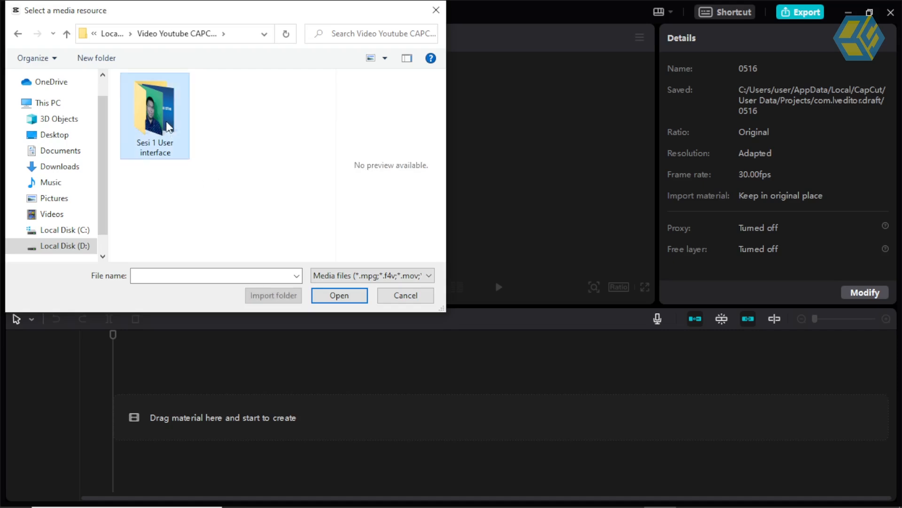
Step: Import the boys, cyclers and fastslow video clips into the project's local media
{"action": "left_click_drag", "start_coordinate": [328, 120], "coordinate": [331, 142]}
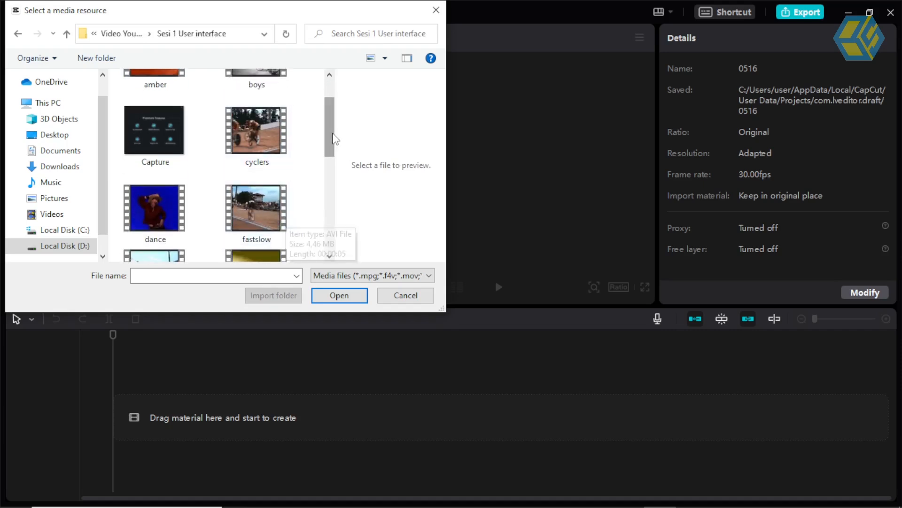
{"action": "left_click_drag", "start_coordinate": [331, 140], "coordinate": [325, 107]}
{"action": "left_click", "coordinate": [257, 113]}
{"action": "left_click", "coordinate": [258, 185], "text": "ctrl"}
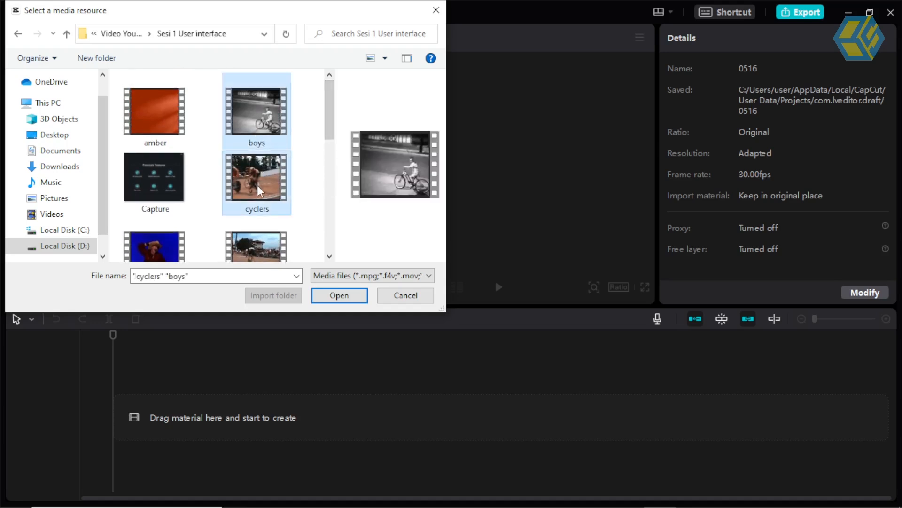
{"action": "left_click", "coordinate": [285, 138]}
{"action": "left_click", "coordinate": [282, 179], "text": "ctrl"}
{"action": "mouse_move", "coordinate": [329, 120]}
{"action": "left_mouse_down"}
{"action": "mouse_move", "coordinate": [330, 145]}
{"action": "mouse_move", "coordinate": [329, 135]}
{"action": "left_mouse_up"}
{"action": "left_click", "coordinate": [257, 188], "text": "ctrl"}
{"action": "left_click", "coordinate": [335, 296]}
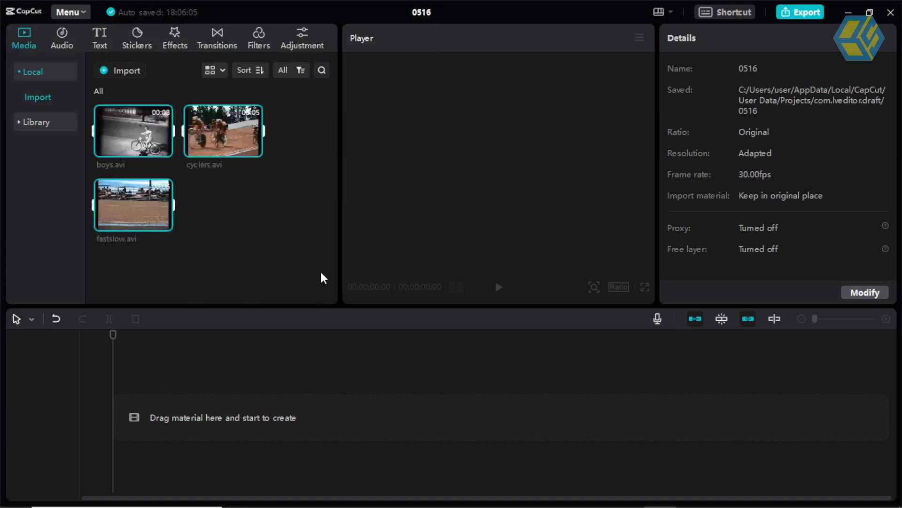
{"action": "left_click", "coordinate": [270, 240]}
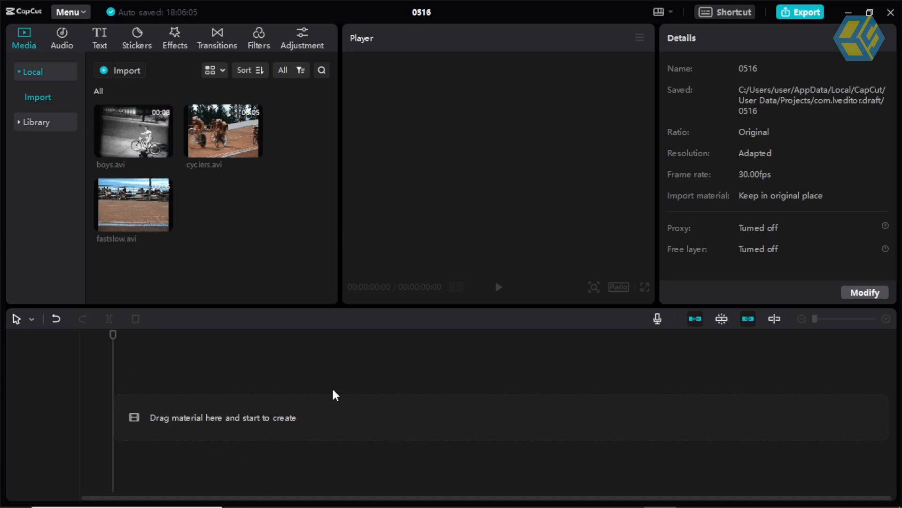
Step: Place boys.avi at the start of the main timeline track
{"action": "left_click_drag", "start_coordinate": [144, 141], "coordinate": [134, 421]}
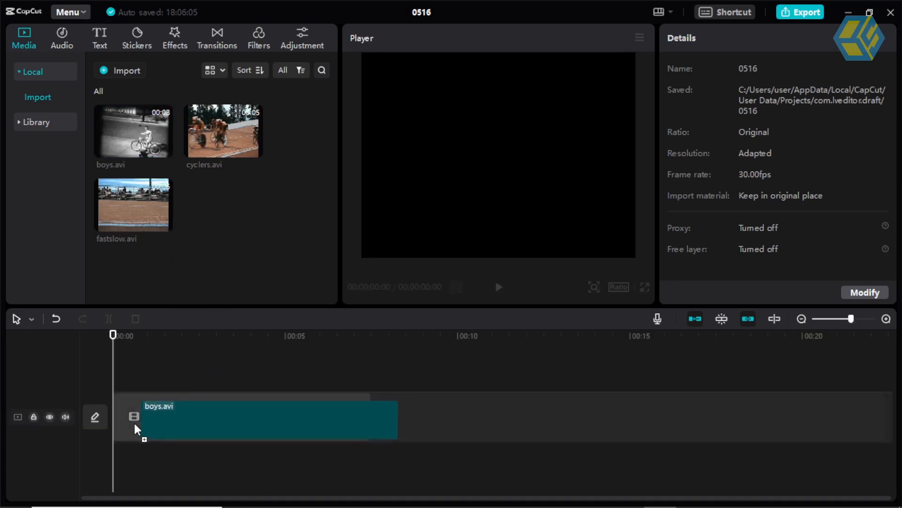
{"action": "left_click", "coordinate": [328, 436]}
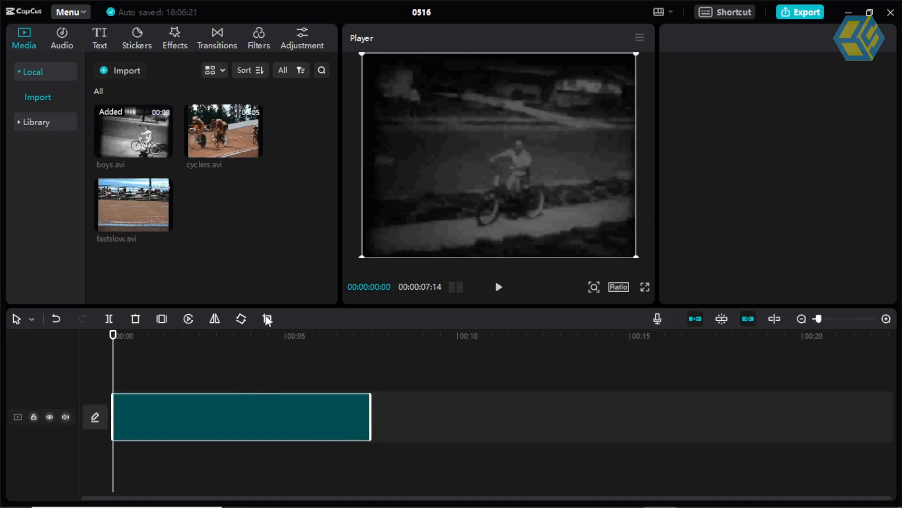
{"action": "left_click_drag", "start_coordinate": [214, 146], "coordinate": [267, 184]}
{"action": "left_click_drag", "start_coordinate": [406, 389], "coordinate": [257, 155]}
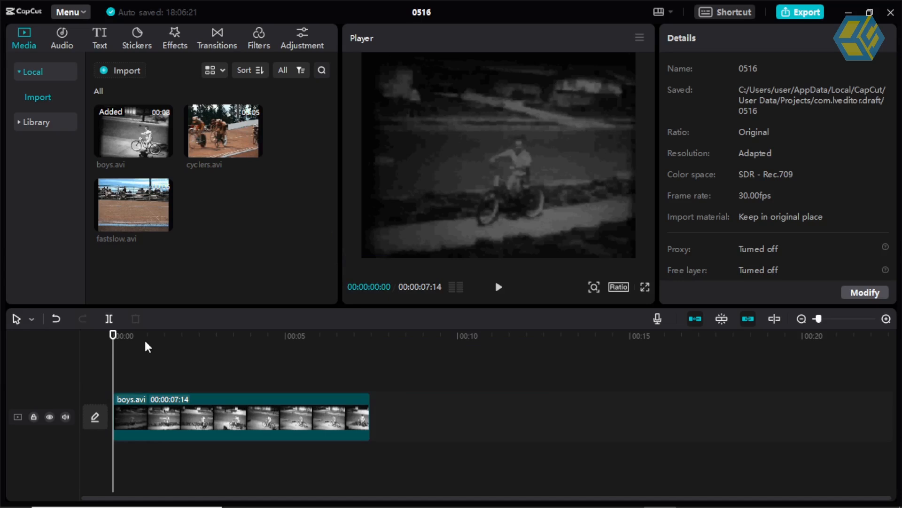
Step: Play the boys.avi clip, pause it, and scrub the playhead back to 00:00:02:11
{"action": "left_click", "coordinate": [500, 287]}
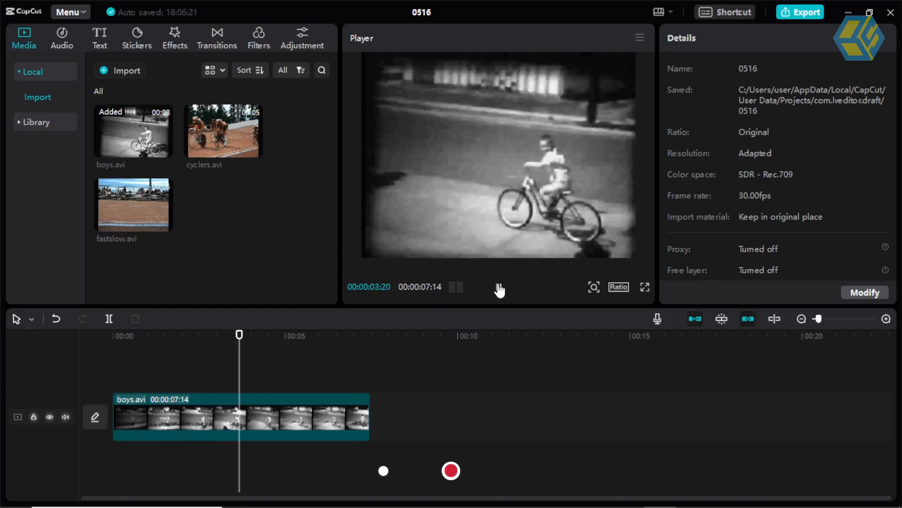
{"action": "left_click", "coordinate": [498, 287]}
{"action": "left_click_drag", "start_coordinate": [308, 339], "coordinate": [194, 350]}
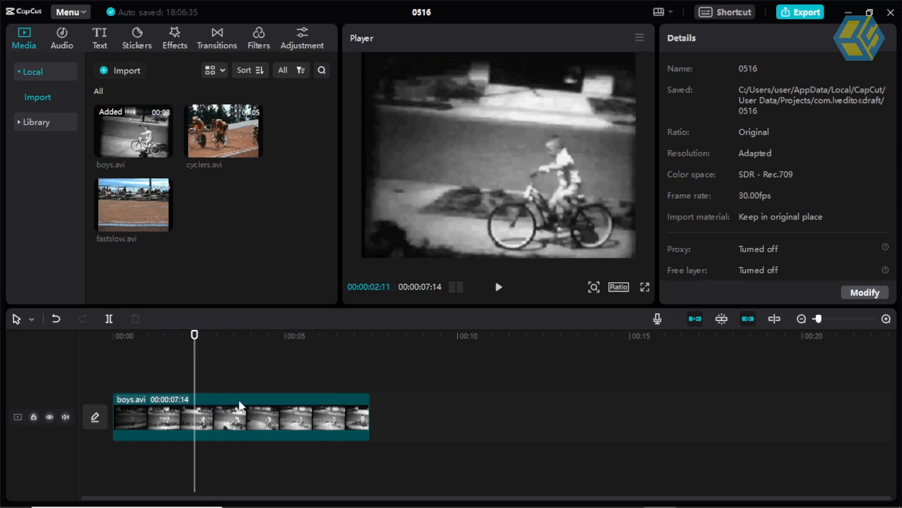
Step: Add cyclers.avi to the main track directly after boys.avi
{"action": "left_click", "coordinate": [211, 126]}
{"action": "left_click_drag", "start_coordinate": [213, 137], "coordinate": [438, 410]}
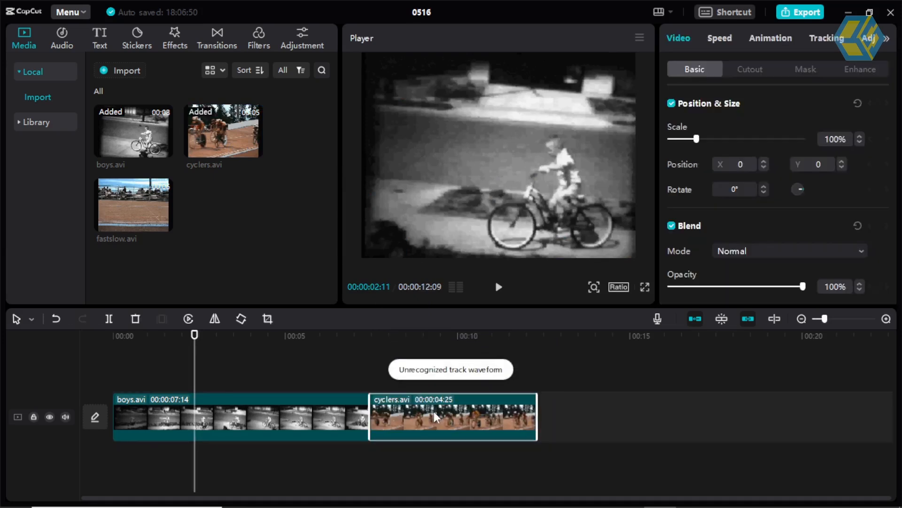
Step: Try to move the cyclers.avi clip away from boys.avi with the main track magnet on
{"action": "left_click_drag", "start_coordinate": [455, 415], "coordinate": [613, 413]}
{"action": "left_click_drag", "start_coordinate": [438, 405], "coordinate": [585, 416]}
{"action": "left_click_drag", "start_coordinate": [495, 414], "coordinate": [632, 413]}
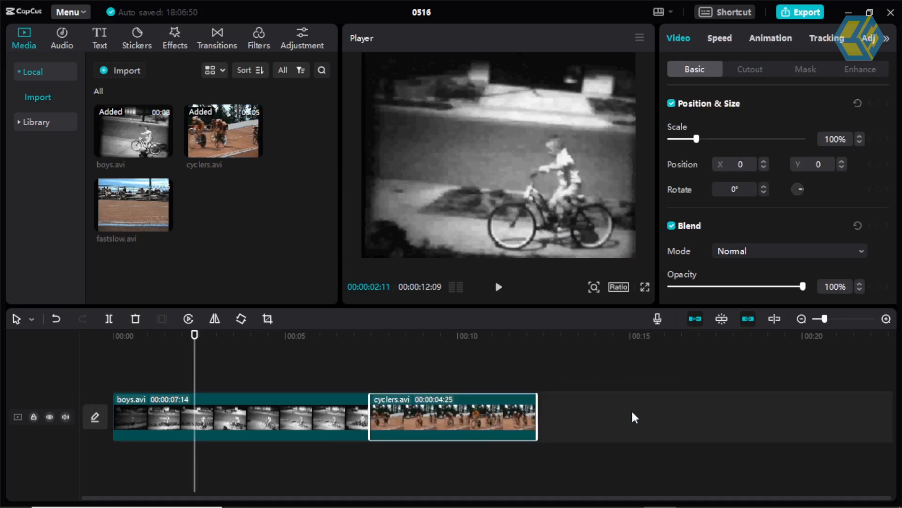
Step: Turn off the main track magnet and move cyclers.avi about 3 seconds away from boys.avi
{"action": "left_click", "coordinate": [695, 318]}
{"action": "left_click_drag", "start_coordinate": [502, 410], "coordinate": [600, 419]}
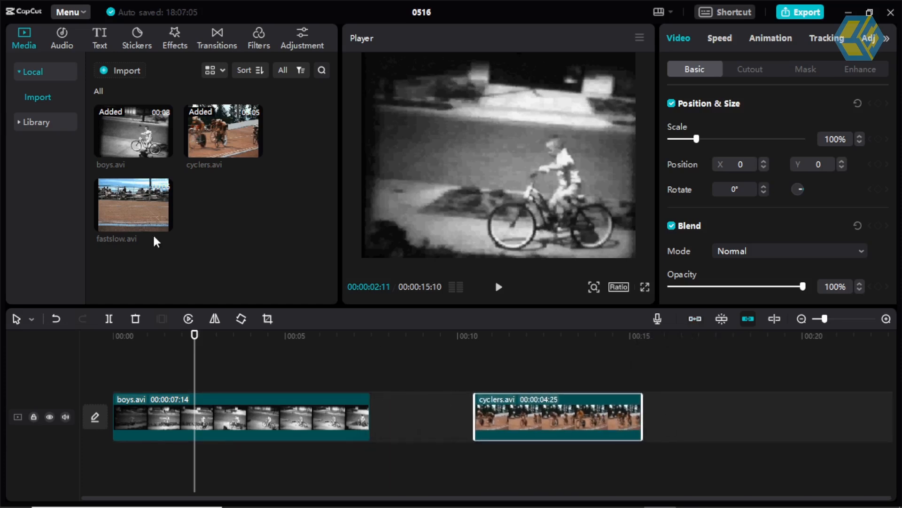
Step: Add fastslow.avi after cyclers.avi, adjust the clip spacing, and turn on the main track magnet to close the gaps
{"action": "left_click_drag", "start_coordinate": [133, 205], "coordinate": [706, 420]}
{"action": "left_click_drag", "start_coordinate": [567, 410], "coordinate": [531, 410]}
{"action": "left_click_drag", "start_coordinate": [724, 417], "coordinate": [702, 416]}
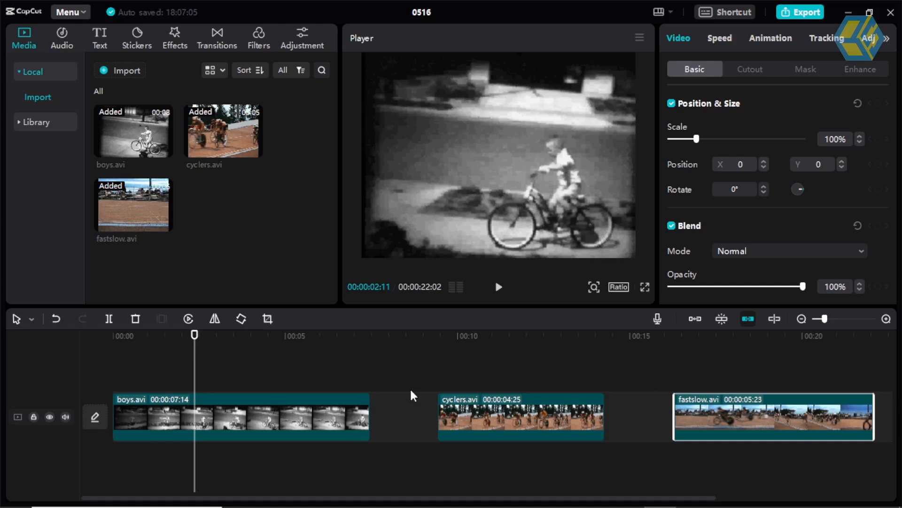
{"action": "left_click", "coordinate": [695, 320]}
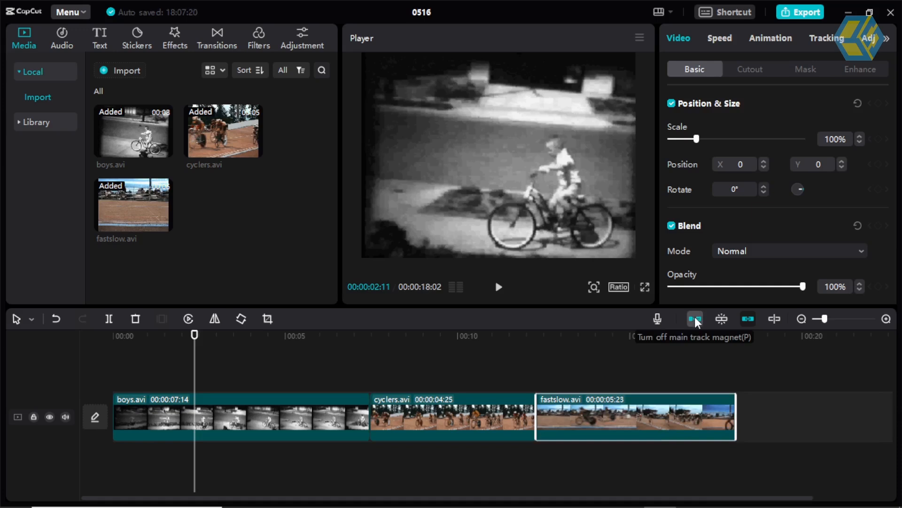
Step: Turn off the main track magnet and spread cyclers.avi and fastslow.avi apart with gaps between the clips
{"action": "left_click", "coordinate": [695, 319]}
{"action": "left_click_drag", "start_coordinate": [593, 415], "coordinate": [693, 420]}
{"action": "left_click_drag", "start_coordinate": [473, 422], "coordinate": [537, 424]}
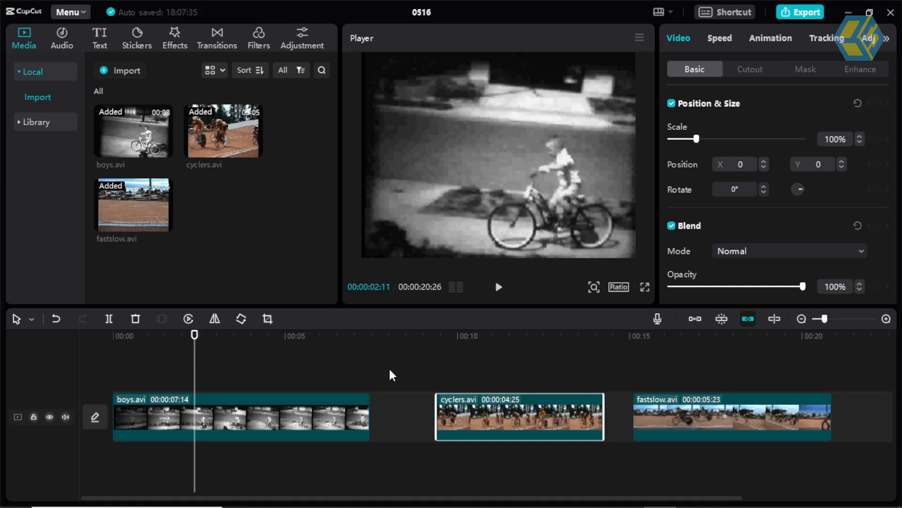
{"action": "left_click_drag", "start_coordinate": [692, 423], "coordinate": [734, 419]}
{"action": "left_click", "coordinate": [402, 416]}
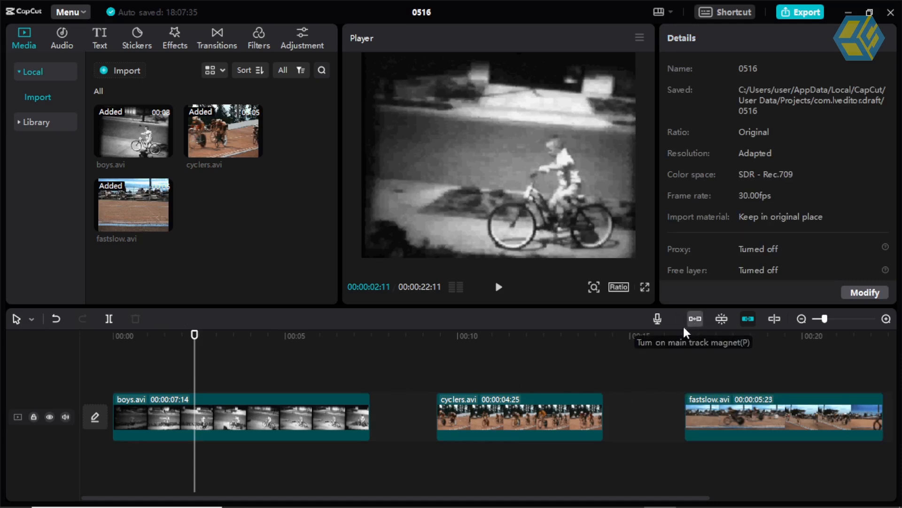
Step: Move cyclers.avi closer to boys.avi and turn on the main track magnet to close the remaining gaps
{"action": "left_click_drag", "start_coordinate": [492, 416], "coordinate": [393, 436]}
{"action": "left_click_drag", "start_coordinate": [403, 406], "coordinate": [428, 444]}
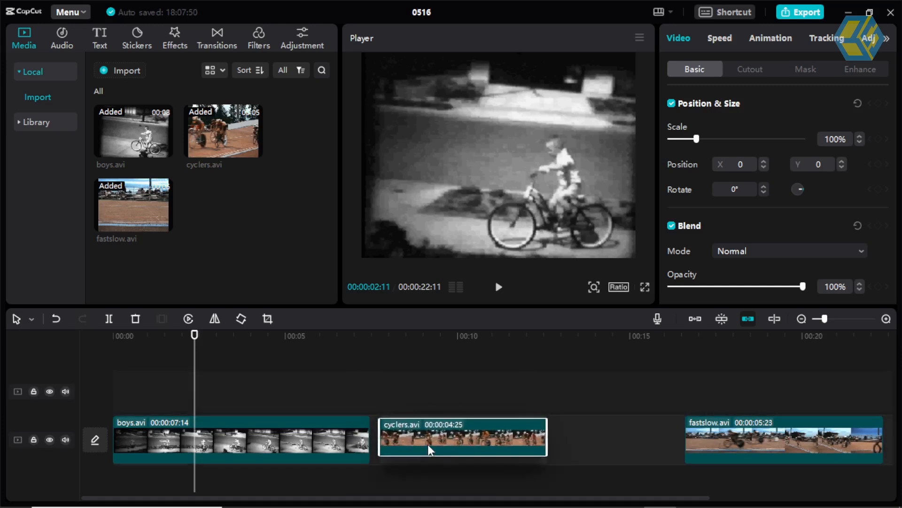
{"action": "left_click", "coordinate": [694, 318]}
{"action": "left_click", "coordinate": [589, 362]}
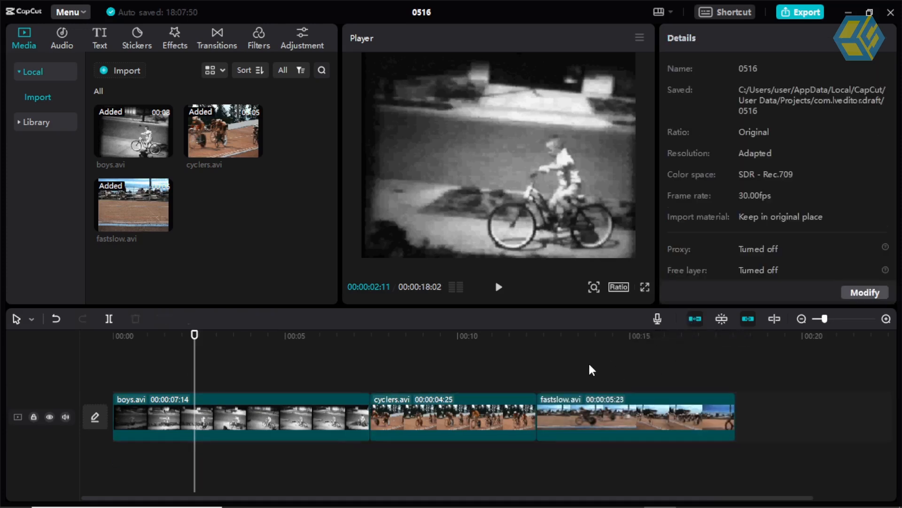
Step: Set the playhead to 00:00:13:24 and try the preview axis on the timeline, turning it off again
{"action": "left_click", "coordinate": [589, 366]}
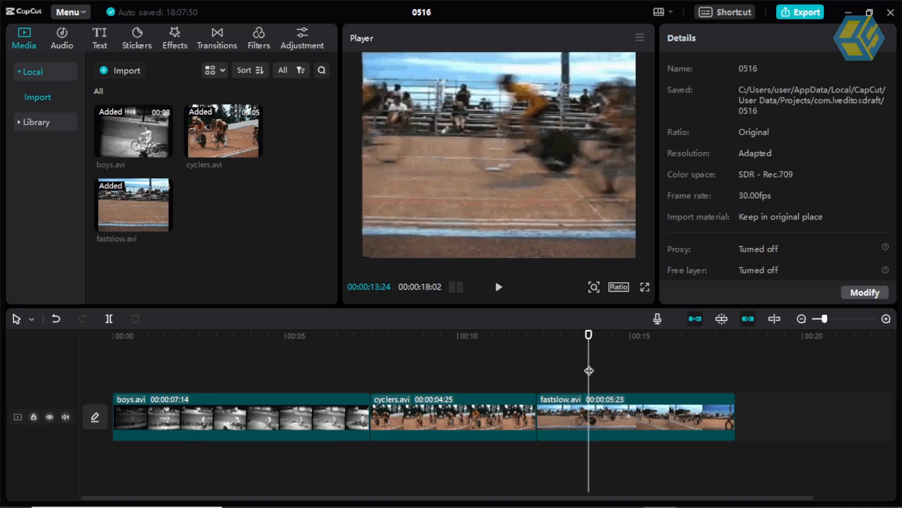
{"action": "left_click", "coordinate": [774, 318]}
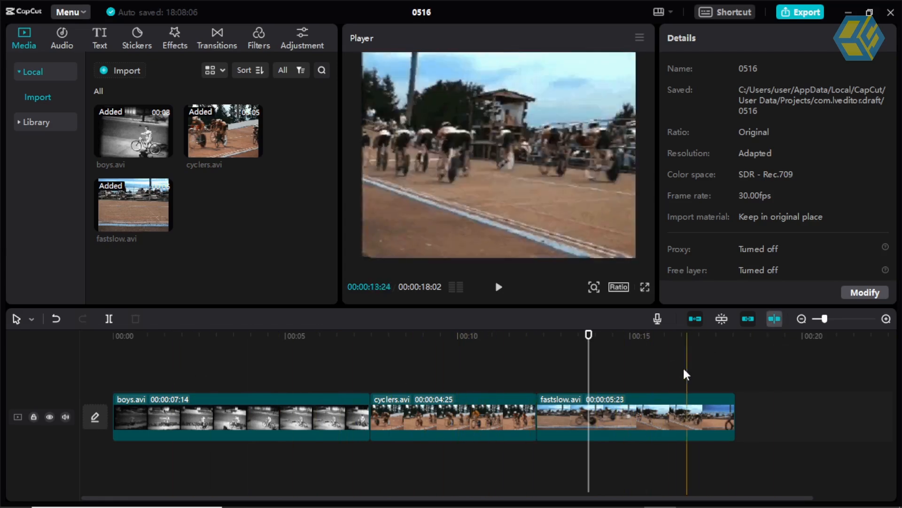
{"action": "left_click", "coordinate": [775, 319]}
Step: Scrub the playhead back through the boys.avi clip to 00:00:03:26
{"action": "left_click_drag", "start_coordinate": [575, 335], "coordinate": [319, 351]}
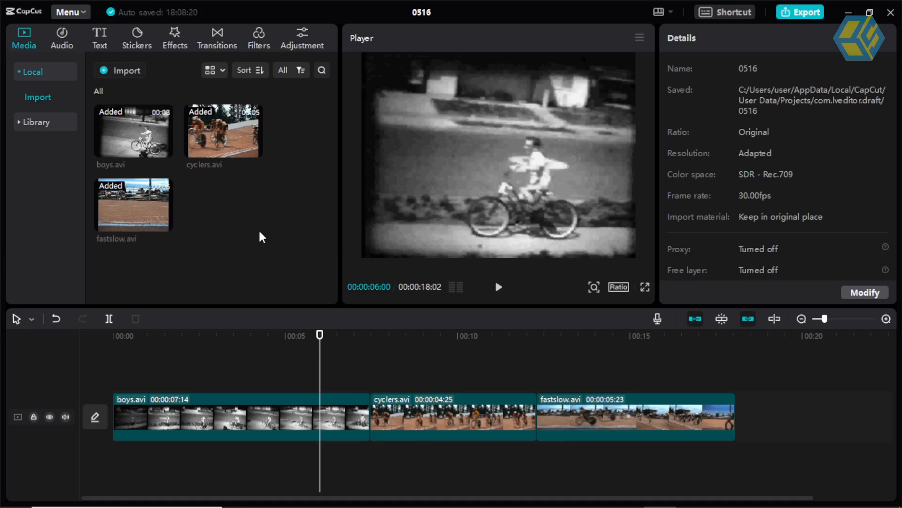
{"action": "left_click_drag", "start_coordinate": [264, 342], "coordinate": [275, 360]}
Step: Reorder fastslow.avi before cyclers.avi, and with the main track magnet off, spread both clips apart with gaps
{"action": "left_click_drag", "start_coordinate": [585, 418], "coordinate": [488, 416]}
{"action": "left_click", "coordinate": [694, 320]}
{"action": "left_click_drag", "start_coordinate": [672, 414], "coordinate": [787, 416]}
{"action": "left_click_drag", "start_coordinate": [522, 423], "coordinate": [593, 422]}
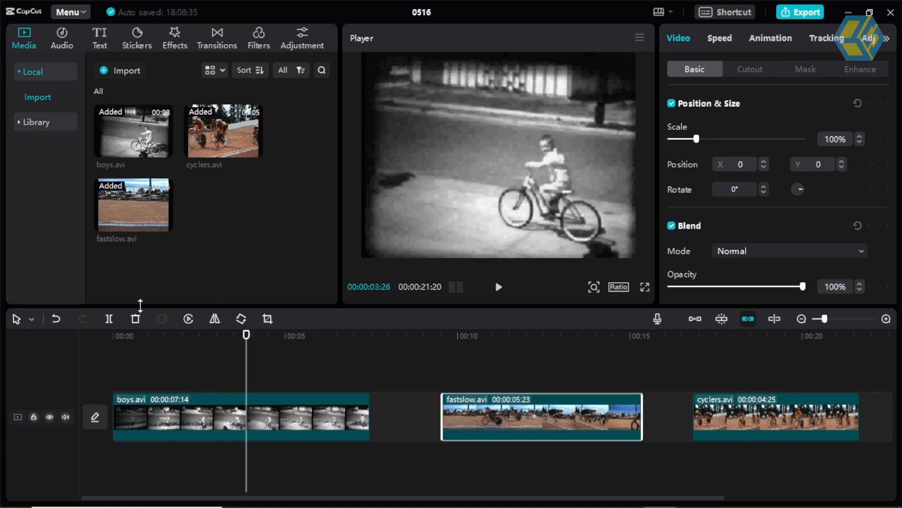
Step: Select the boys.avi clip and split it at 00:00:04:17
{"action": "left_click", "coordinate": [167, 353]}
{"action": "left_click_drag", "start_coordinate": [166, 346], "coordinate": [203, 346]}
{"action": "left_click", "coordinate": [279, 417]}
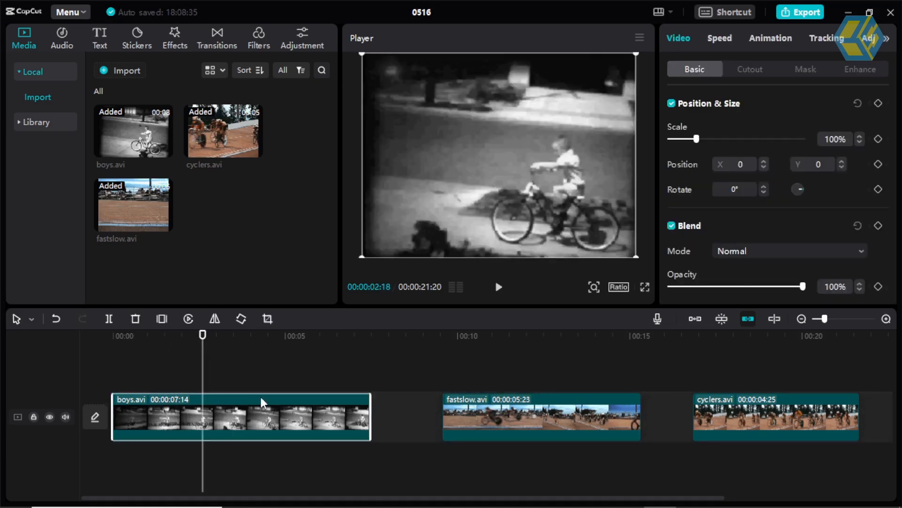
{"action": "left_click", "coordinate": [292, 369]}
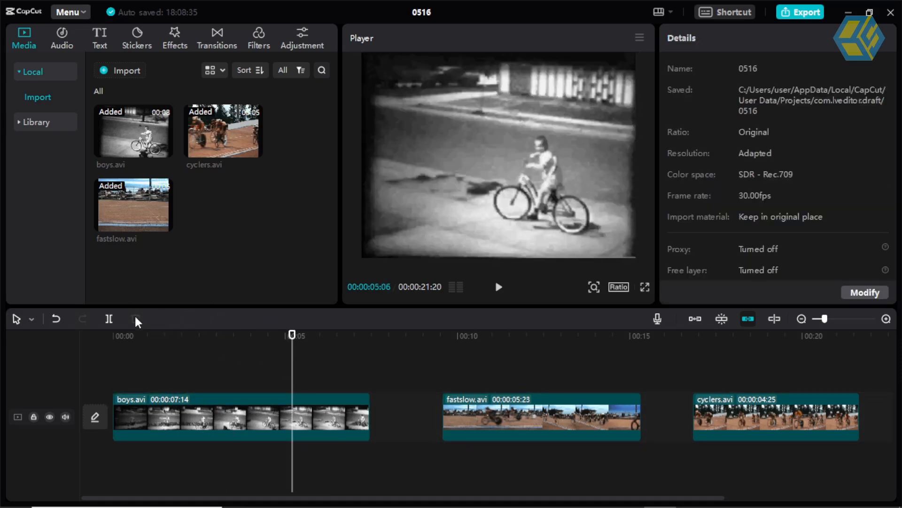
{"action": "left_click", "coordinate": [318, 411]}
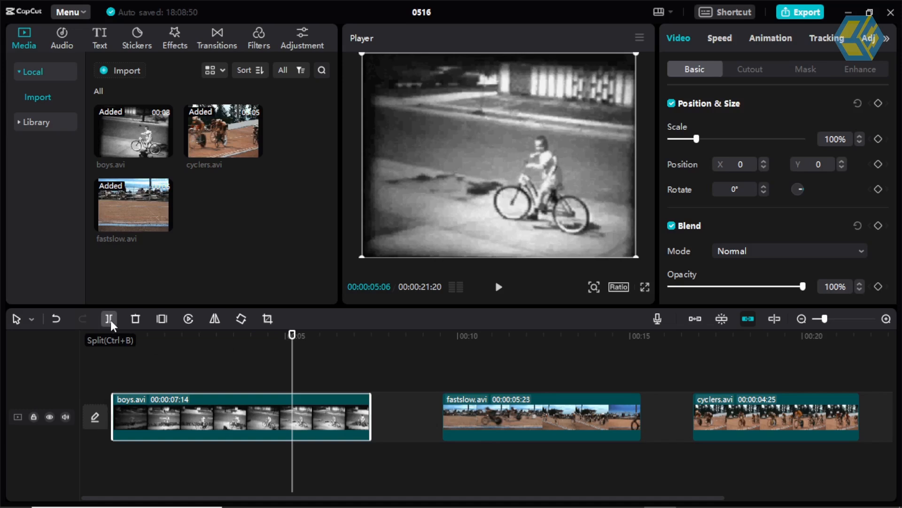
{"action": "left_click_drag", "start_coordinate": [286, 339], "coordinate": [271, 375]}
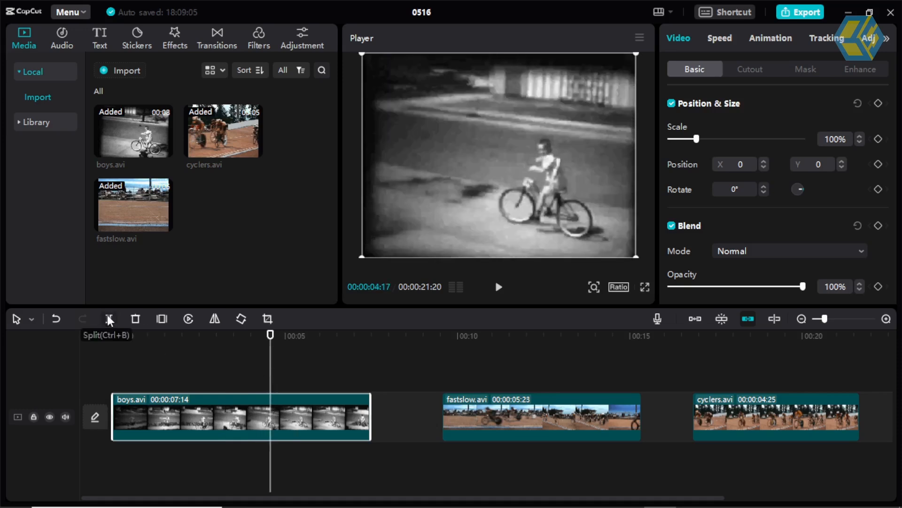
{"action": "left_click", "coordinate": [109, 320]}
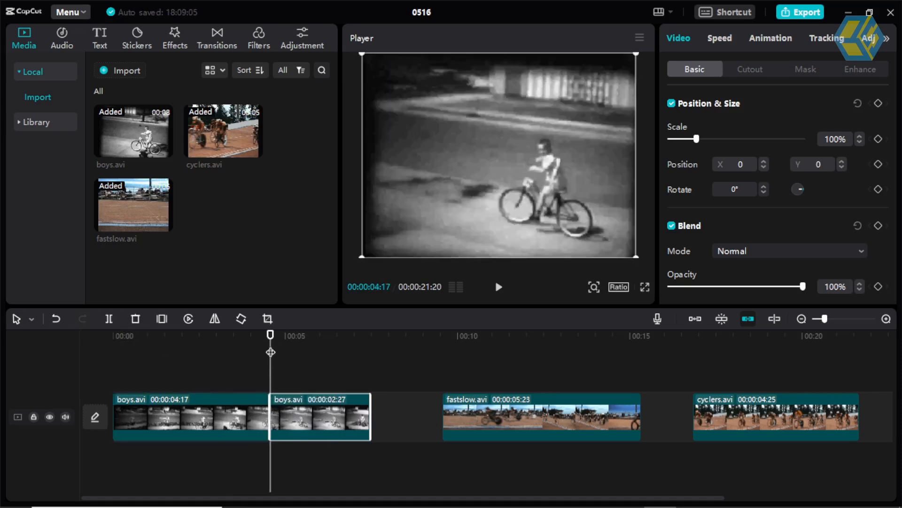
Step: Split boys.avi again at 00:00:06:05 and delete the middle piece
{"action": "left_click_drag", "start_coordinate": [271, 335], "coordinate": [325, 348]}
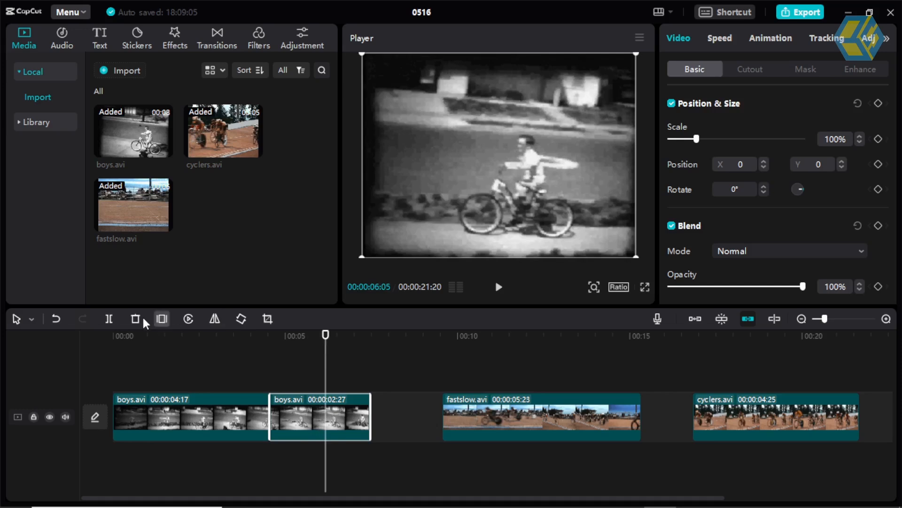
{"action": "left_click", "coordinate": [110, 317]}
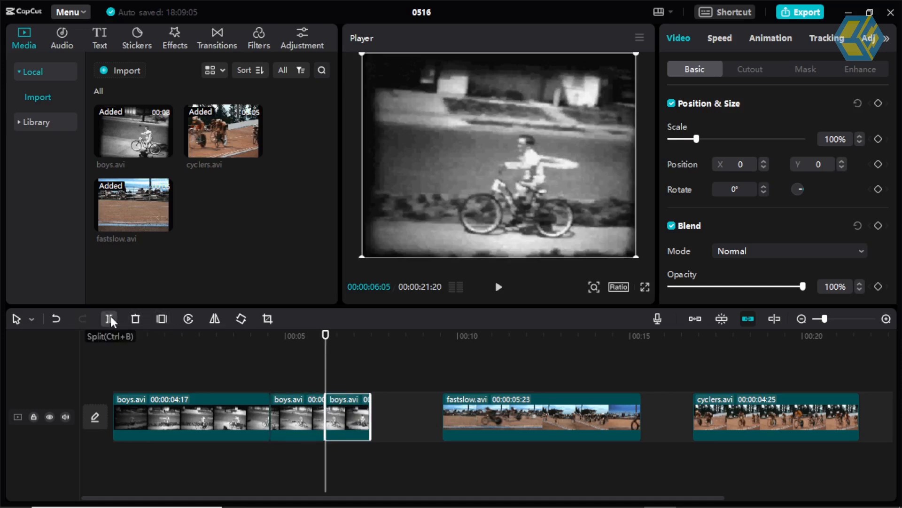
{"action": "left_click", "coordinate": [293, 411]}
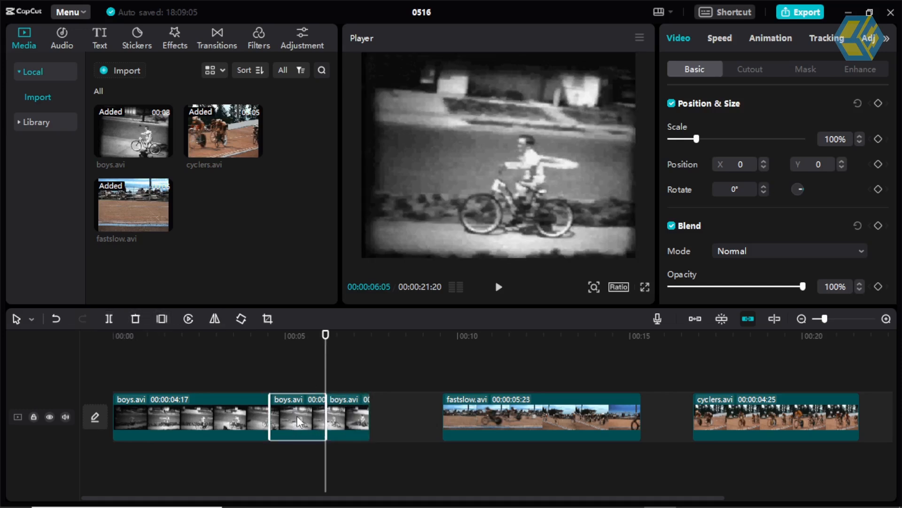
{"action": "key", "text": "Delete"}
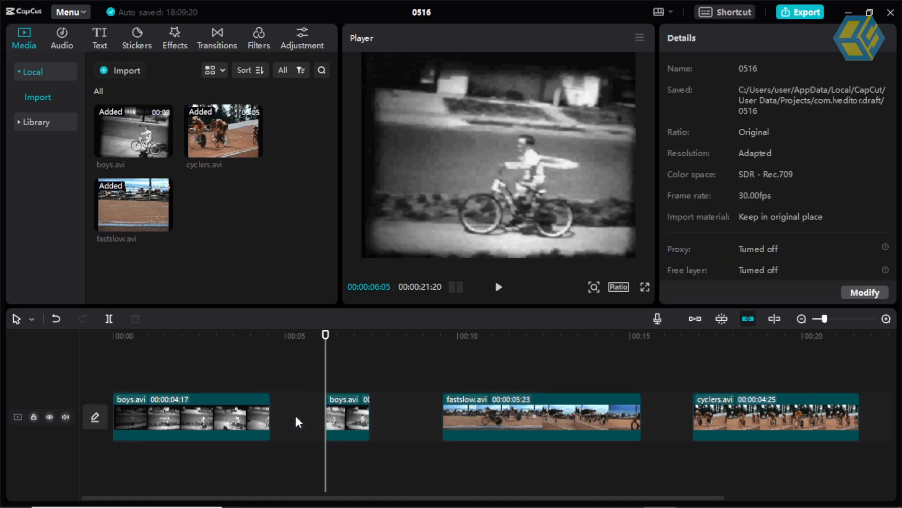
Step: Try repositioning the second boys.avi piece within the gap before fastslow.avi, with auto snapping switched on and off
{"action": "left_click", "coordinate": [361, 427]}
{"action": "left_click_drag", "start_coordinate": [354, 418], "coordinate": [318, 420]}
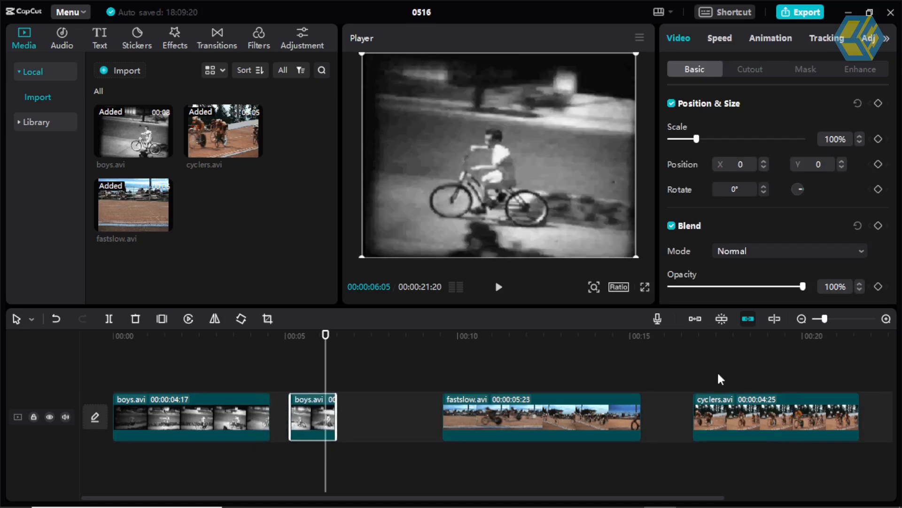
{"action": "left_click", "coordinate": [716, 320]}
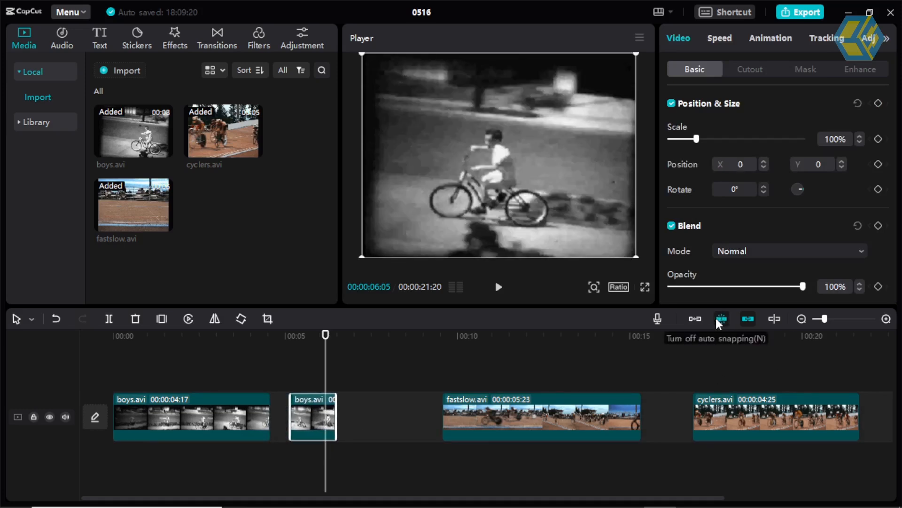
{"action": "left_click_drag", "start_coordinate": [304, 422], "coordinate": [343, 417]}
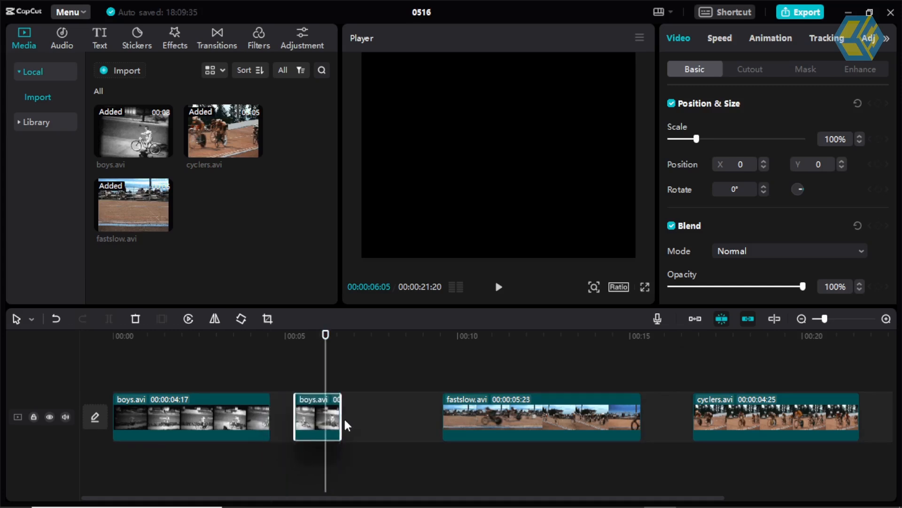
{"action": "left_click", "coordinate": [721, 319]}
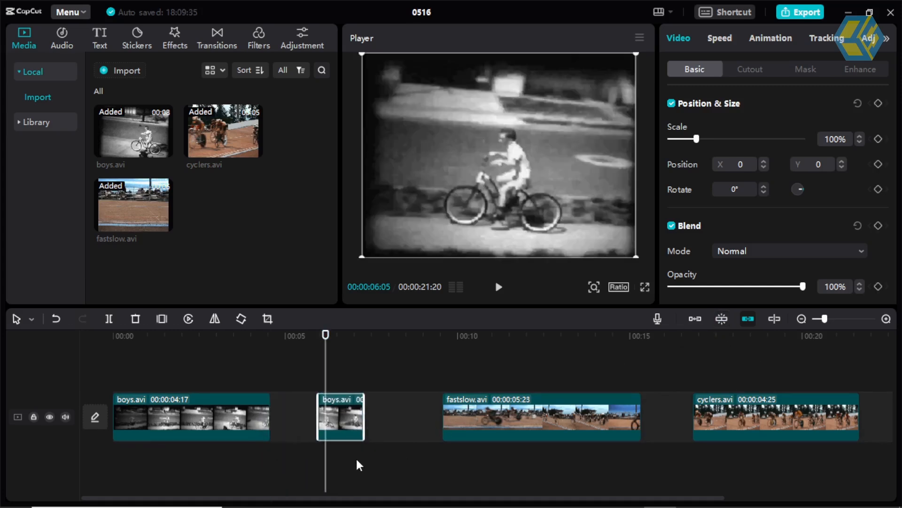
{"action": "left_click_drag", "start_coordinate": [353, 423], "coordinate": [373, 426]}
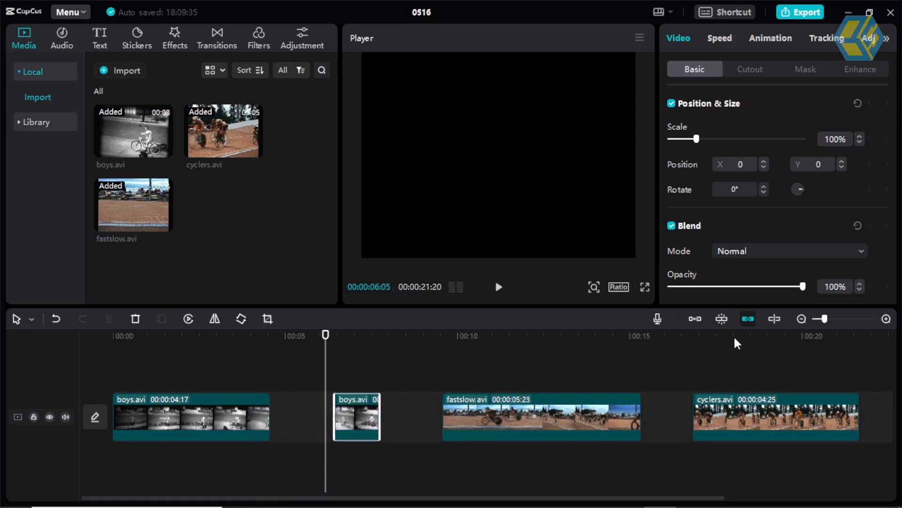
Step: Turn on auto snapping, attach the second boys.avi piece to the end of the first, and play across the join from 00:00:03:03
{"action": "left_click", "coordinate": [723, 319]}
{"action": "left_click_drag", "start_coordinate": [364, 417], "coordinate": [291, 412]}
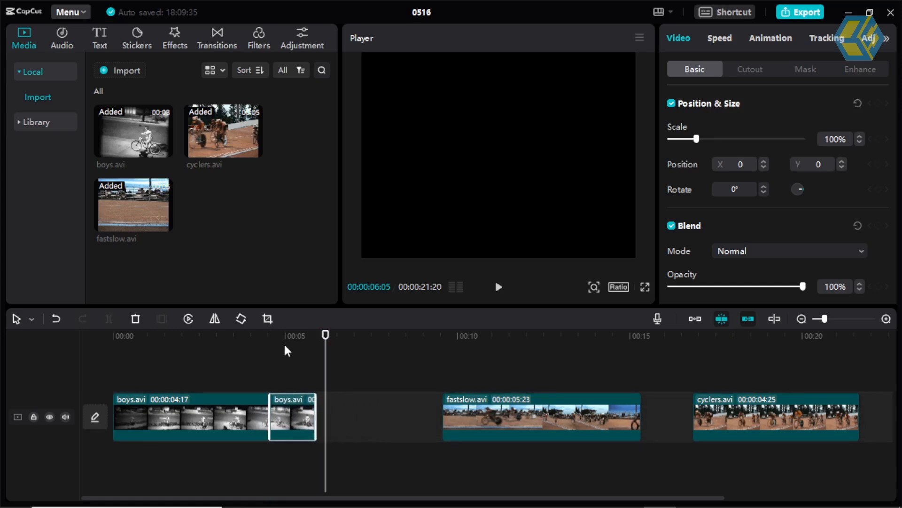
{"action": "left_click", "coordinate": [220, 336]}
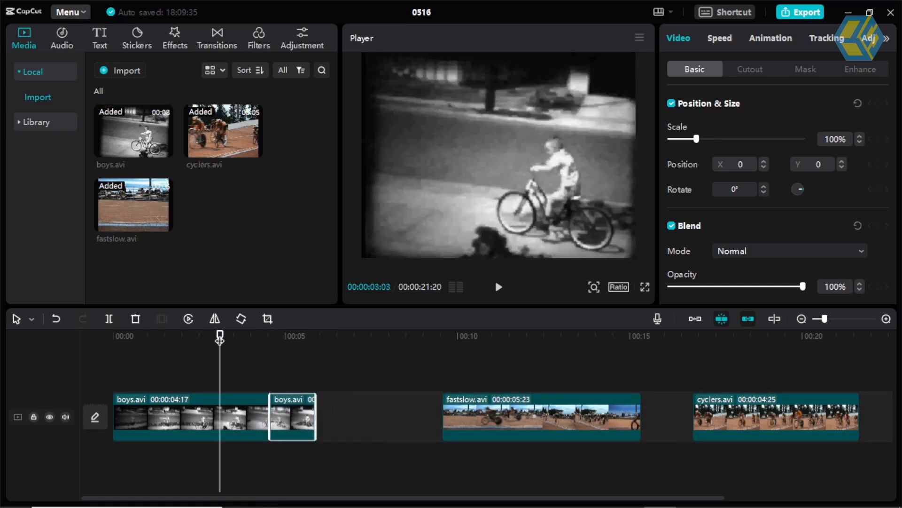
{"action": "key", "text": "space"}
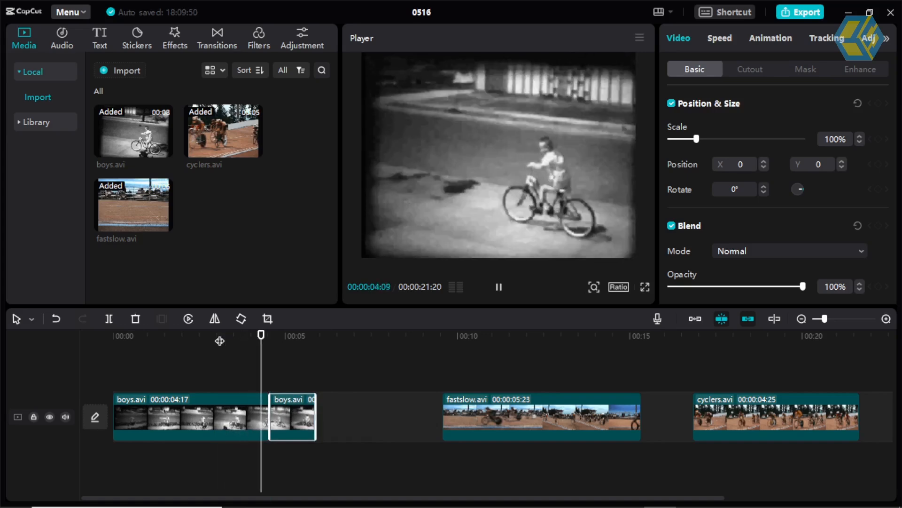
{"action": "key", "text": "space"}
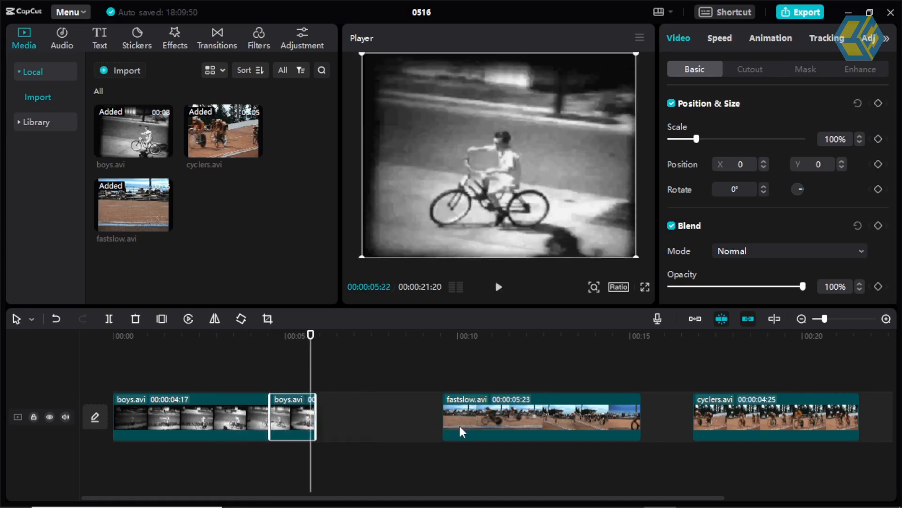
Step: Move fastslow.avi along the main track so it snaps directly to the end of the second boys.avi piece
{"action": "left_click_drag", "start_coordinate": [517, 419], "coordinate": [382, 418]}
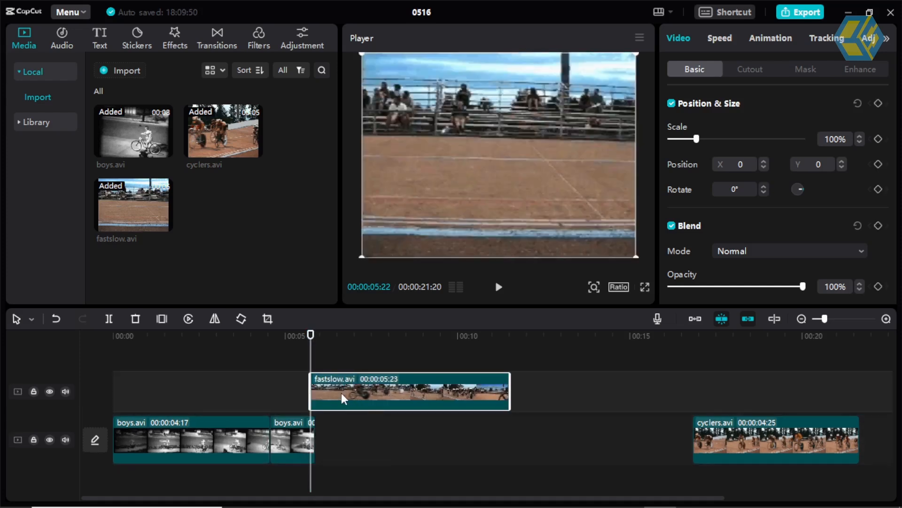
{"action": "left_click_drag", "start_coordinate": [341, 392], "coordinate": [356, 439]}
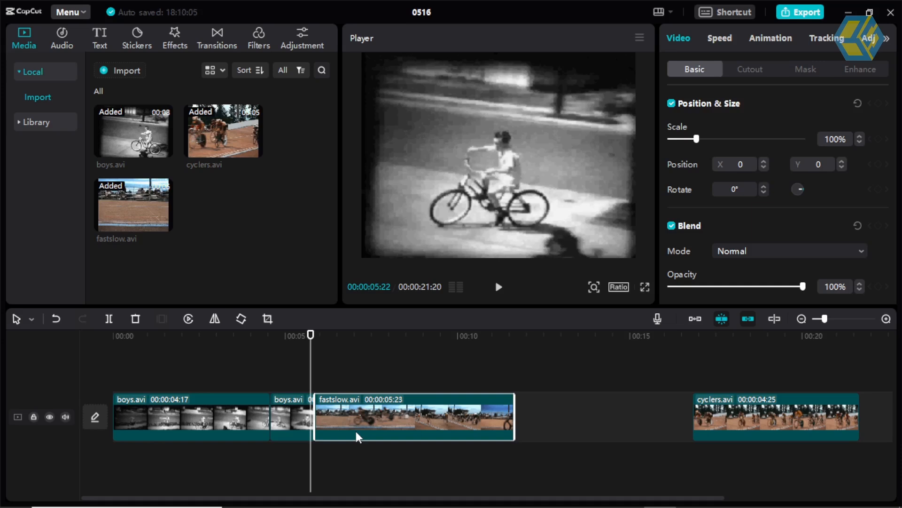
{"action": "left_click_drag", "start_coordinate": [357, 430], "coordinate": [382, 443]}
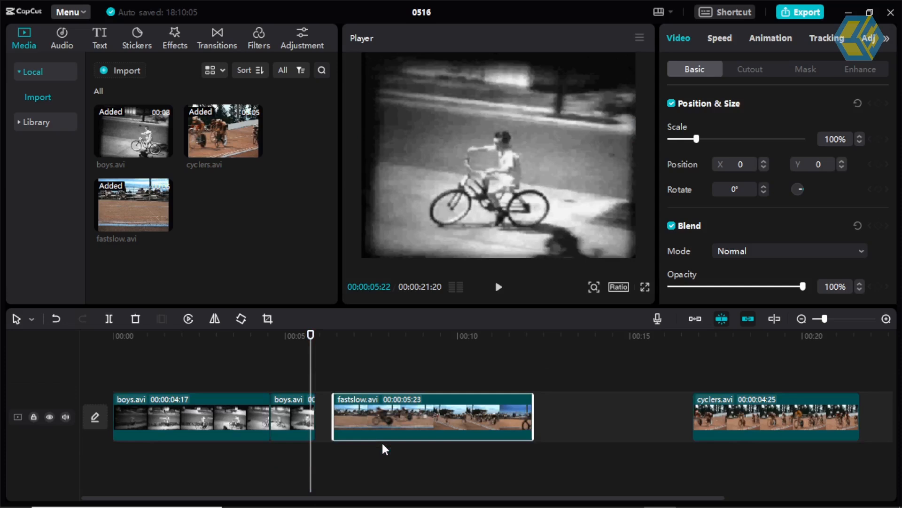
{"action": "left_click_drag", "start_coordinate": [384, 428], "coordinate": [369, 429]}
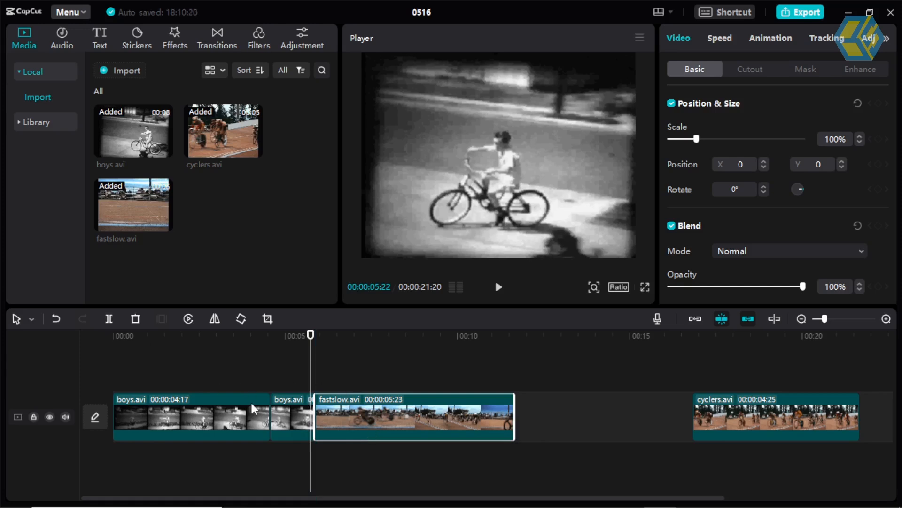
Step: Try deleting the first boys.avi piece, and undo the deletion
{"action": "left_click", "coordinate": [193, 400]}
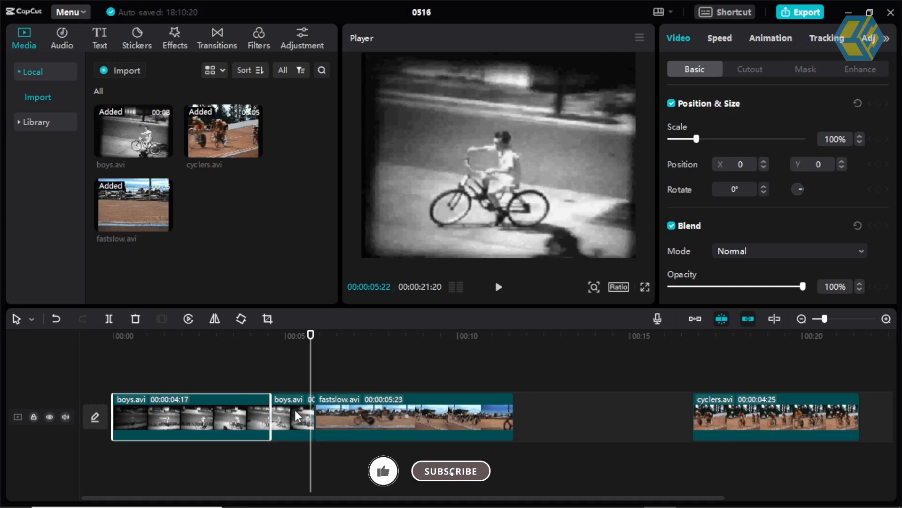
{"action": "left_click", "coordinate": [135, 318]}
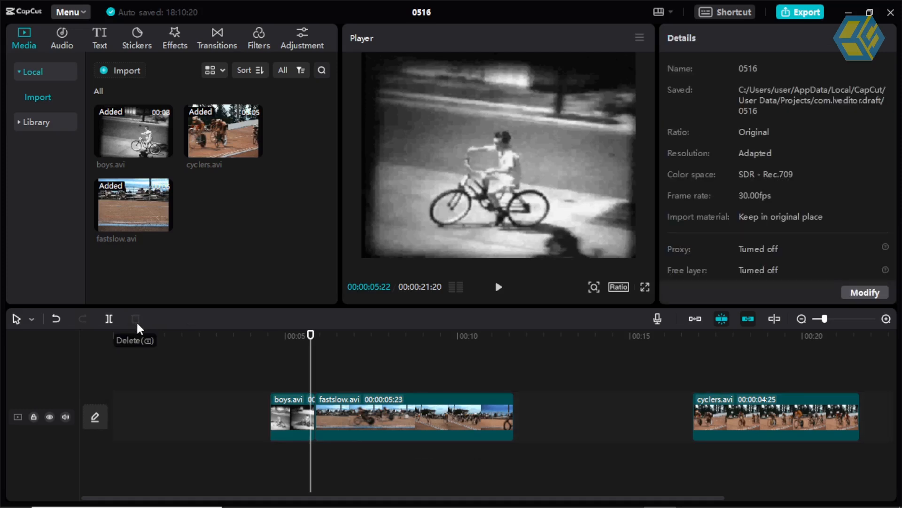
{"action": "key", "text": "ctrl+z"}
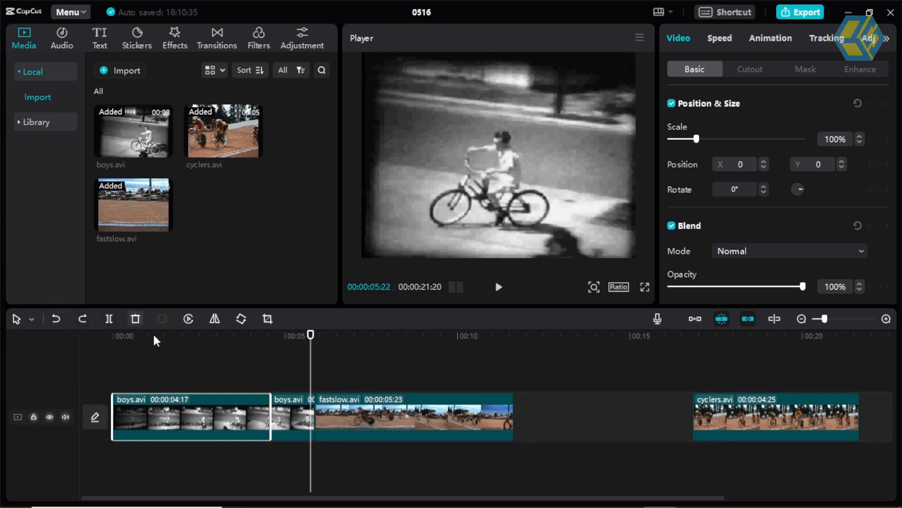
Step: Place the playhead at 00:00:02:27 and reverse the first boys.avi piece
{"action": "left_click", "coordinate": [181, 383]}
{"action": "left_click", "coordinate": [197, 411]}
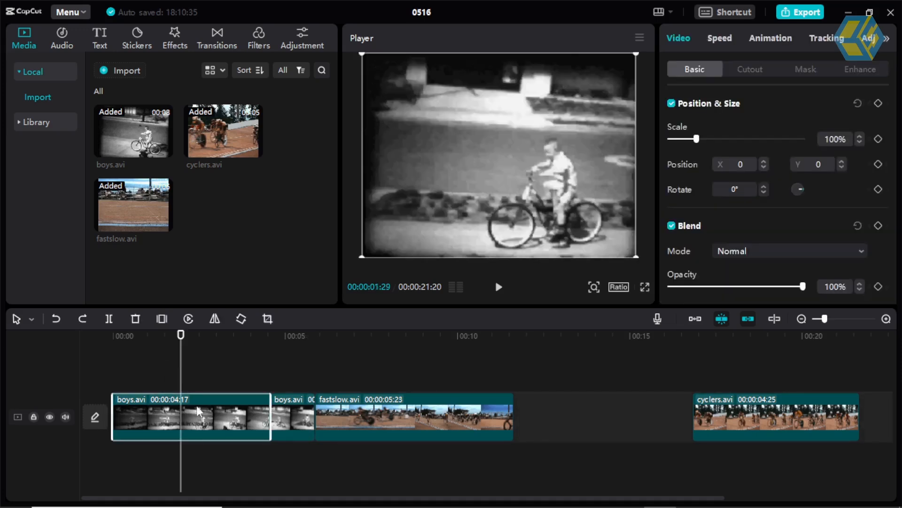
{"action": "left_click", "coordinate": [213, 371]}
{"action": "left_click", "coordinate": [183, 396]}
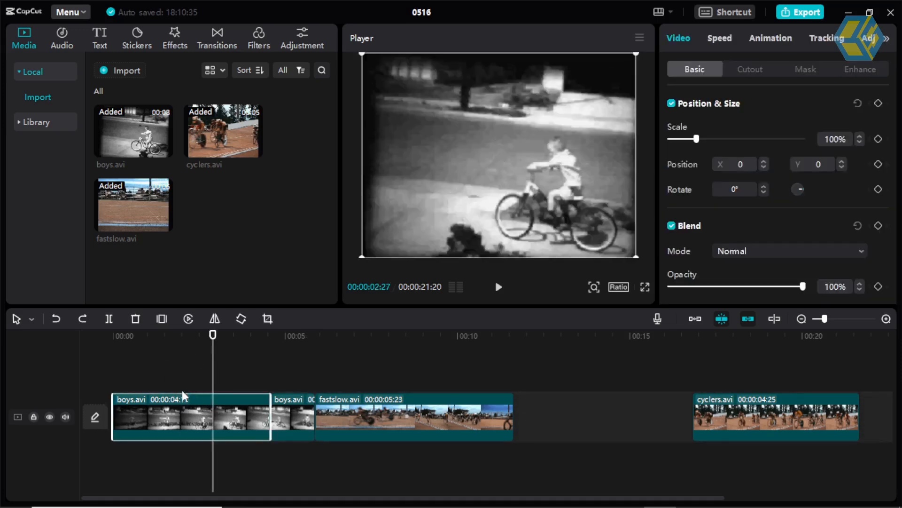
{"action": "left_click", "coordinate": [188, 319]}
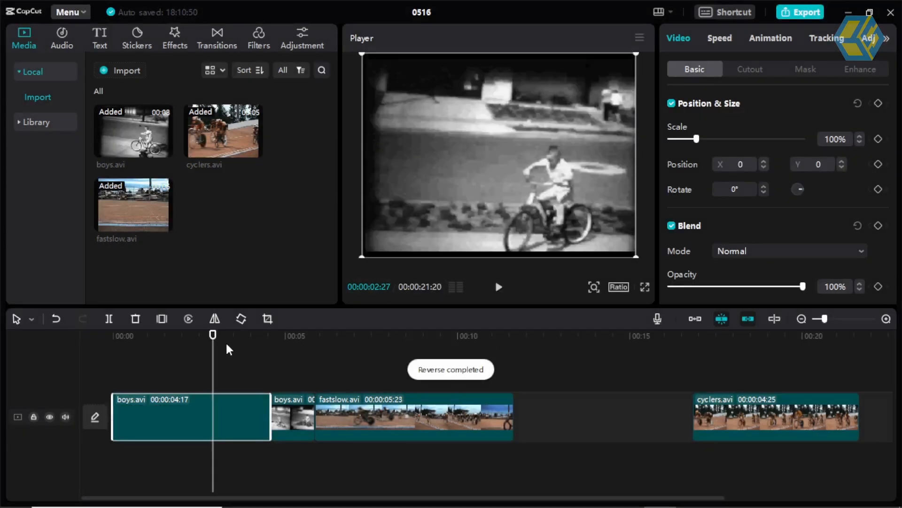
Step: Play the reversed boys.avi piece from the start of the timeline, and cancel its reverse
{"action": "left_click_drag", "start_coordinate": [213, 337], "coordinate": [99, 342]}
{"action": "key", "text": "space"}
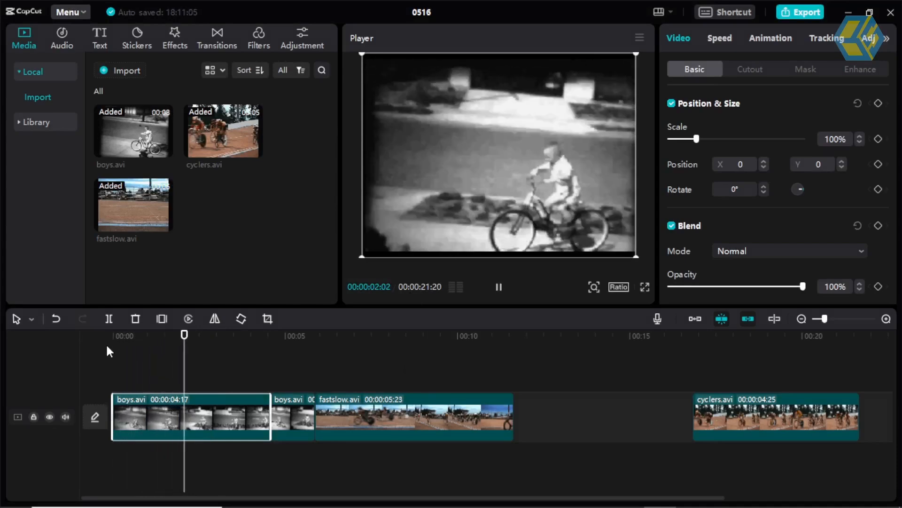
{"action": "key", "text": "space"}
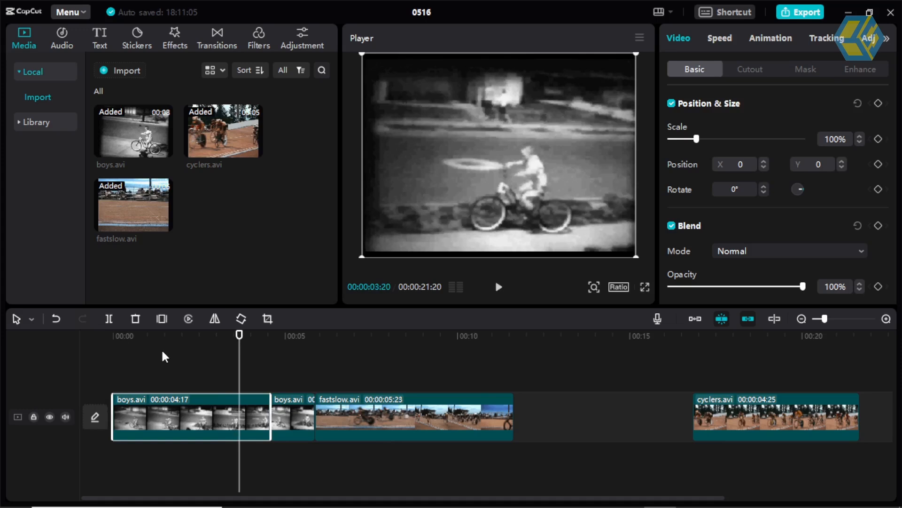
{"action": "left_click", "coordinate": [189, 318]}
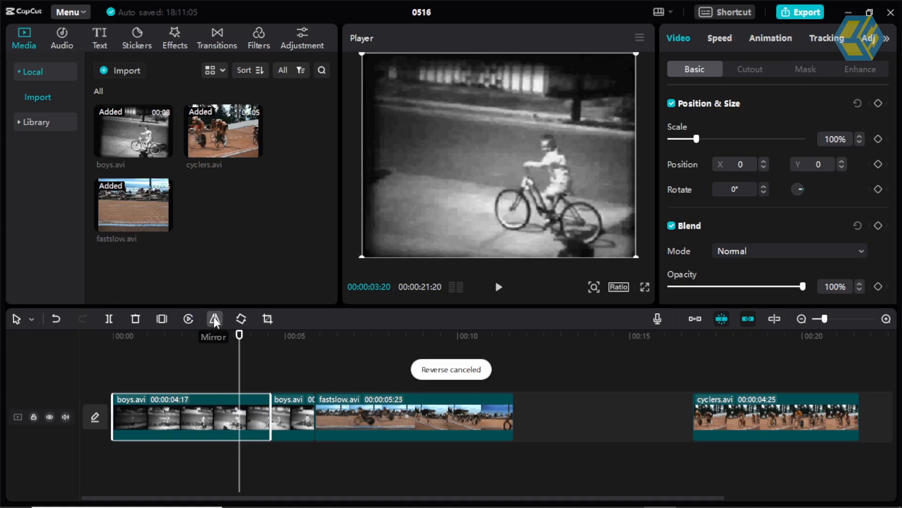
Step: Mirror the first boys.avi piece and play it from the start of the timeline to preview the flip
{"action": "left_click_drag", "start_coordinate": [237, 339], "coordinate": [195, 347]}
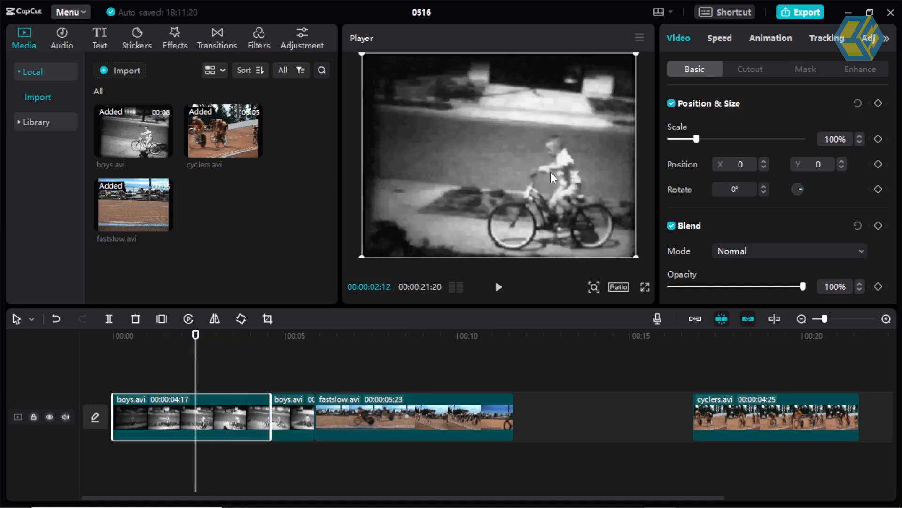
{"action": "left_click", "coordinate": [215, 319]}
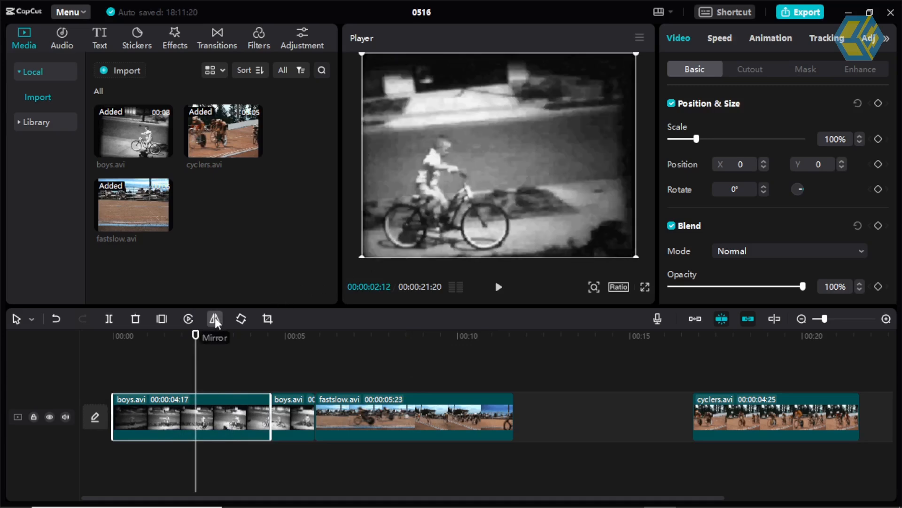
{"action": "left_click_drag", "start_coordinate": [196, 336], "coordinate": [96, 353]}
{"action": "key", "text": "space"}
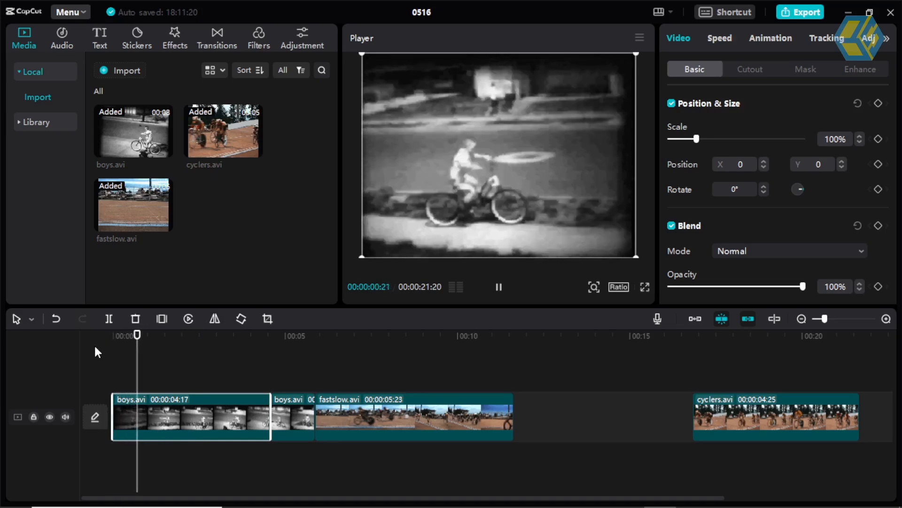
{"action": "key", "text": "space"}
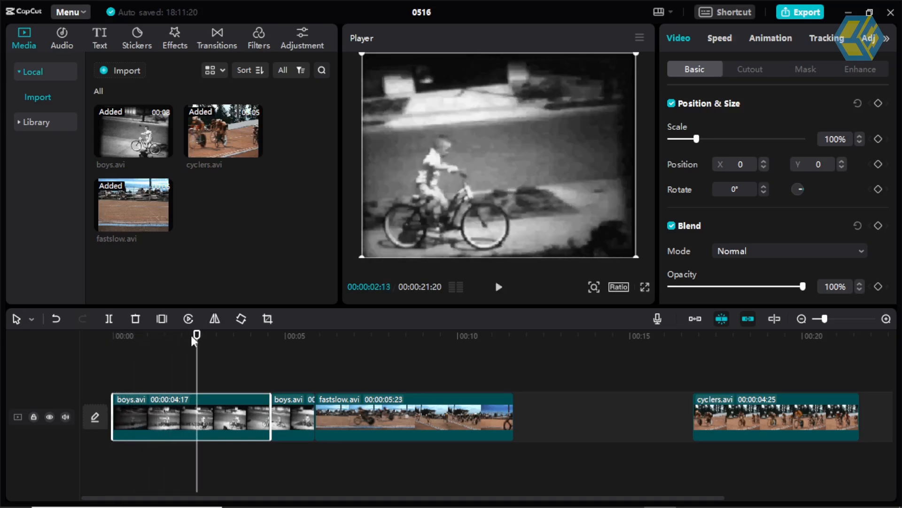
Step: Try rotating the first boys.avi piece freely to 71°, and reset its rotation to 0°
{"action": "left_click", "coordinate": [242, 318]}
{"action": "left_click_drag", "start_coordinate": [380, 155], "coordinate": [395, 214]}
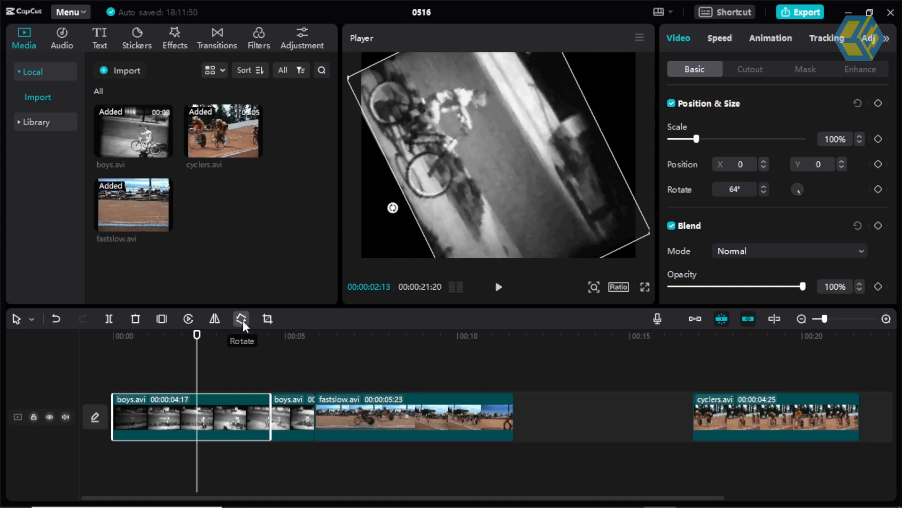
{"action": "mouse_move", "coordinate": [393, 207]}
{"action": "left_mouse_down"}
{"action": "mouse_move", "coordinate": [374, 178]}
{"action": "mouse_move", "coordinate": [384, 177]}
{"action": "mouse_move", "coordinate": [388, 194]}
{"action": "left_mouse_up"}
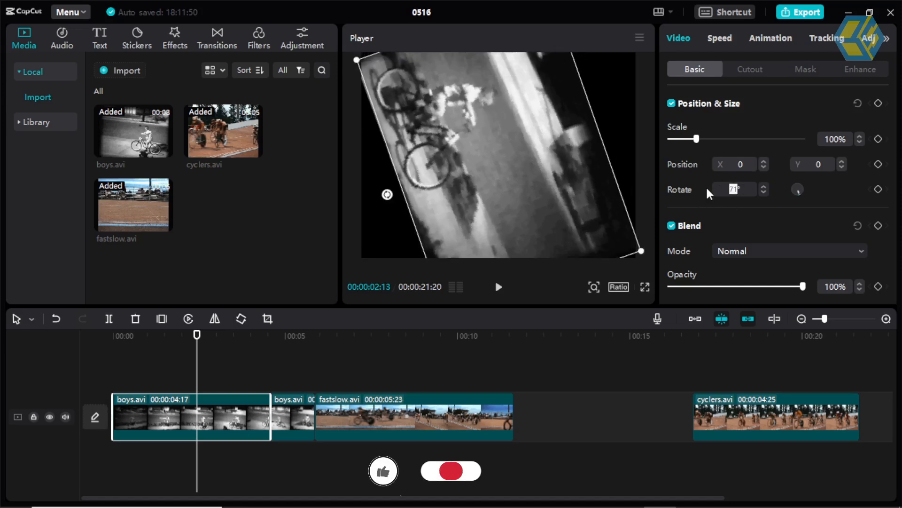
{"action": "type", "text": "0"}
{"action": "key", "text": "Return"}
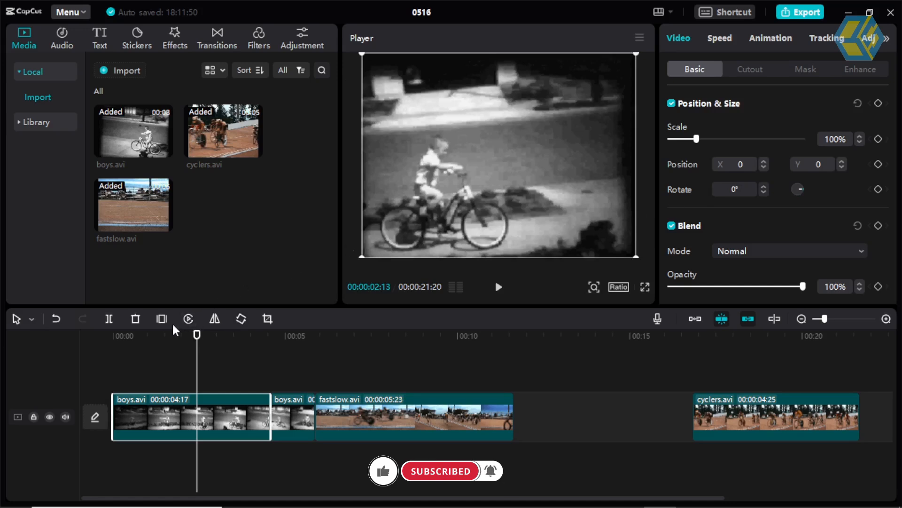
Step: Mirror the first boys.avi piece again and, after trying a 90° rotation, reset its rotation to 0°
{"action": "left_click", "coordinate": [215, 320]}
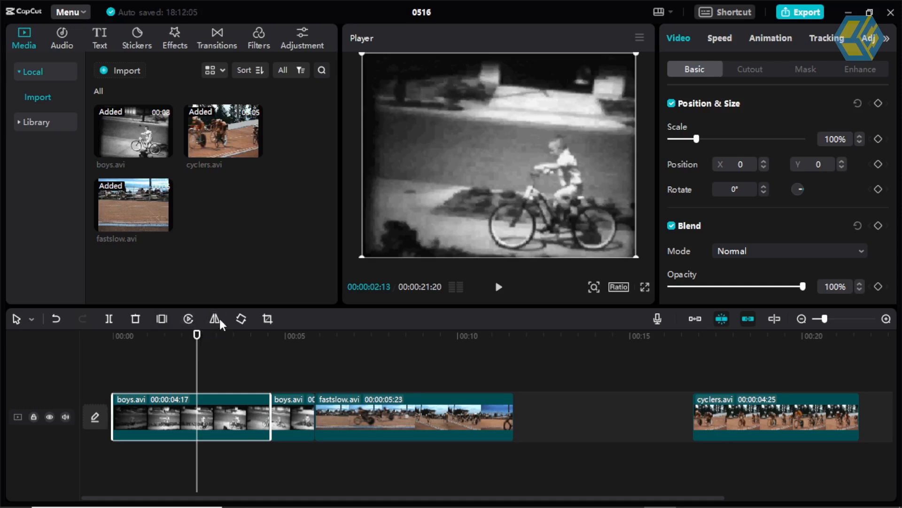
{"action": "left_click", "coordinate": [241, 319]}
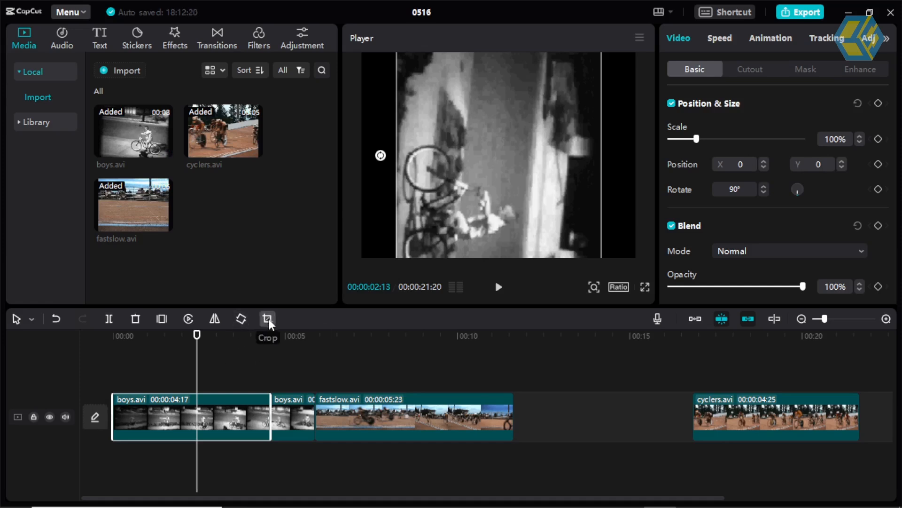
{"action": "left_click_drag", "start_coordinate": [749, 188], "coordinate": [689, 183]}
{"action": "type", "text": "0"}
{"action": "key", "text": "Return"}
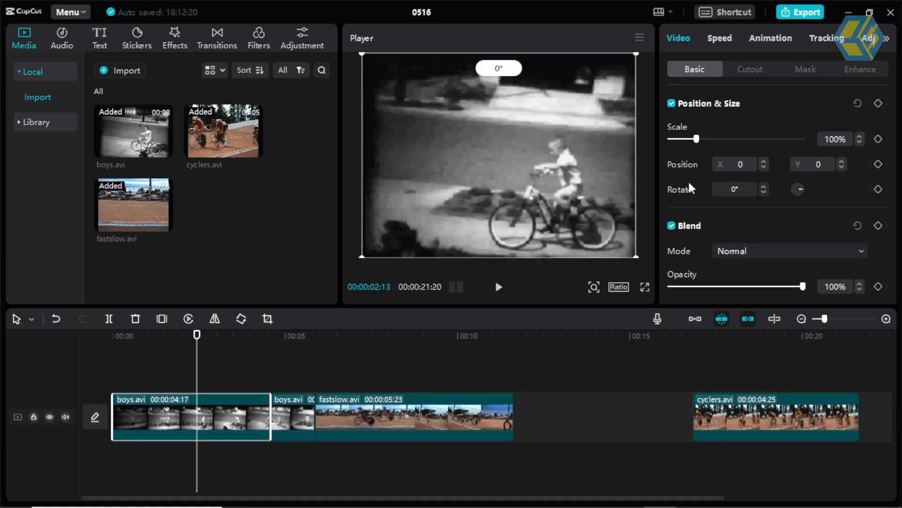
Step: Crop the first boys.avi piece with a free ratio to a roughly square area around the boy on the bicycle
{"action": "left_click", "coordinate": [268, 318]}
{"action": "left_click_drag", "start_coordinate": [245, 400], "coordinate": [441, 341]}
{"action": "left_click_drag", "start_coordinate": [654, 94], "coordinate": [599, 195]}
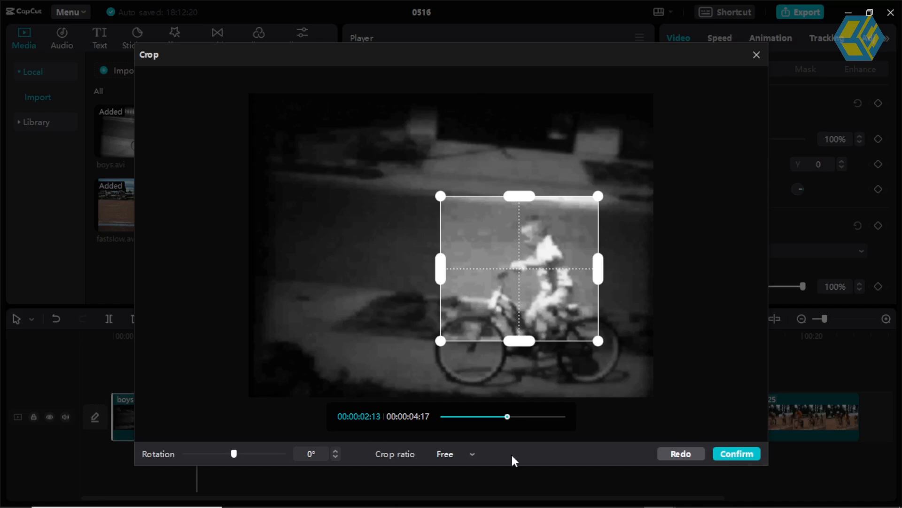
{"action": "left_click", "coordinate": [734, 452]}
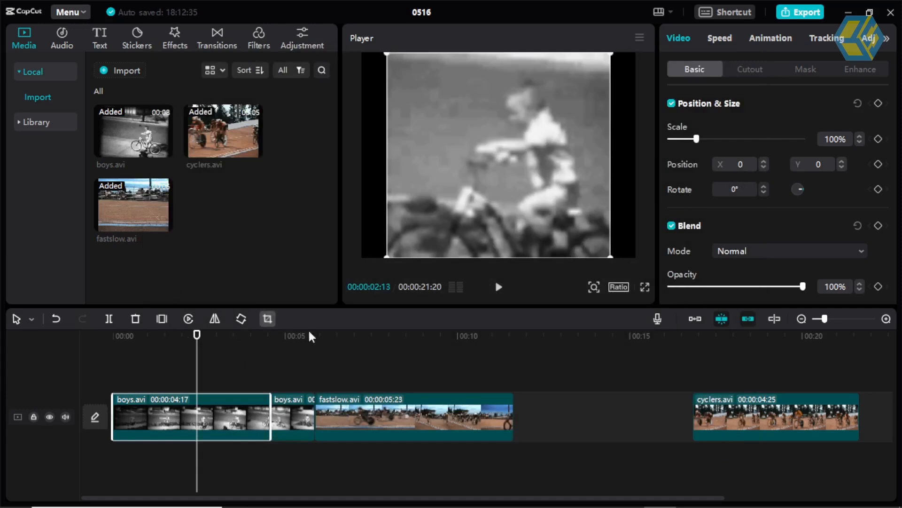
Step: Deselect the boys.avi piece and place the playhead at 00:00:04:17, where the two boys.avi pieces meet
{"action": "mouse_move", "coordinate": [822, 318]}
{"action": "left_mouse_down"}
{"action": "mouse_move", "coordinate": [837, 317]}
{"action": "mouse_move", "coordinate": [821, 318]}
{"action": "mouse_move", "coordinate": [829, 317]}
{"action": "left_mouse_up"}
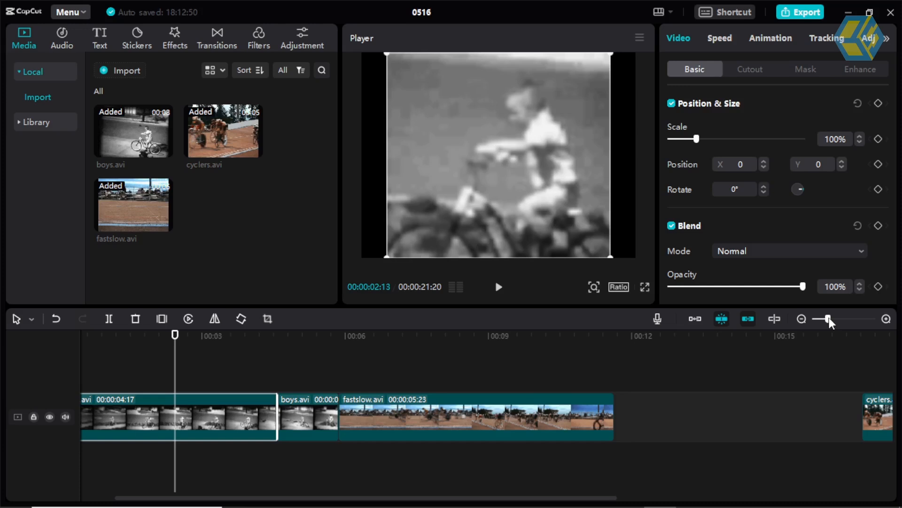
{"action": "left_click_drag", "start_coordinate": [829, 318], "coordinate": [827, 317]}
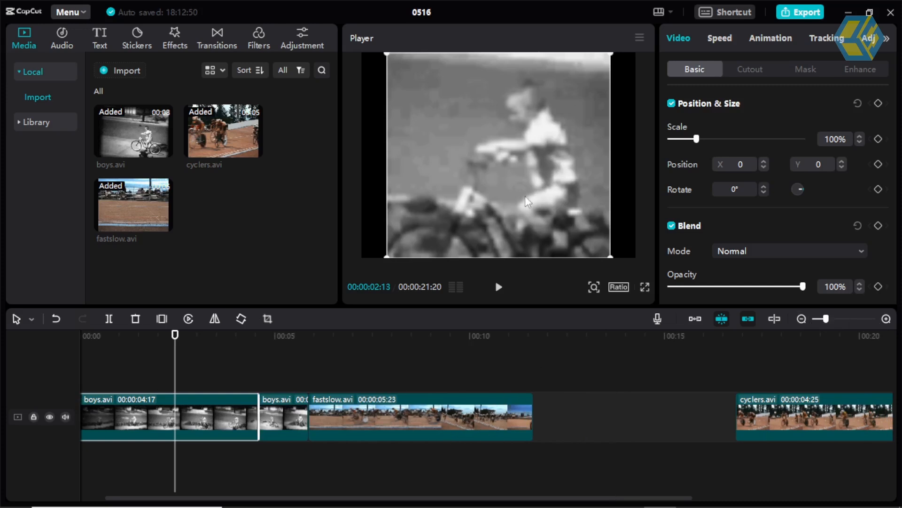
{"action": "left_click", "coordinate": [801, 319]}
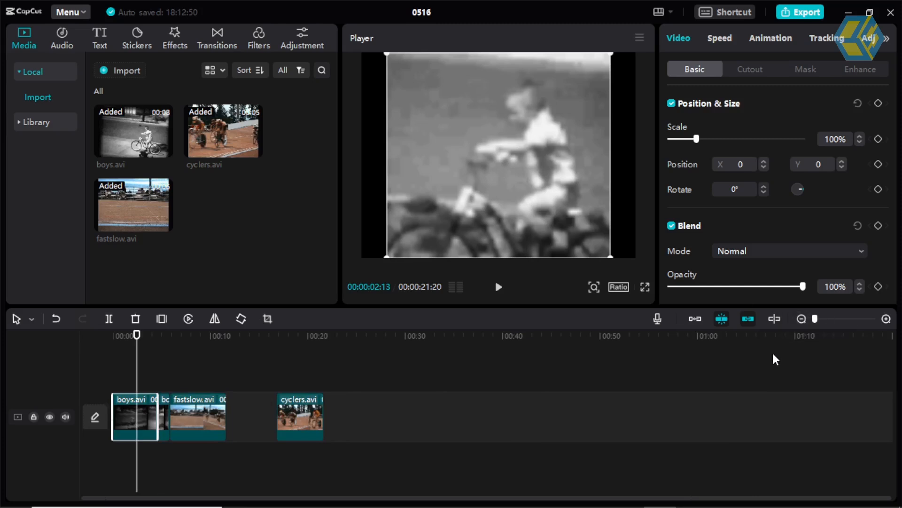
{"action": "left_click", "coordinate": [801, 319]}
{"action": "left_click_drag", "start_coordinate": [818, 320], "coordinate": [822, 319]}
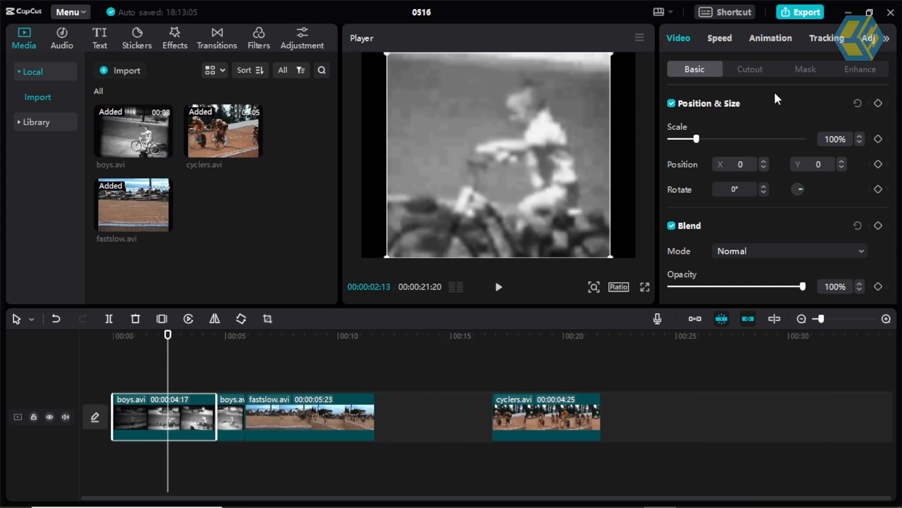
{"action": "left_click", "coordinate": [405, 382]}
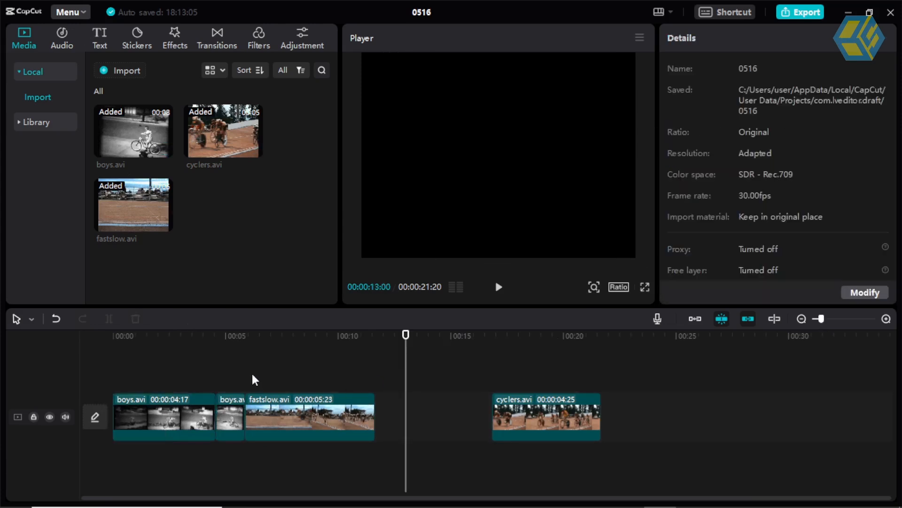
{"action": "left_click_drag", "start_coordinate": [188, 338], "coordinate": [217, 354]}
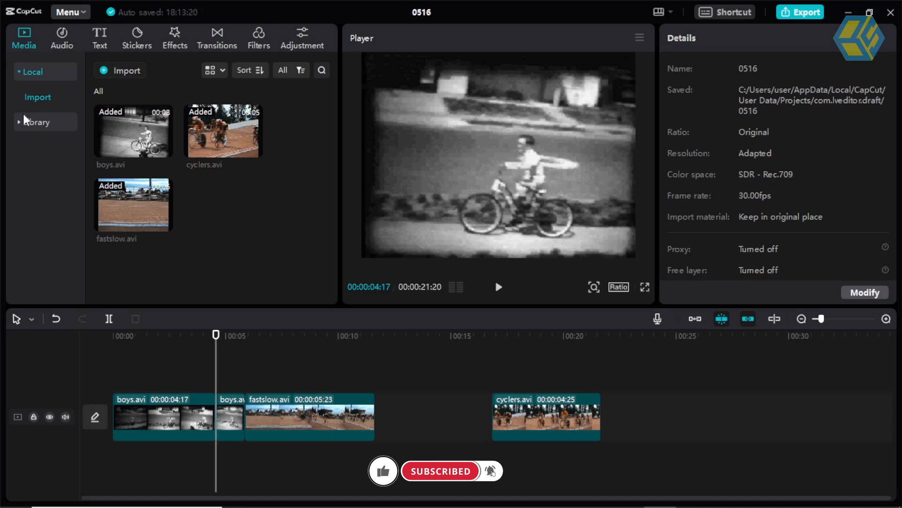
Step: Browse the stock library's B&W and Animation clips for material usable in the project
{"action": "left_click", "coordinate": [19, 72]}
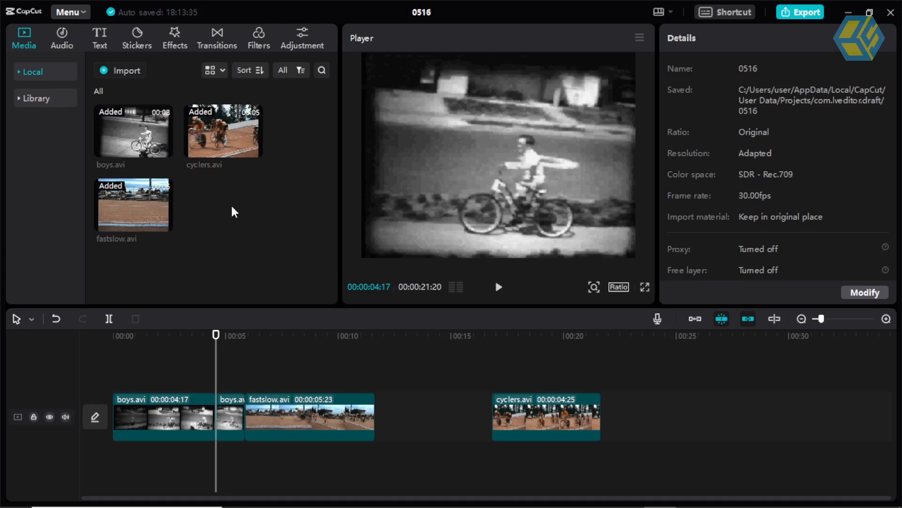
{"action": "left_click", "coordinate": [20, 98]}
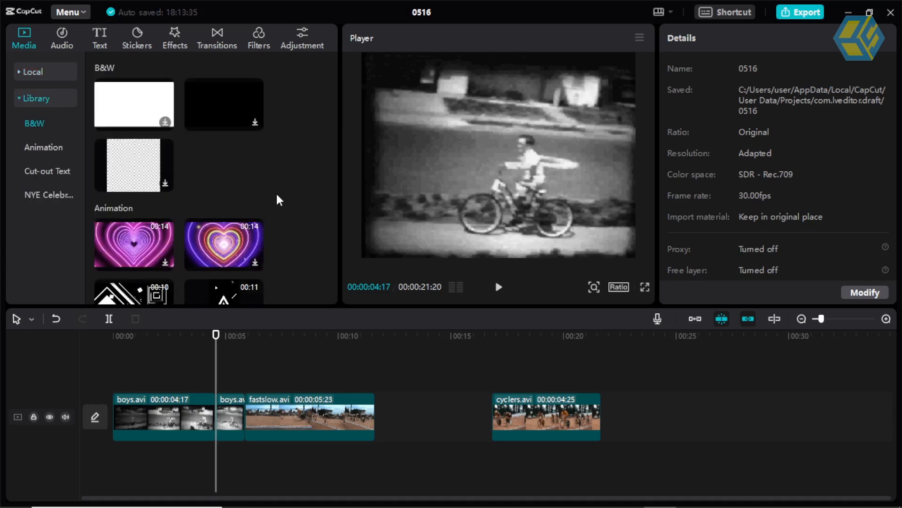
{"action": "scroll", "coordinate": [276, 194], "scroll_direction": "down", "scroll_amount": 1}
{"action": "scroll", "coordinate": [276, 192], "scroll_direction": "down", "scroll_amount": 2}
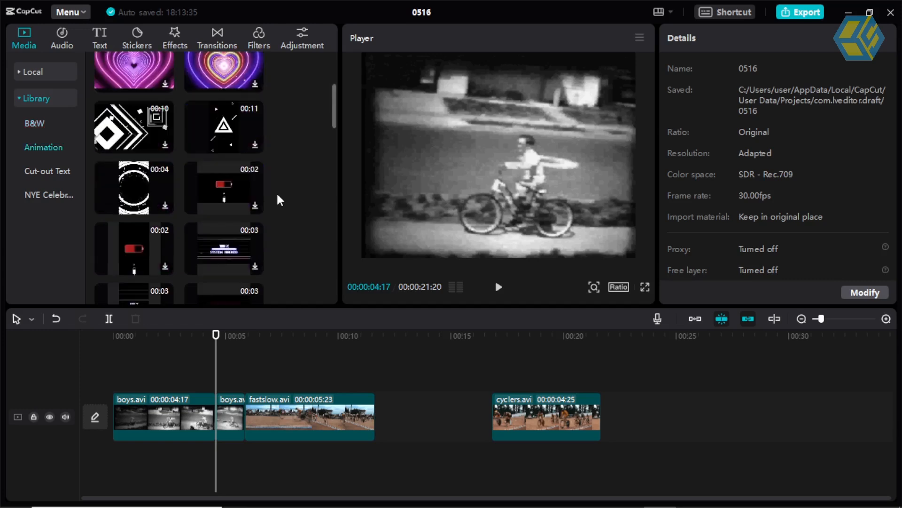
{"action": "scroll", "coordinate": [276, 192], "scroll_direction": "up", "scroll_amount": 3}
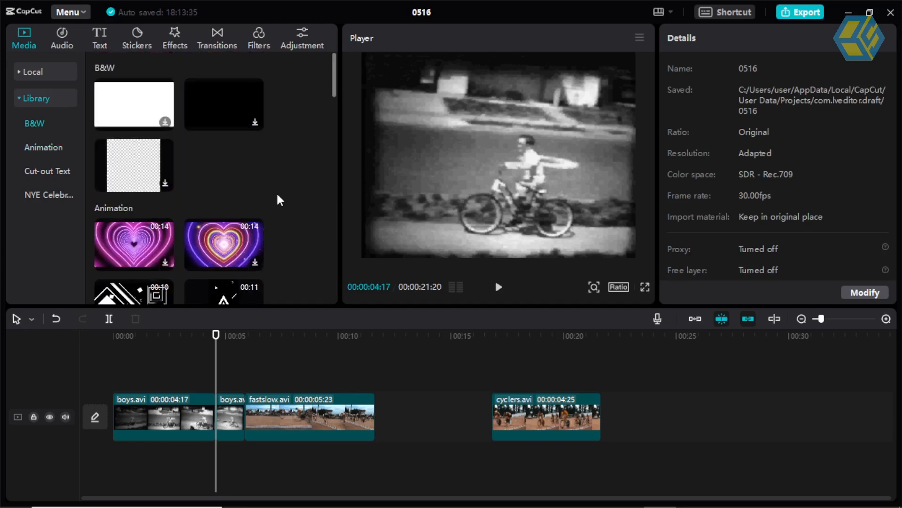
{"action": "scroll", "coordinate": [277, 194], "scroll_direction": "down", "scroll_amount": 6}
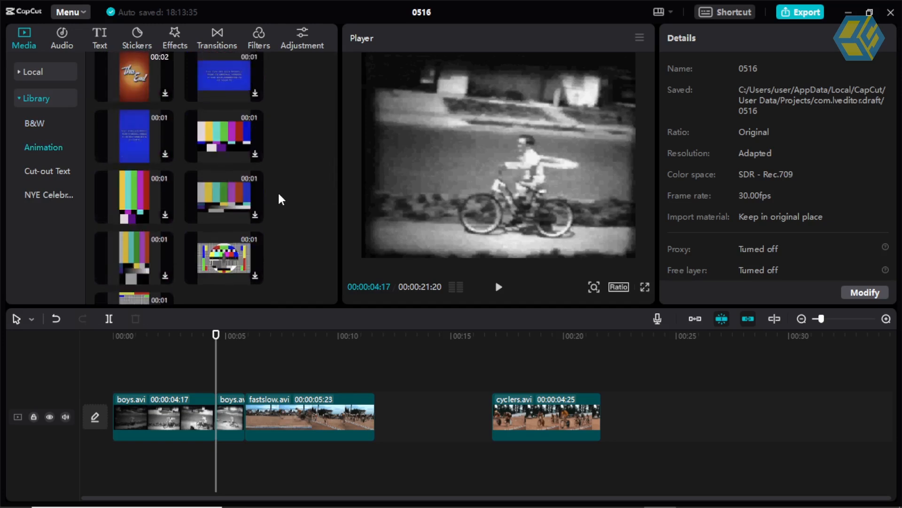
{"action": "scroll", "coordinate": [279, 187], "scroll_direction": "up", "scroll_amount": 8}
{"action": "scroll", "coordinate": [280, 185], "scroll_direction": "down", "scroll_amount": 3}
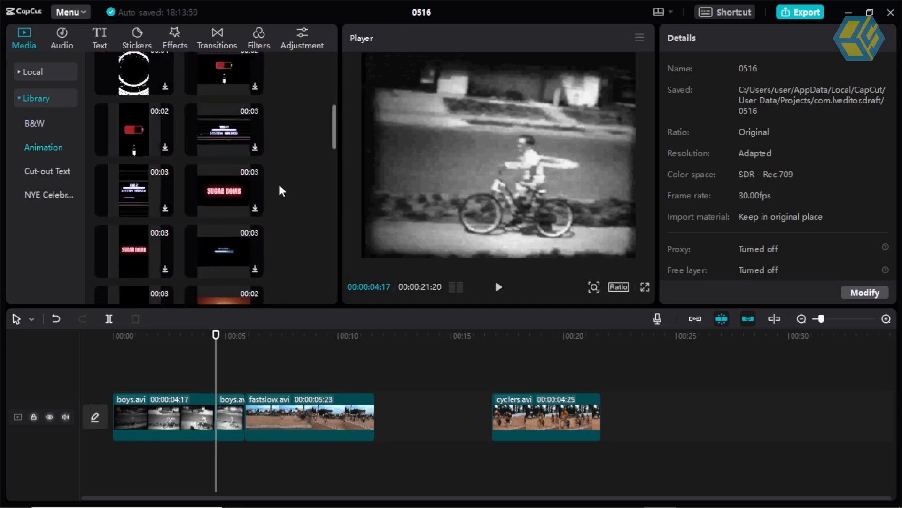
{"action": "scroll", "coordinate": [279, 186], "scroll_direction": "up", "scroll_amount": 4}
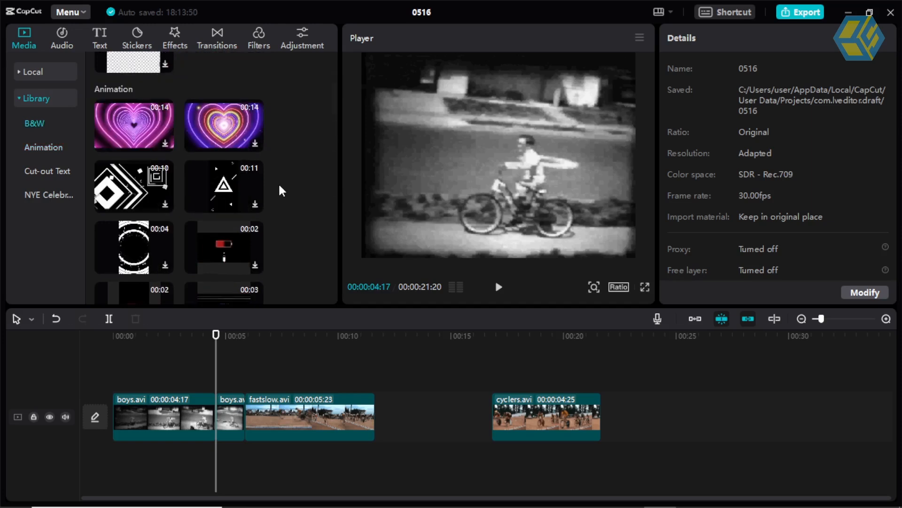
{"action": "scroll", "coordinate": [281, 173], "scroll_direction": "up", "scroll_amount": 2}
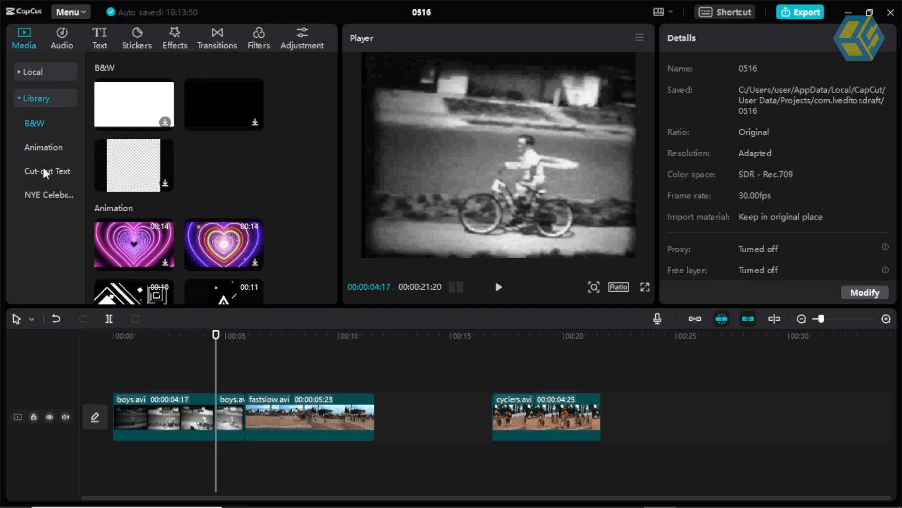
Step: Look through the Animation, Cut-out Text and NYE Celebration categories of the stock library
{"action": "left_click", "coordinate": [42, 149]}
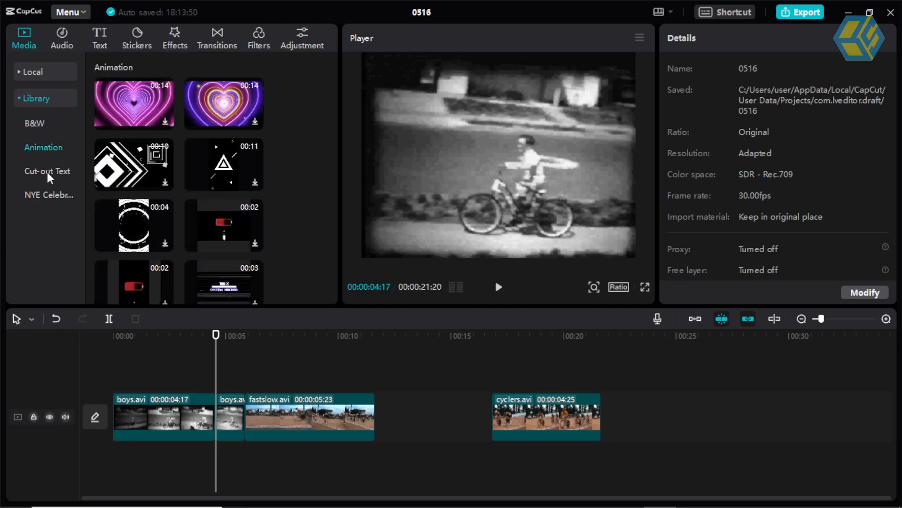
{"action": "left_click", "coordinate": [47, 171]}
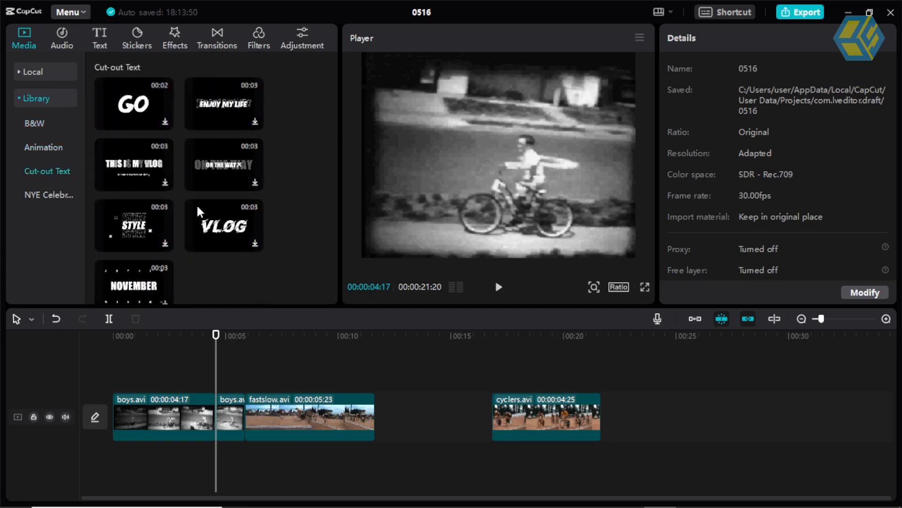
{"action": "left_click", "coordinate": [53, 195]}
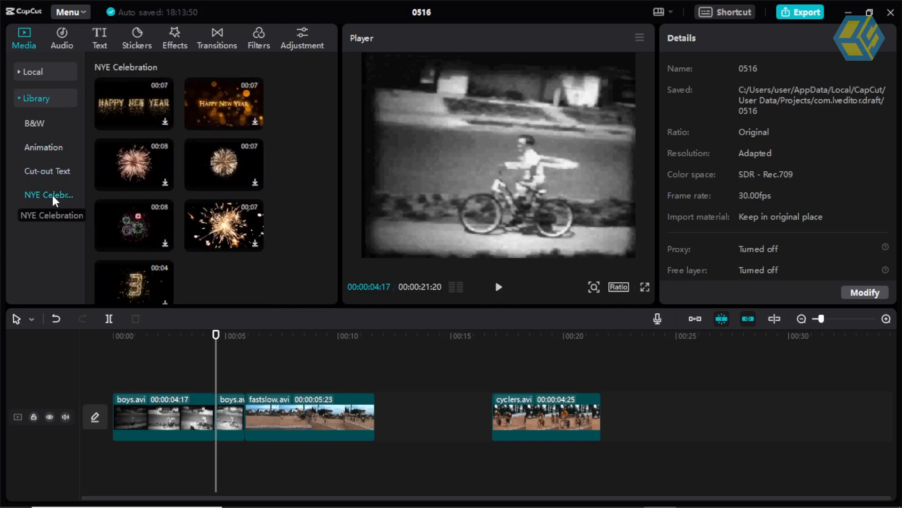
Step: Try adding the pink heart animation on a track above the gap after fastslow.avi, delete it, and return to the imported media
{"action": "left_click", "coordinate": [42, 147]}
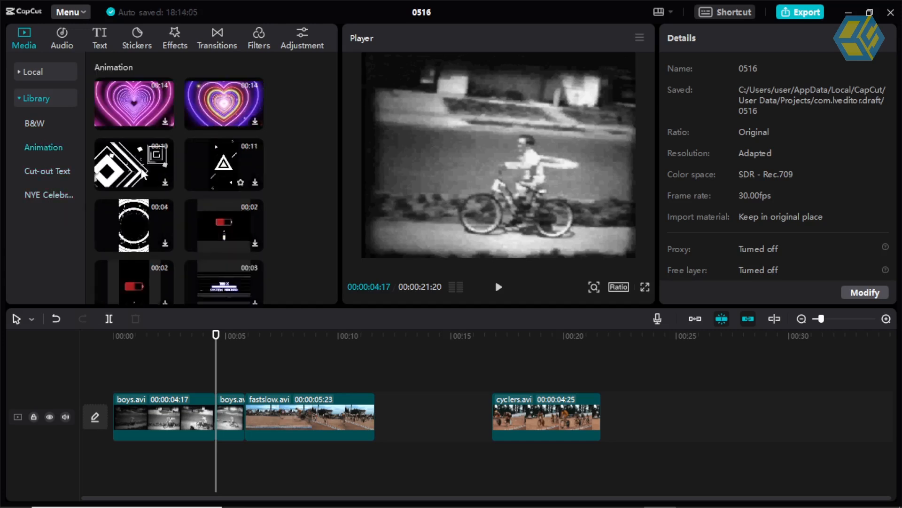
{"action": "left_click_drag", "start_coordinate": [142, 115], "coordinate": [391, 362]}
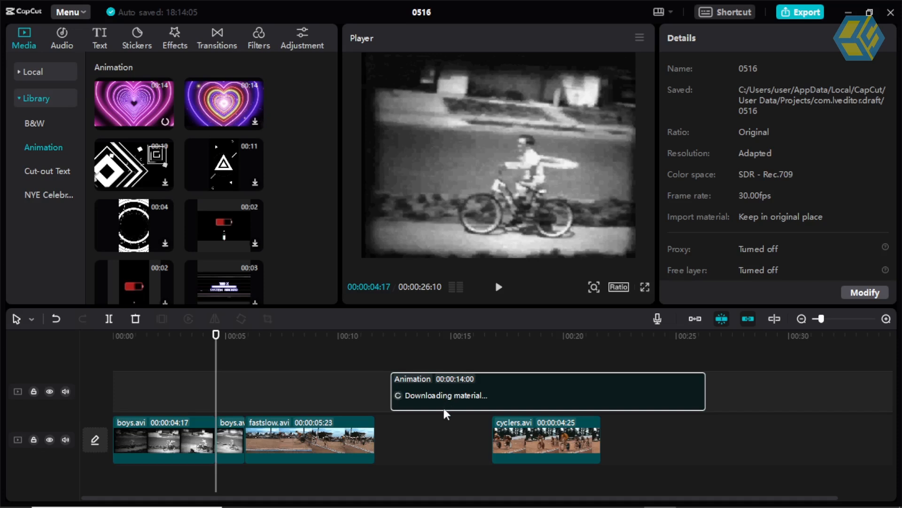
{"action": "left_click", "coordinate": [428, 427]}
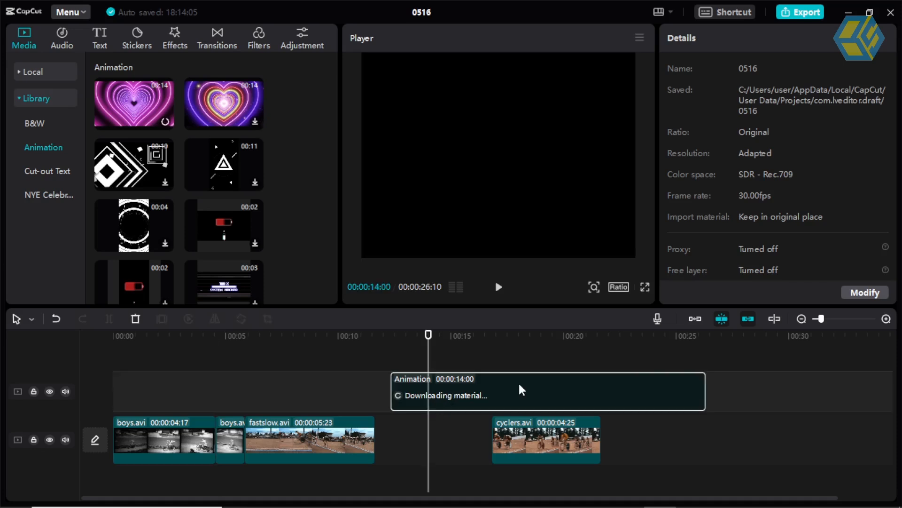
{"action": "key", "text": "Delete"}
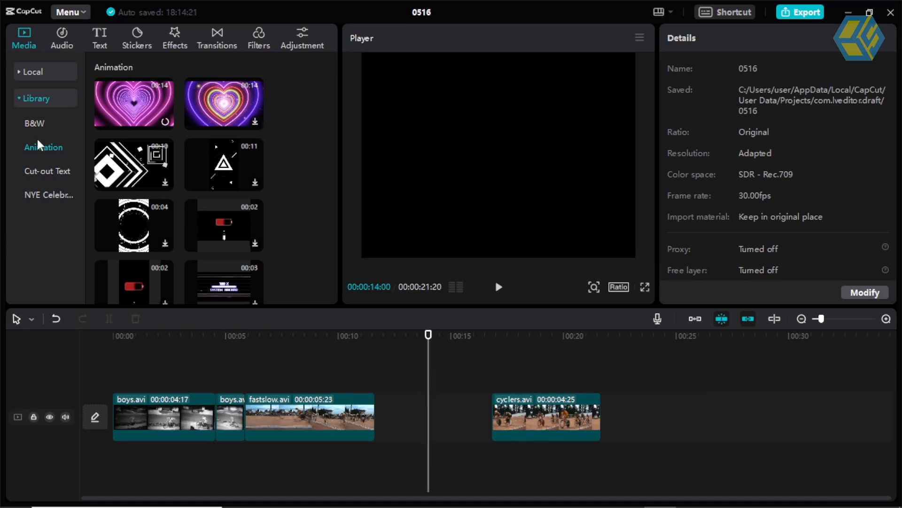
{"action": "left_click", "coordinate": [18, 99]}
{"action": "left_click", "coordinate": [16, 73]}
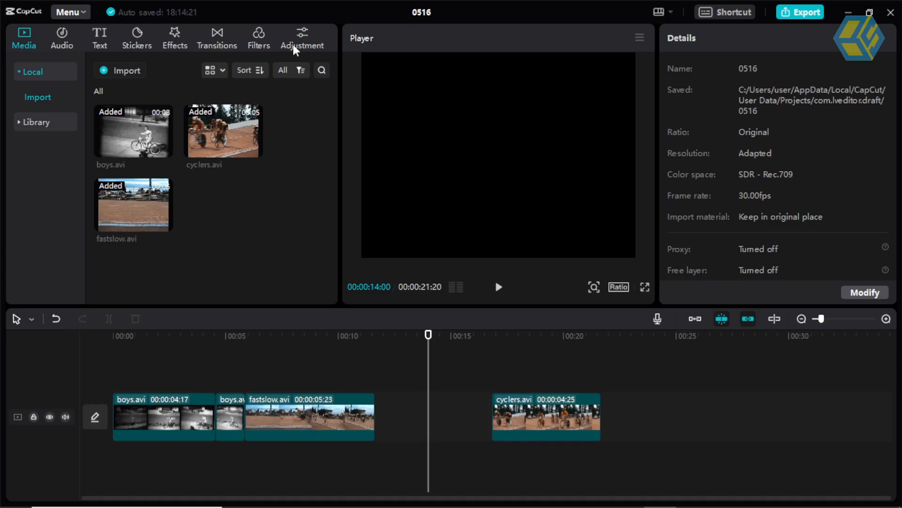
Step: Switch to the PowerPoint slide of basic video editing points, highlight SUPERIMPOSING, and return to CapCut
{"action": "left_click", "coordinate": [628, 500]}
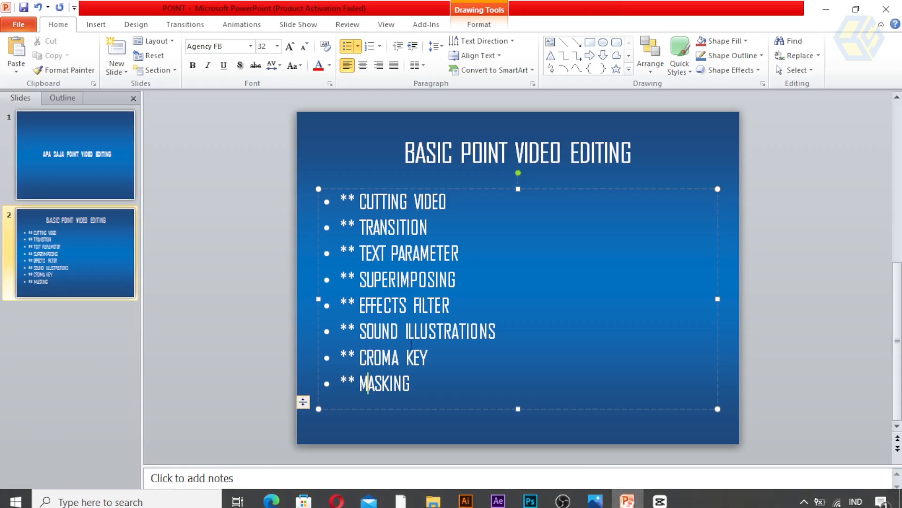
{"action": "left_click_drag", "start_coordinate": [360, 253], "coordinate": [362, 279]}
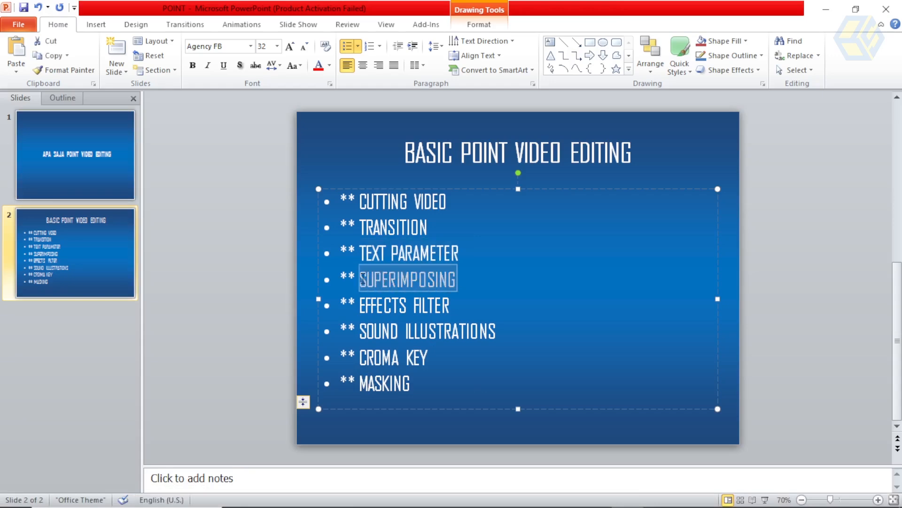
{"action": "left_click", "coordinate": [827, 9]}
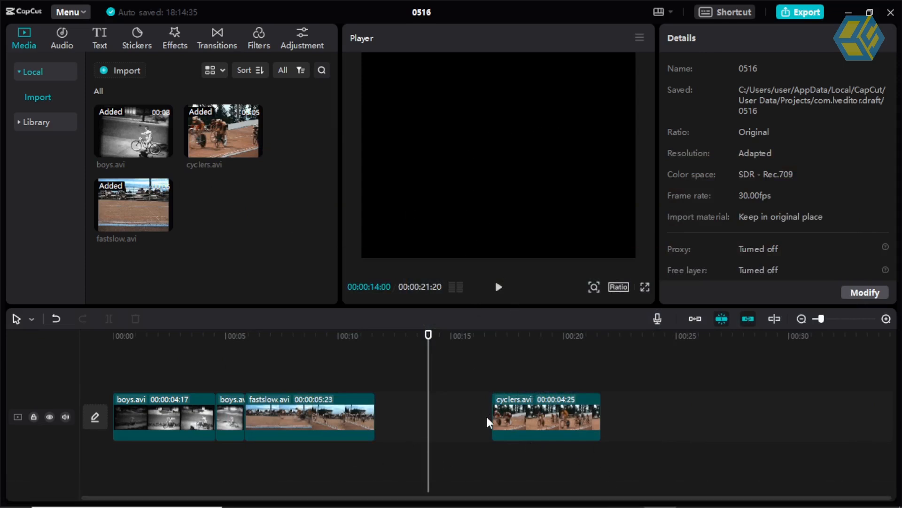
Step: Open the audio library and expand its Music categories
{"action": "mouse_move", "coordinate": [116, 111]}
{"action": "left_click", "coordinate": [63, 46]}
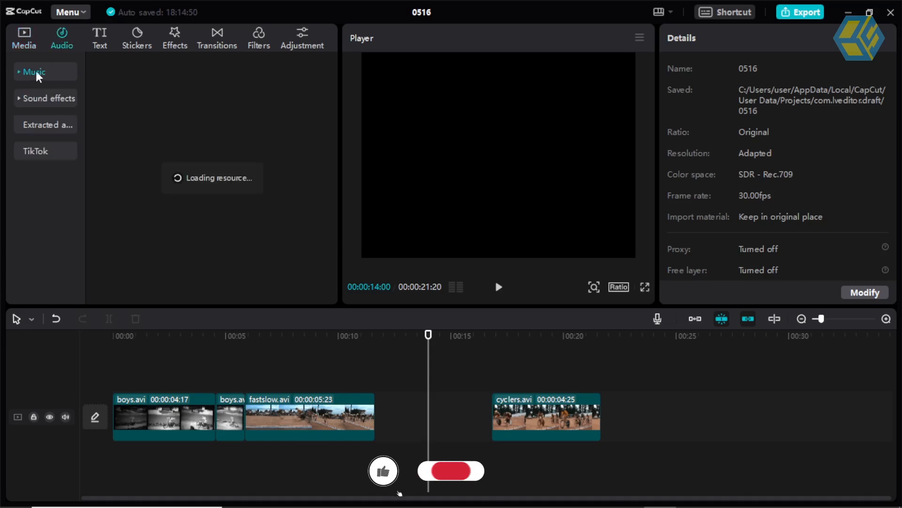
{"action": "left_click", "coordinate": [17, 74]}
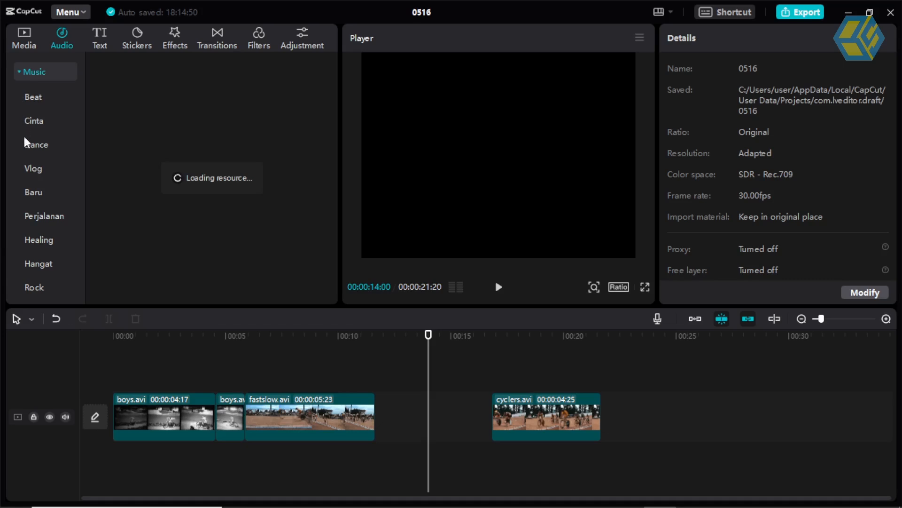
Step: Add the Tastegood track from the Perjalanan music category and move it to the start of the timeline
{"action": "scroll", "coordinate": [28, 155], "scroll_direction": "down", "scroll_amount": 2}
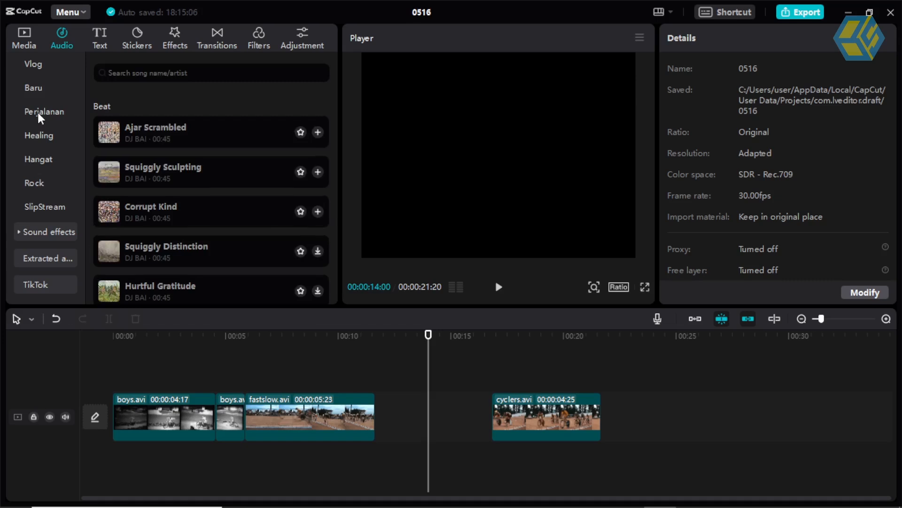
{"action": "left_click", "coordinate": [38, 111]}
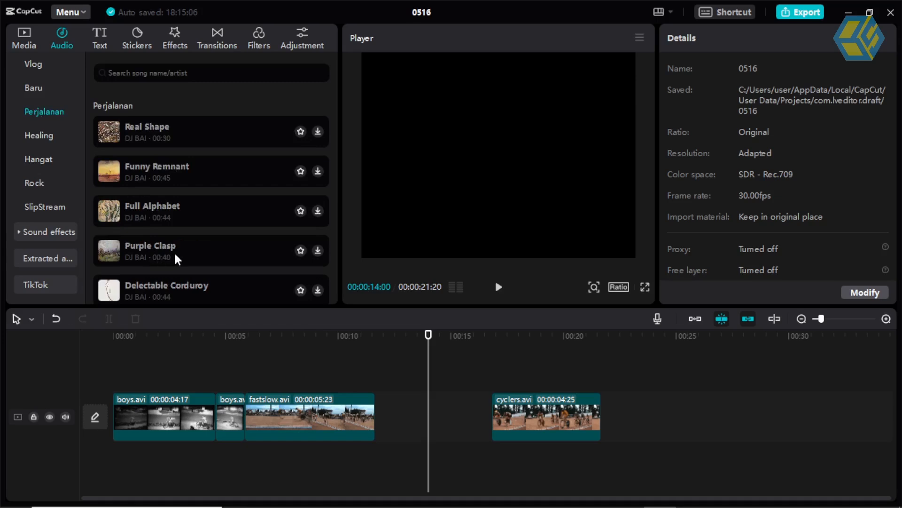
{"action": "scroll", "coordinate": [175, 255], "scroll_direction": "down", "scroll_amount": 5}
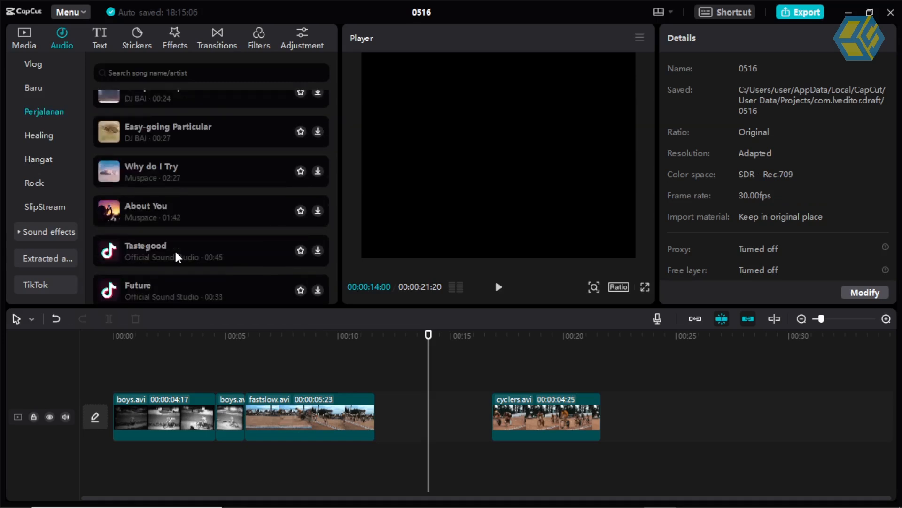
{"action": "left_click", "coordinate": [152, 248]}
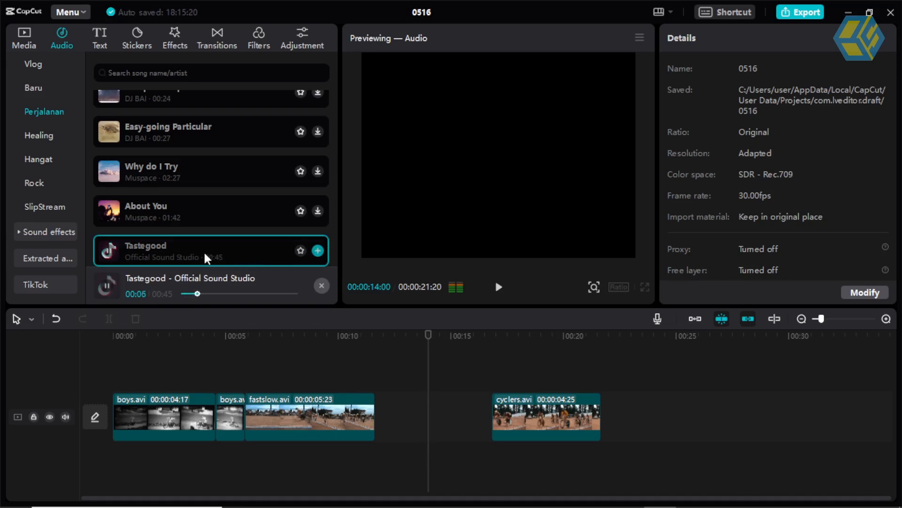
{"action": "left_click", "coordinate": [318, 251]}
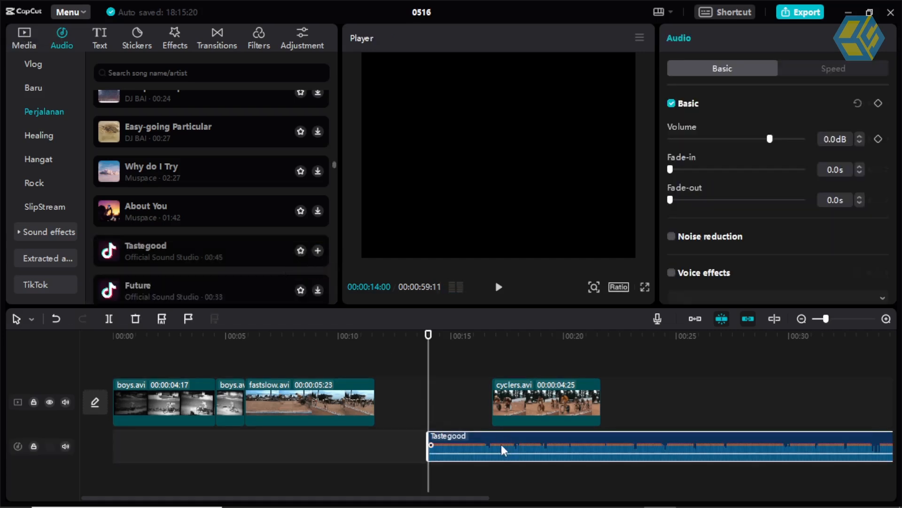
{"action": "left_click_drag", "start_coordinate": [442, 436], "coordinate": [177, 436]}
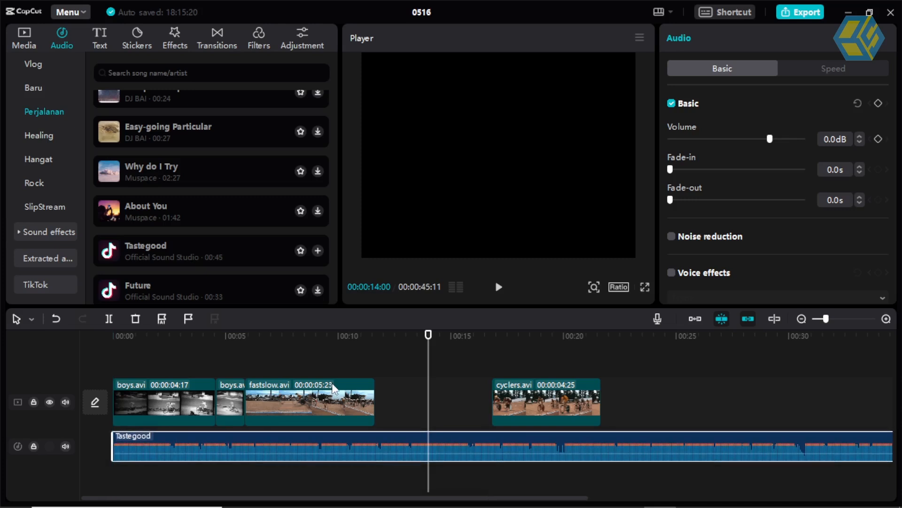
Step: Split the Tastegood audio at the end of fastslow.avi and delete the part after the split
{"action": "left_click_drag", "start_coordinate": [429, 340], "coordinate": [375, 346]}
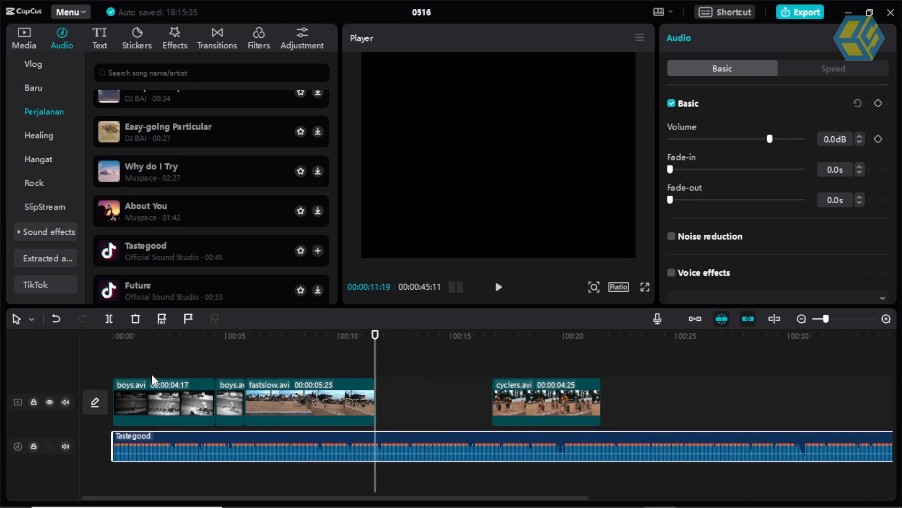
{"action": "left_click", "coordinate": [109, 317]}
{"action": "left_click", "coordinate": [419, 425]}
{"action": "left_click", "coordinate": [429, 449]}
{"action": "key", "text": "Delete"}
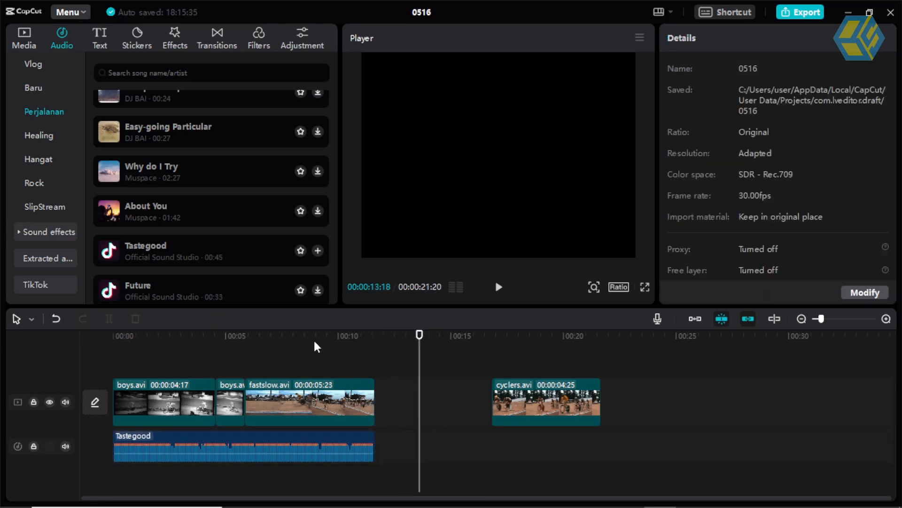
Step: Play the timeline with the Tastegood music from about 00:00:02:01 to the end of fastslow.avi
{"action": "left_click_drag", "start_coordinate": [242, 340], "coordinate": [159, 352]}
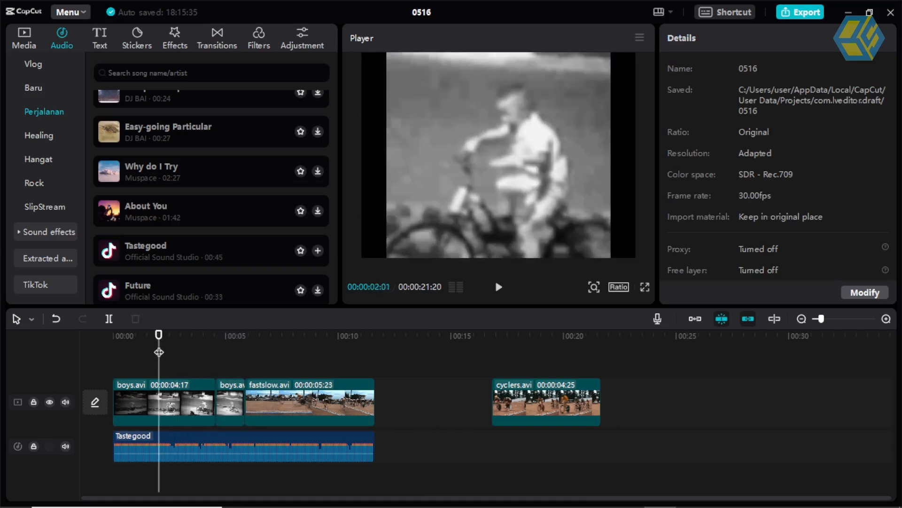
{"action": "key", "text": "space"}
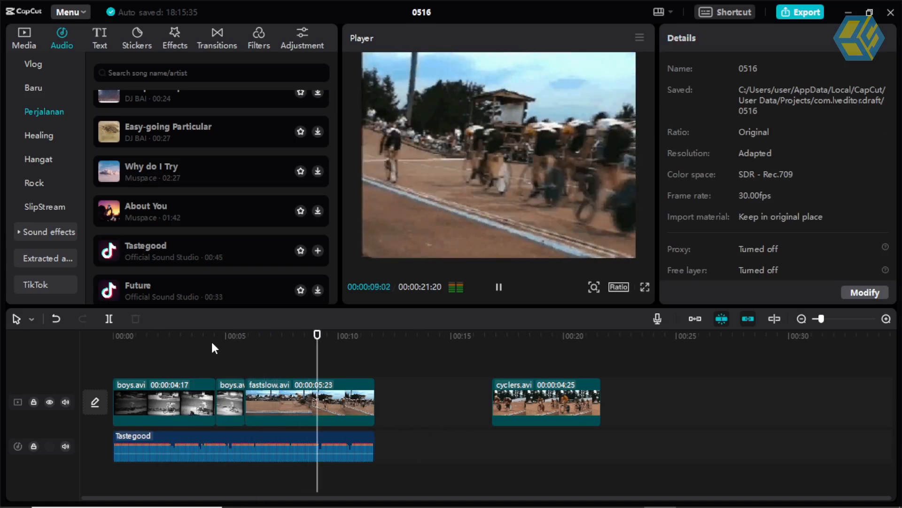
{"action": "key", "text": "space"}
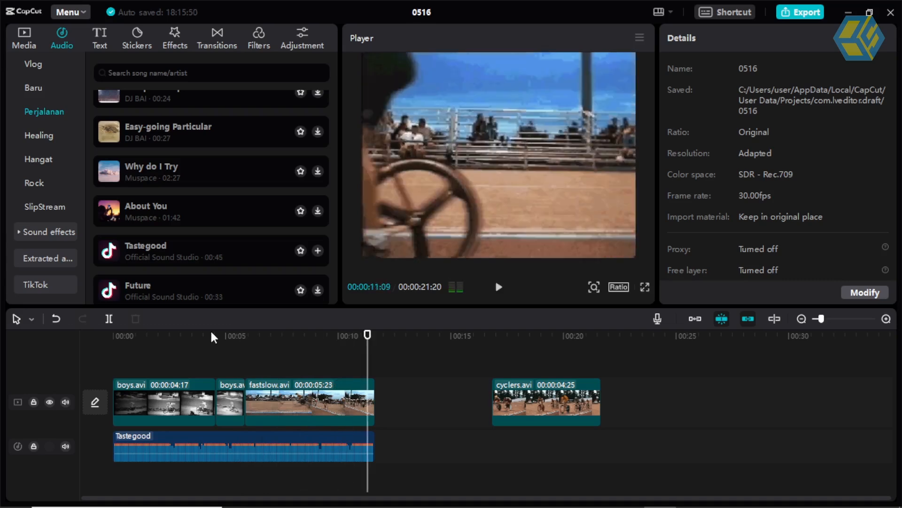
Step: Move the playhead to 00:00:04:10, then expand the Sound effects categories for a look and collapse them
{"action": "left_click_drag", "start_coordinate": [216, 332], "coordinate": [212, 355]}
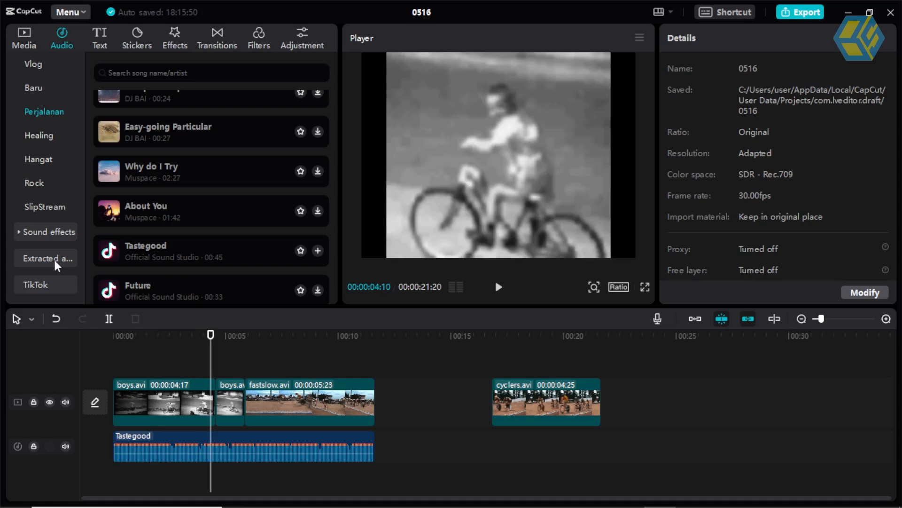
{"action": "left_click", "coordinate": [46, 233]}
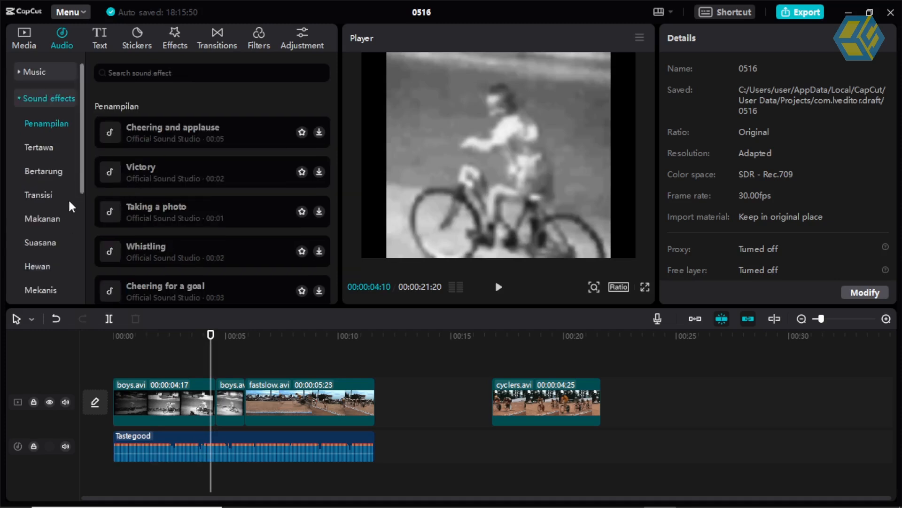
{"action": "left_click", "coordinate": [19, 99]}
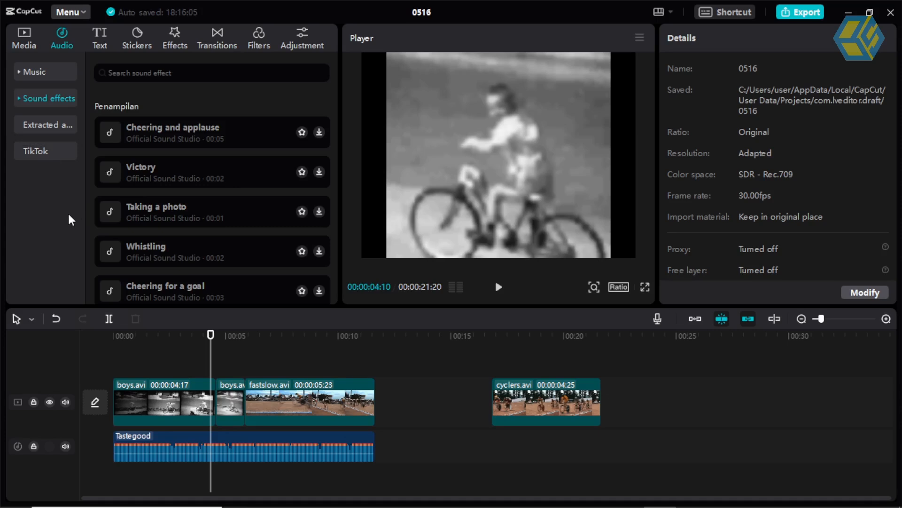
Step: Switch to the PowerPoint slide of basic video editing points, highlight SOUND ILLUSTRATIONS, and return to CapCut
{"action": "mouse_move", "coordinate": [545, 506]}
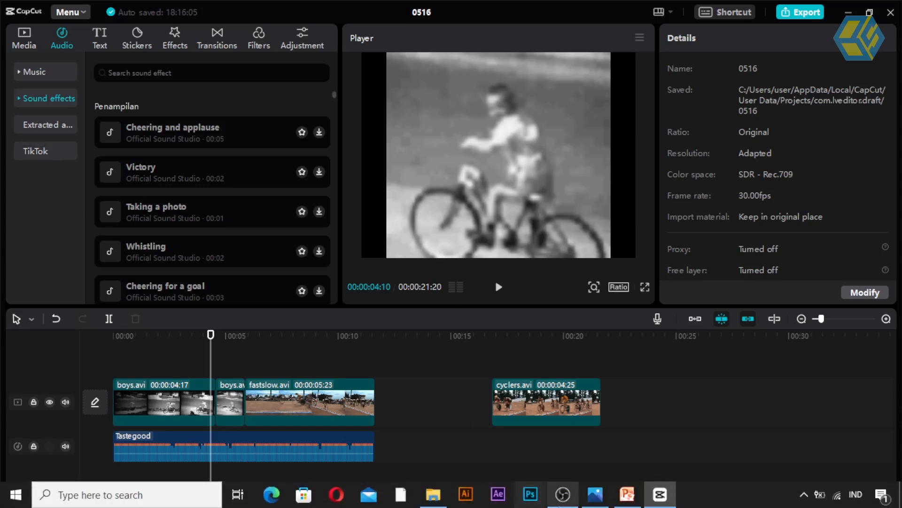
{"action": "left_click", "coordinate": [627, 495]}
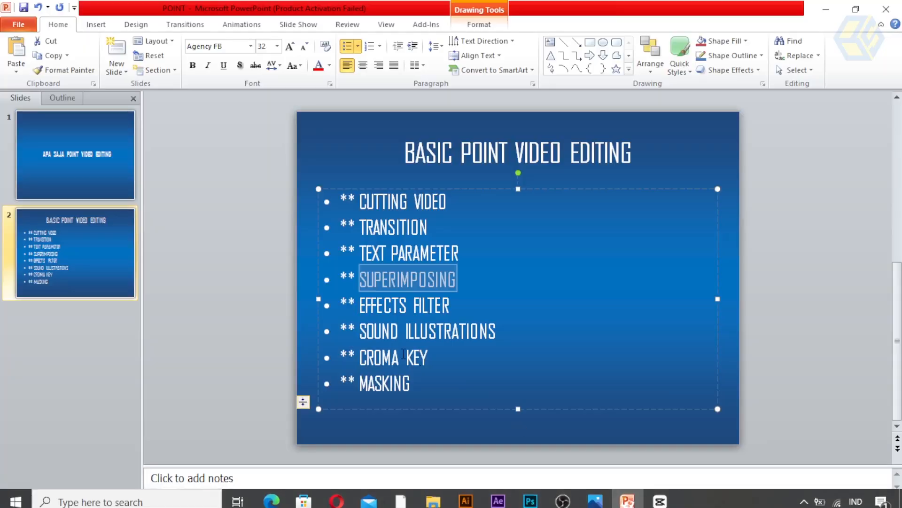
{"action": "left_click_drag", "start_coordinate": [502, 333], "coordinate": [374, 327]}
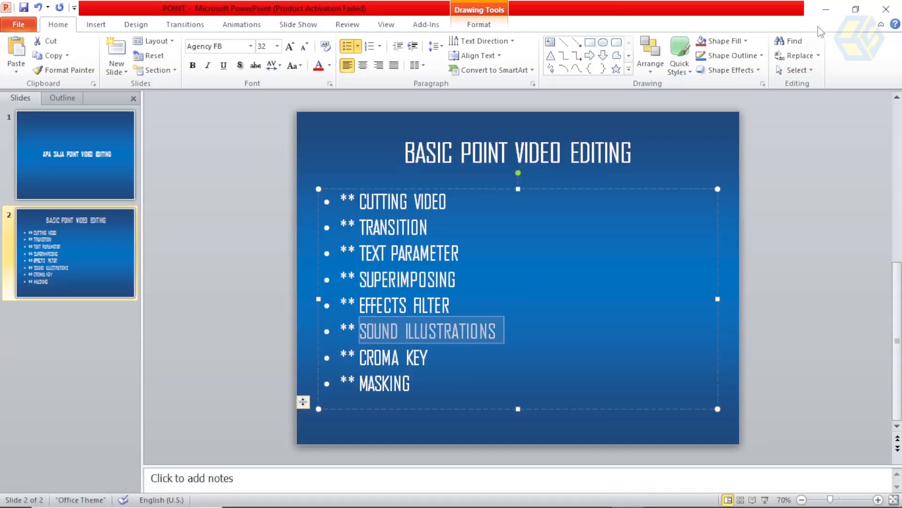
{"action": "left_click", "coordinate": [826, 9]}
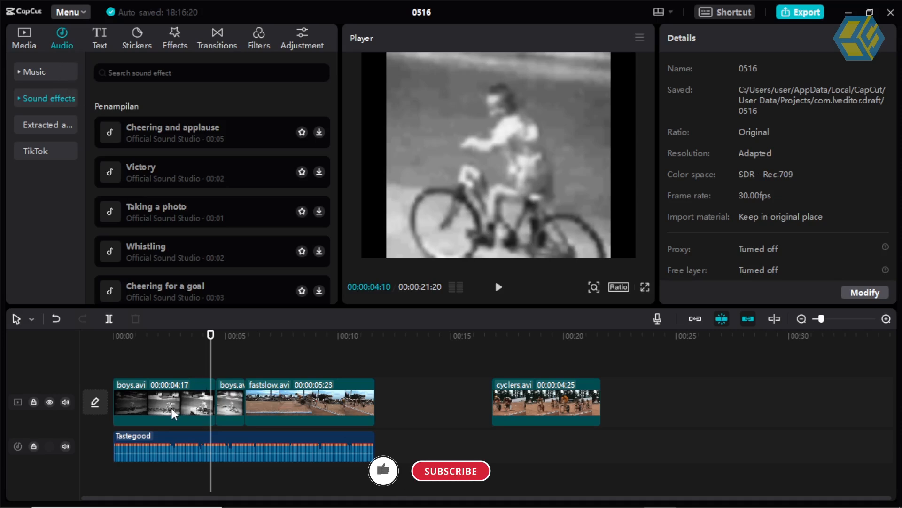
Step: Add a default text clip at the playhead and move the playhead within it to 00:00:05:12
{"action": "left_click", "coordinate": [101, 42]}
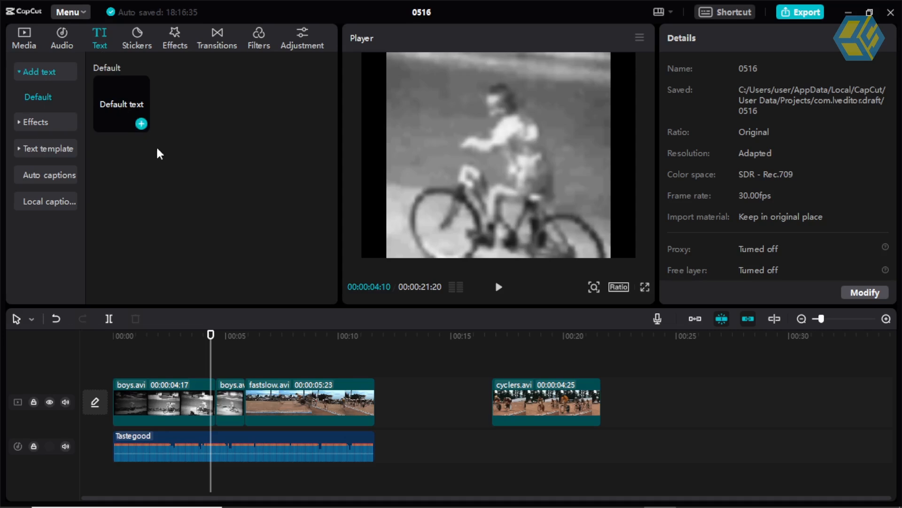
{"action": "left_click", "coordinate": [141, 124]}
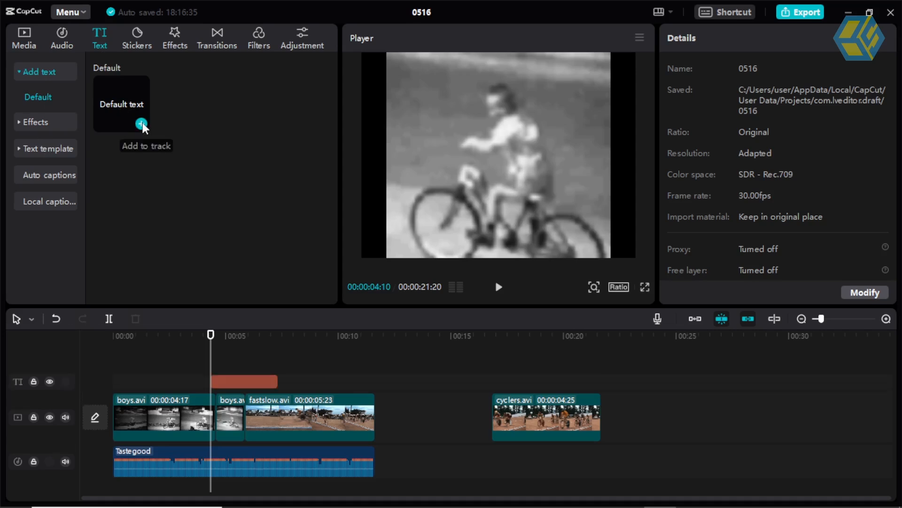
{"action": "left_click", "coordinate": [234, 336]}
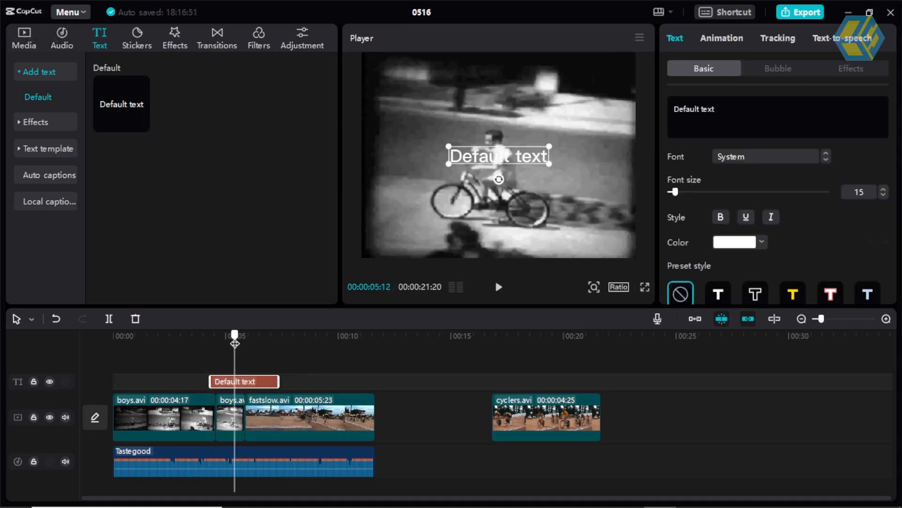
Step: Replace the default text's wording with "BERMAIN SEPEDA"
{"action": "left_click", "coordinate": [726, 109]}
{"action": "left_click_drag", "start_coordinate": [723, 105], "coordinate": [660, 100]}
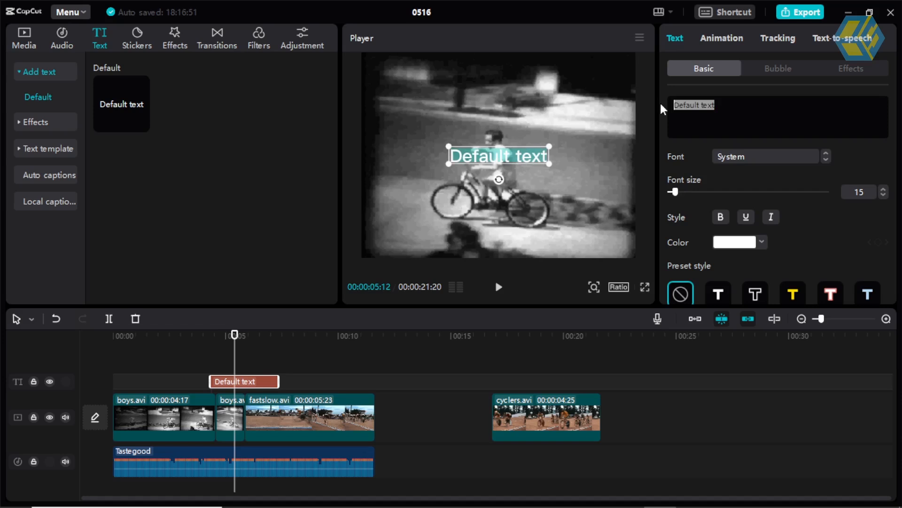
{"action": "type", "text": "BERM"}
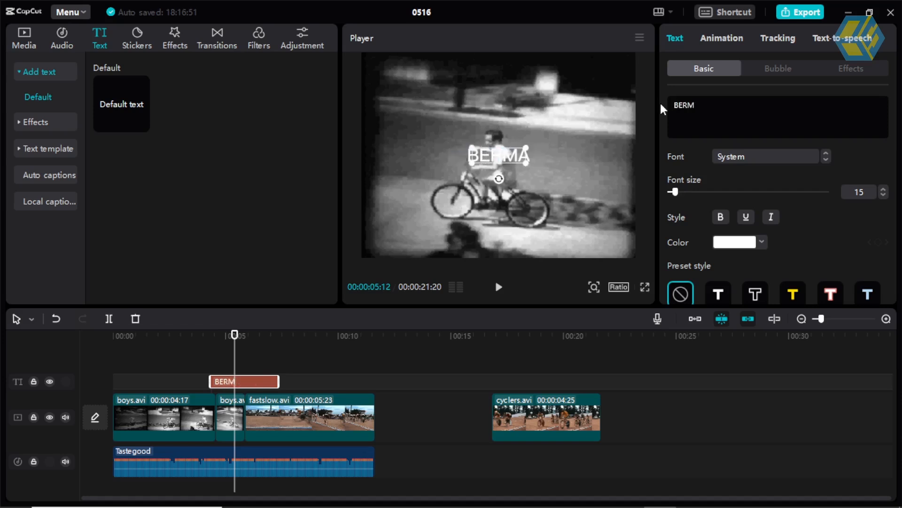
{"action": "type", "text": "AIN SEPEDA"}
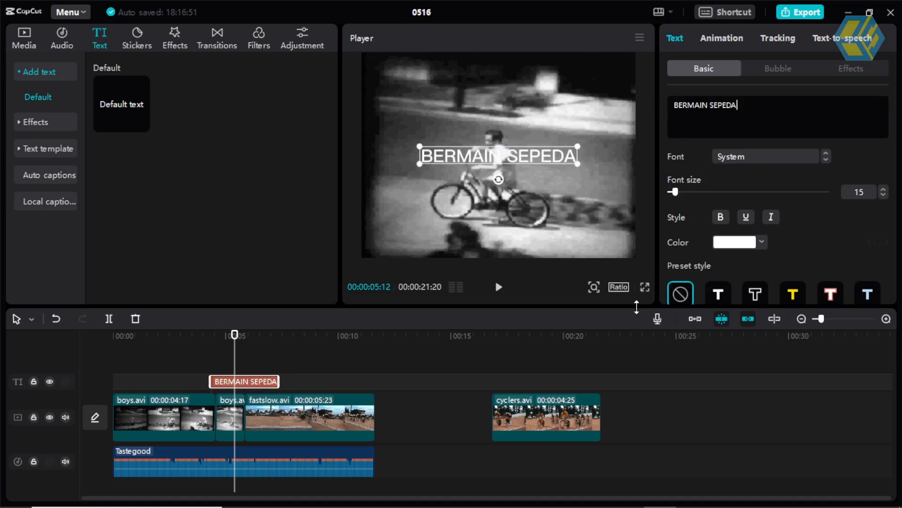
{"action": "mouse_move", "coordinate": [638, 307]}
{"action": "left_mouse_down"}
{"action": "mouse_move", "coordinate": [644, 367]}
{"action": "mouse_move", "coordinate": [644, 303]}
{"action": "left_mouse_up"}
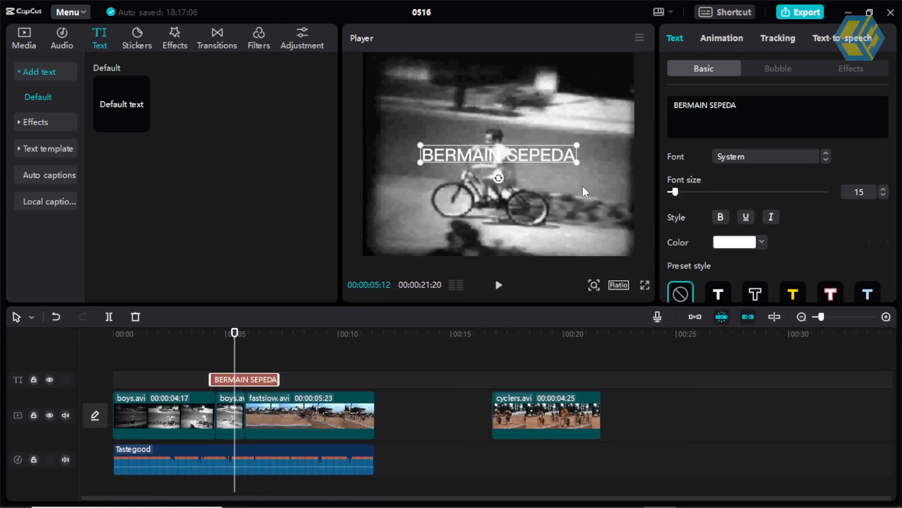
Step: Colour the BERMAIN SEPEDA text red (E30E0E) and set its font size to 21
{"action": "left_click", "coordinate": [761, 241]}
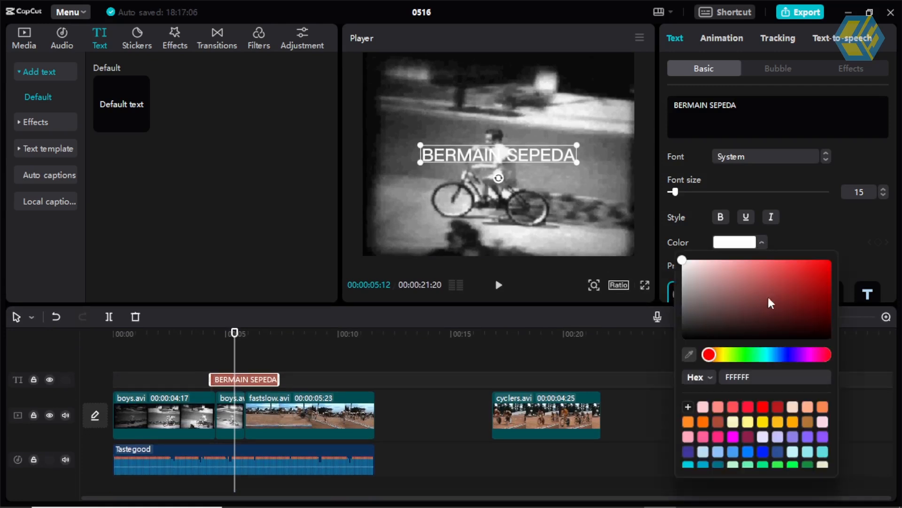
{"action": "left_click", "coordinate": [823, 269]}
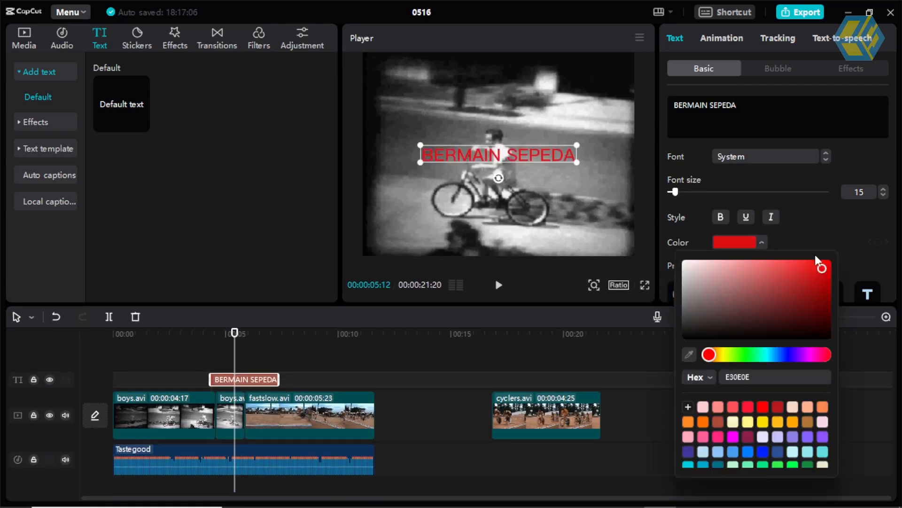
{"action": "left_click", "coordinate": [719, 204]}
{"action": "mouse_move", "coordinate": [678, 191]}
{"action": "left_mouse_down"}
{"action": "mouse_move", "coordinate": [707, 190]}
{"action": "mouse_move", "coordinate": [681, 194]}
{"action": "left_mouse_up"}
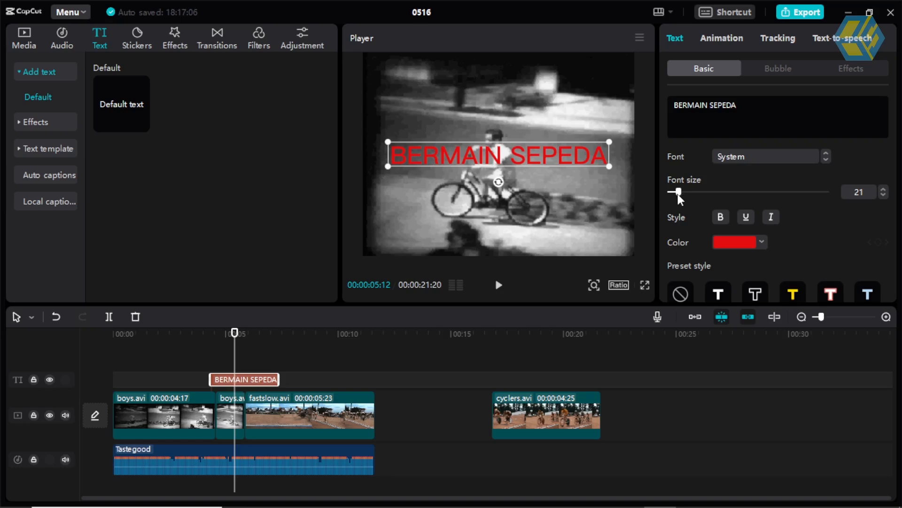
Step: Move the BERMAIN SEPEDA clip earlier, above the first boys.avi clip, and place the playhead within it at 00:00:02:07
{"action": "left_click_drag", "start_coordinate": [252, 377], "coordinate": [187, 383]}
{"action": "left_click_drag", "start_coordinate": [181, 346], "coordinate": [164, 349]}
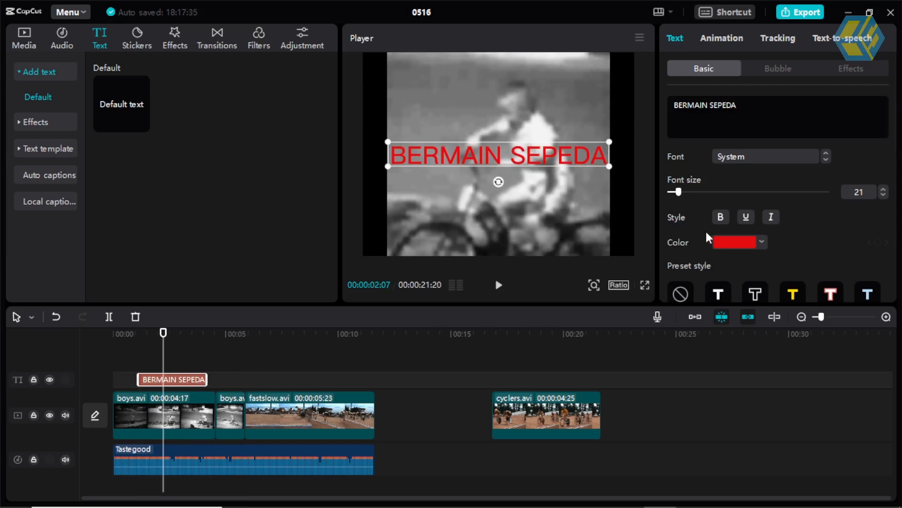
Step: Apply the yellow preset style with black outline to the BERMAIN SEPEDA text and move it to the bottom of the video frame
{"action": "scroll", "coordinate": [771, 237], "scroll_direction": "down", "scroll_amount": 4}
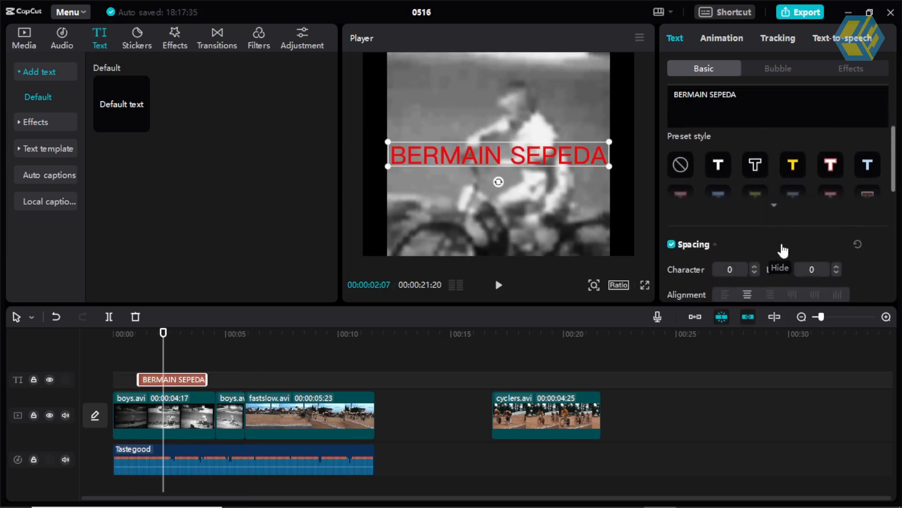
{"action": "left_click", "coordinate": [775, 207]}
{"action": "scroll", "coordinate": [801, 227], "scroll_direction": "down", "scroll_amount": 3}
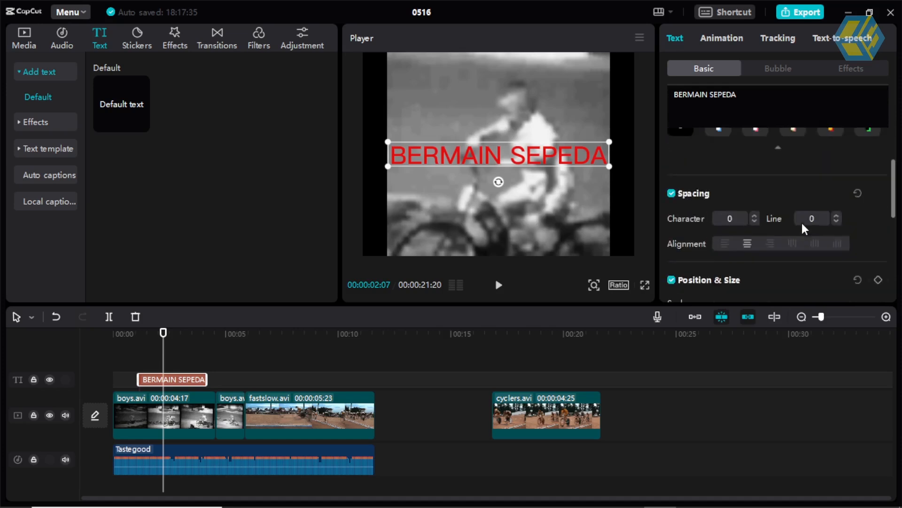
{"action": "scroll", "coordinate": [802, 223], "scroll_direction": "up", "scroll_amount": 5}
{"action": "scroll", "coordinate": [802, 228], "scroll_direction": "down", "scroll_amount": 8}
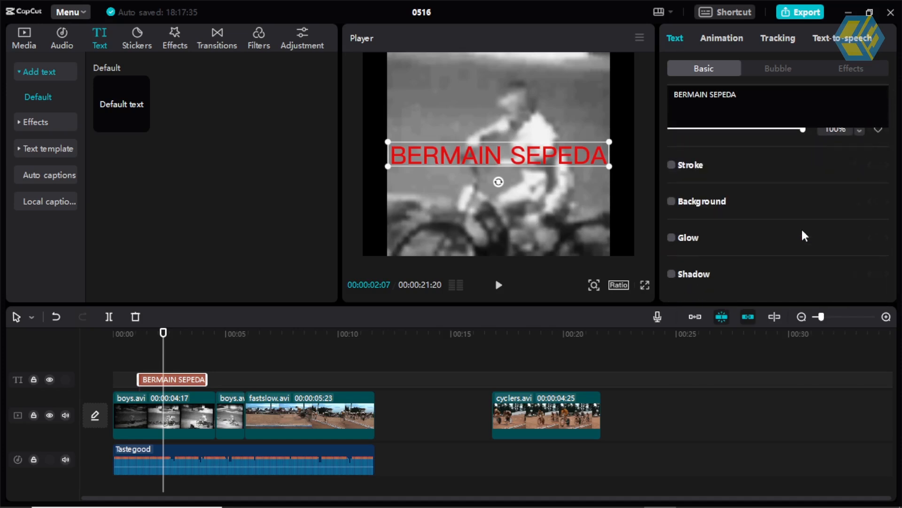
{"action": "scroll", "coordinate": [802, 235], "scroll_direction": "up", "scroll_amount": 4}
{"action": "scroll", "coordinate": [801, 236], "scroll_direction": "up", "scroll_amount": 5}
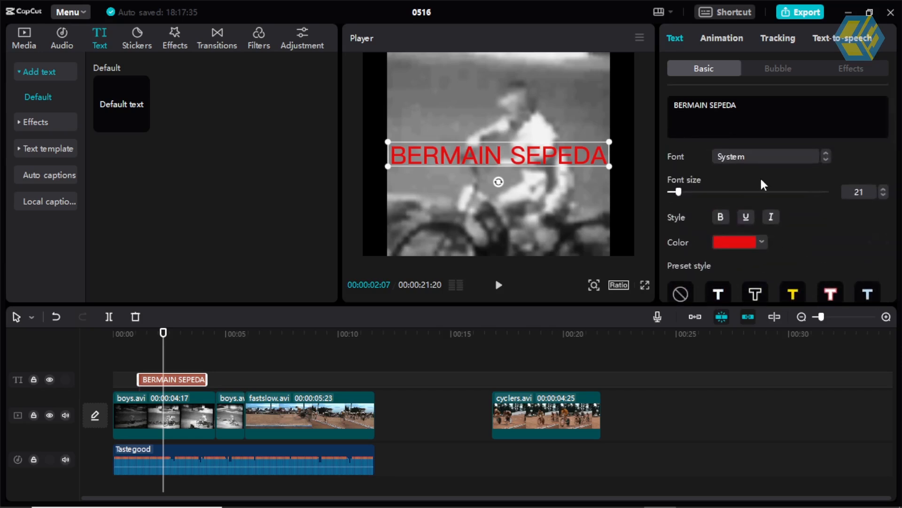
{"action": "left_click", "coordinate": [794, 292]}
{"action": "left_click_drag", "start_coordinate": [551, 155], "coordinate": [550, 240]}
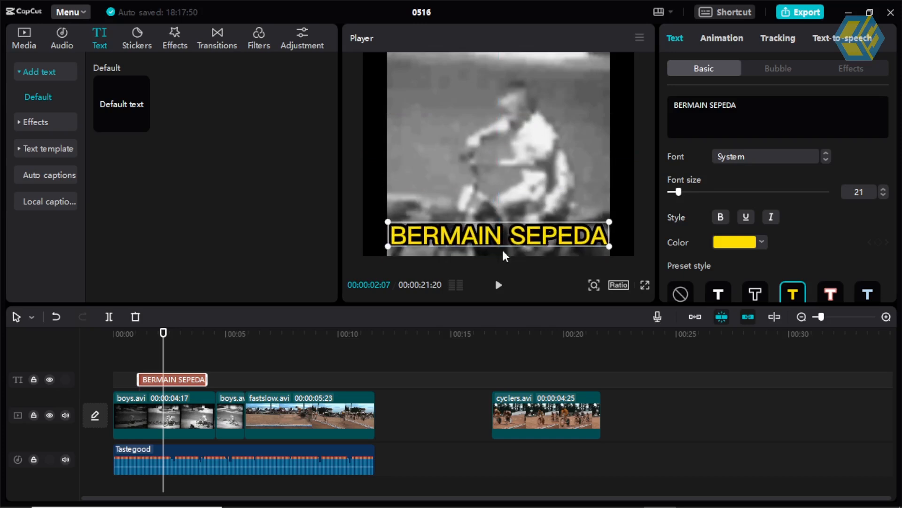
Step: Add a default text clip at 00:00:07:06, above the fastslow.avi clip, and replace its wording with "BALAP SEPEDA"
{"action": "left_click_drag", "start_coordinate": [164, 334], "coordinate": [276, 352]}
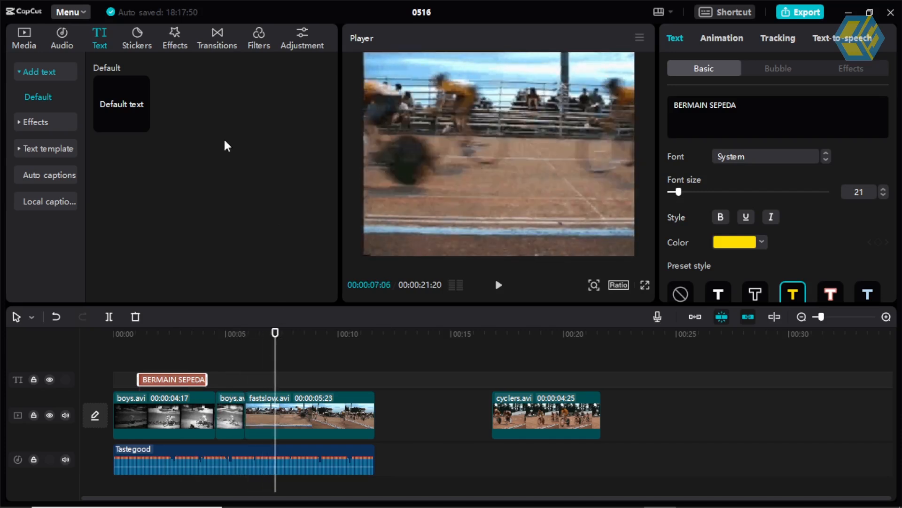
{"action": "left_click", "coordinate": [141, 124]}
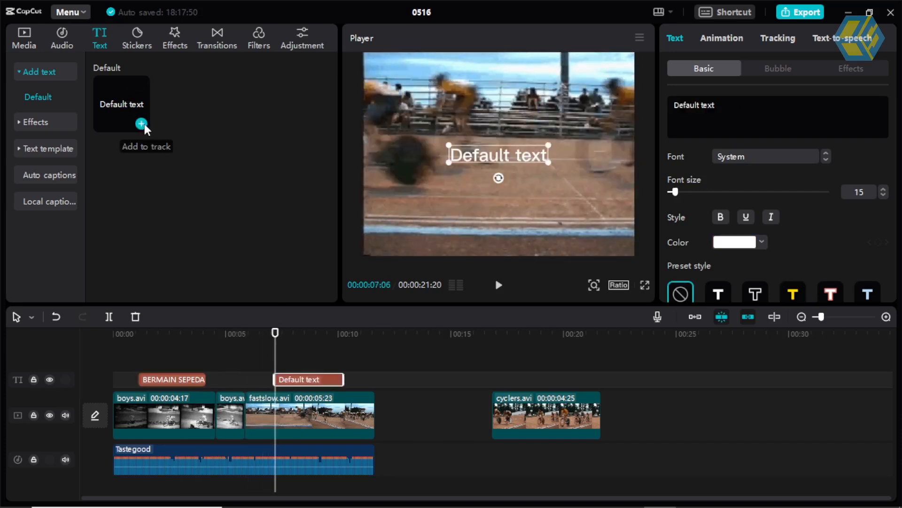
{"action": "left_click_drag", "start_coordinate": [716, 105], "coordinate": [664, 107]}
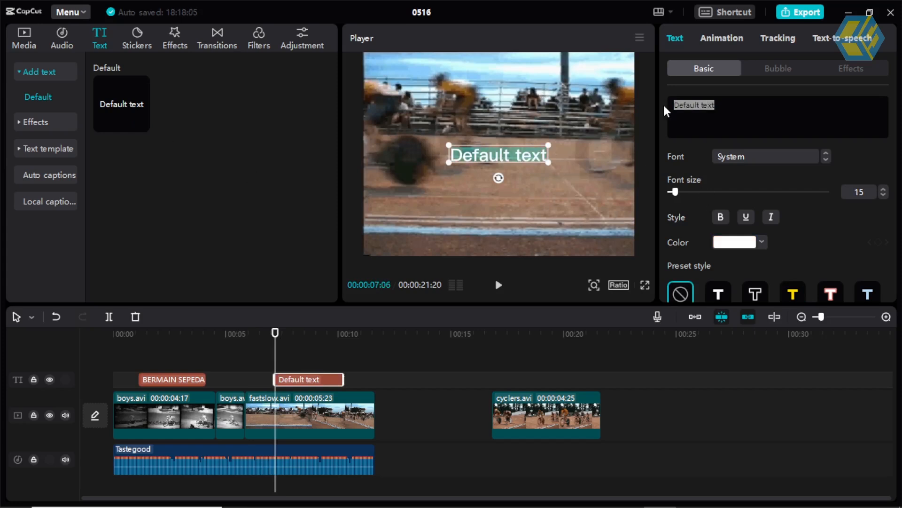
{"action": "type", "text": "BA"}
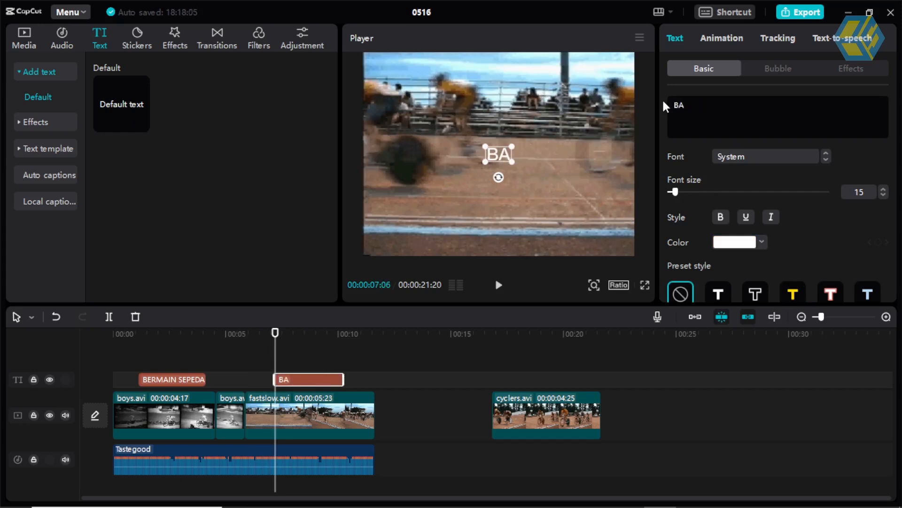
{"action": "type", "text": "LAPN"}
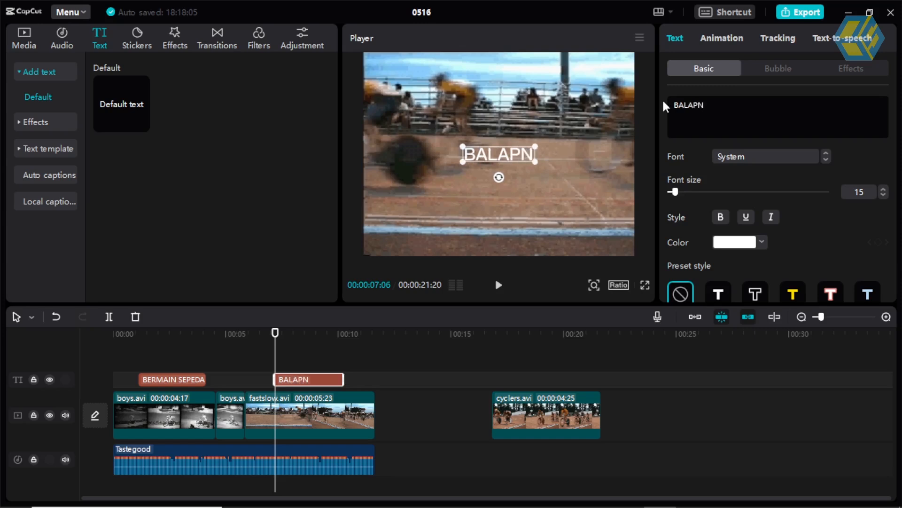
{"action": "key", "text": "BackSpace"}
{"action": "type", "text": "SE"}
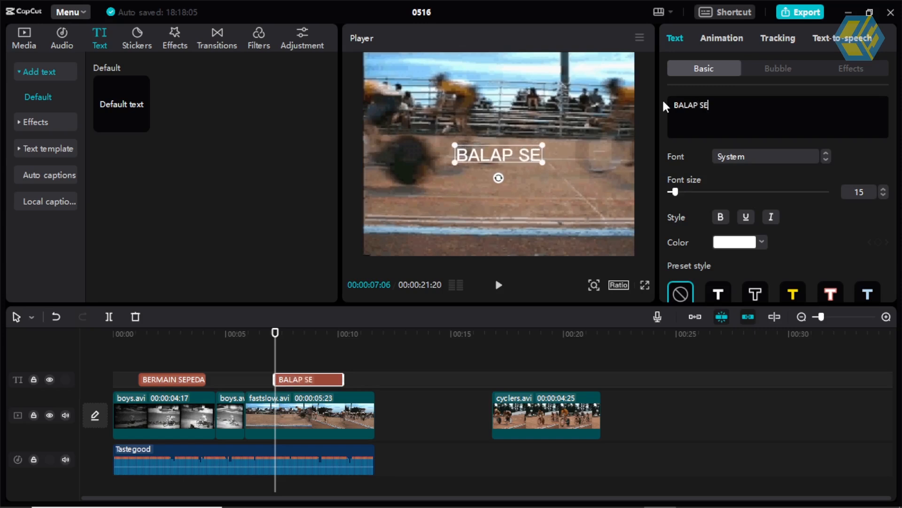
{"action": "type", "text": "PEDA"}
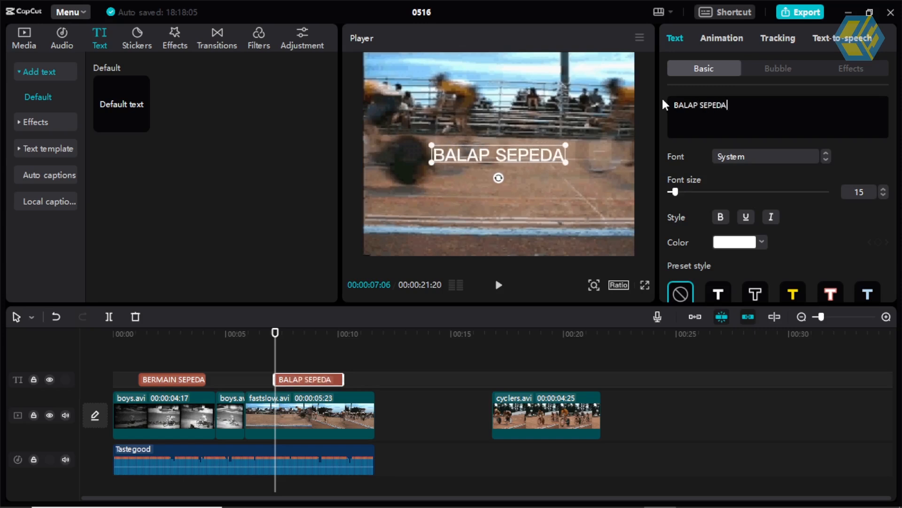
Step: Try several preset styles on the BALAP SEPEDA text and settle on the white style with a red outline
{"action": "scroll", "coordinate": [834, 253], "scroll_direction": "down", "scroll_amount": 5}
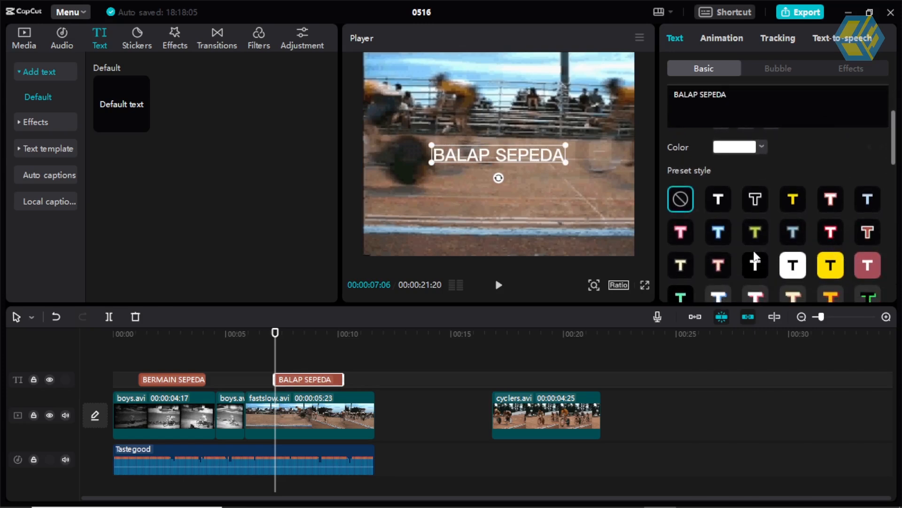
{"action": "left_click", "coordinate": [717, 232]}
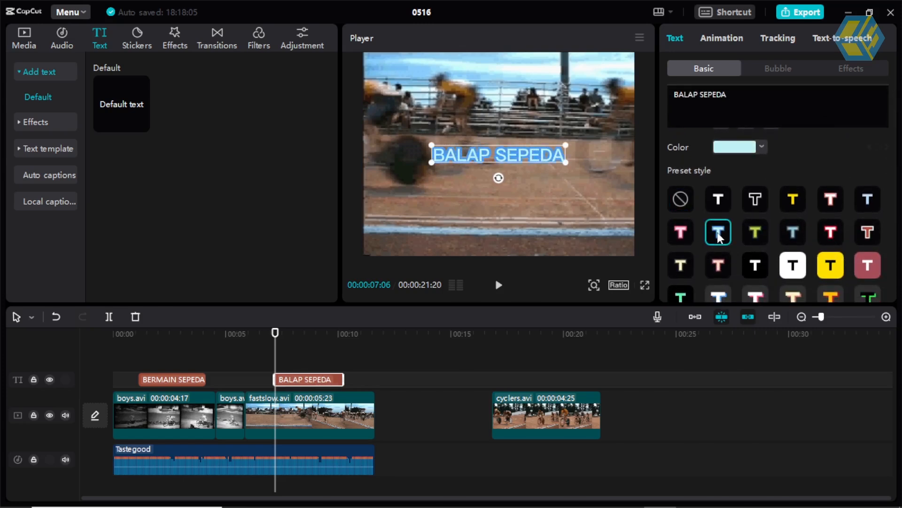
{"action": "left_click", "coordinate": [682, 232]}
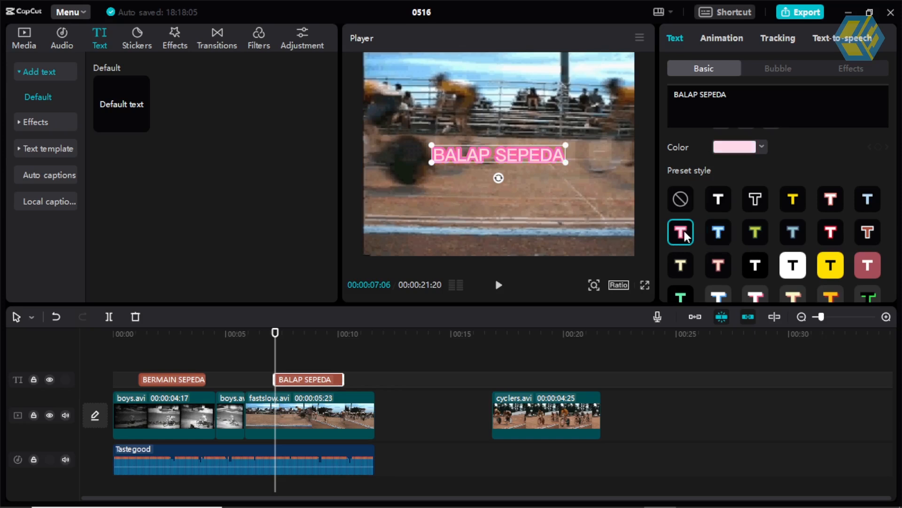
{"action": "left_click", "coordinate": [791, 231]}
{"action": "left_click", "coordinate": [799, 198]}
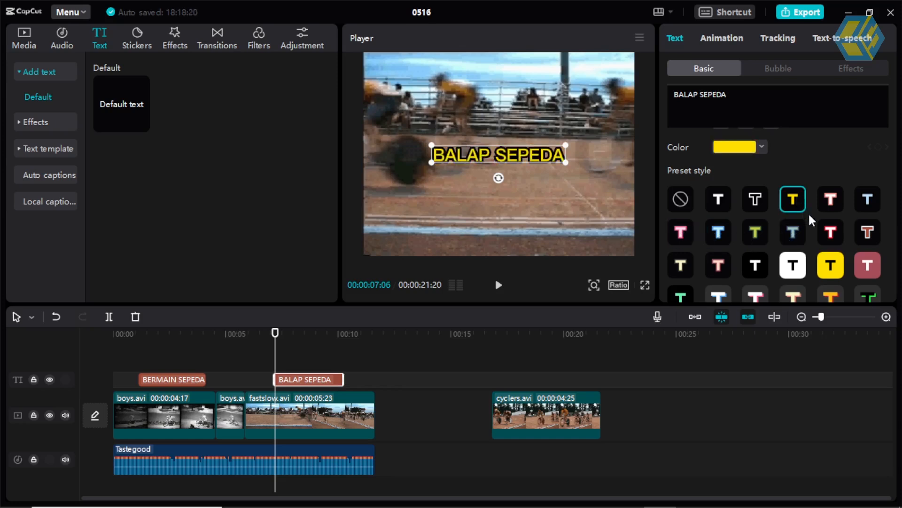
{"action": "left_click", "coordinate": [830, 233]}
Step: Move the BALAP SEPEDA text to the bottom of the video frame and set its font size to 25
{"action": "left_click_drag", "start_coordinate": [543, 157], "coordinate": [537, 231]}
{"action": "scroll", "coordinate": [754, 165], "scroll_direction": "up", "scroll_amount": 2}
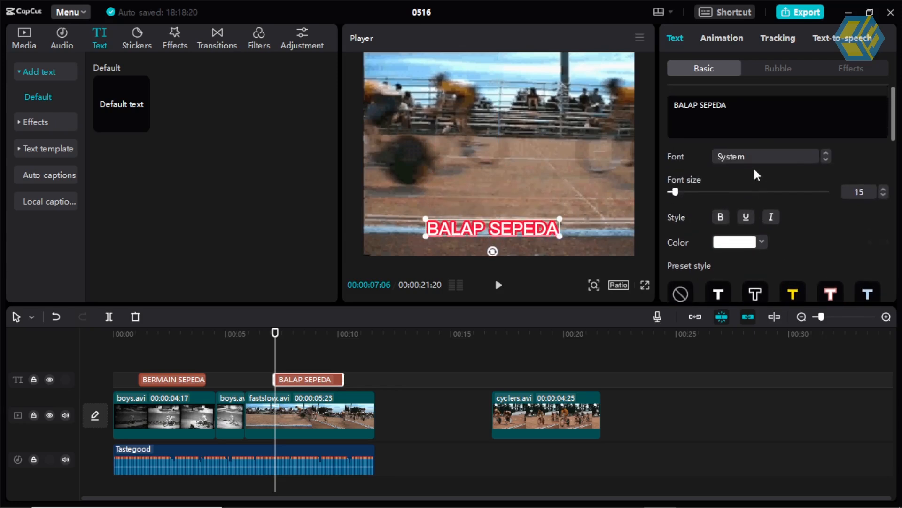
{"action": "mouse_move", "coordinate": [675, 192]}
{"action": "left_mouse_down"}
{"action": "mouse_move", "coordinate": [690, 193]}
{"action": "mouse_move", "coordinate": [680, 195]}
{"action": "left_mouse_up"}
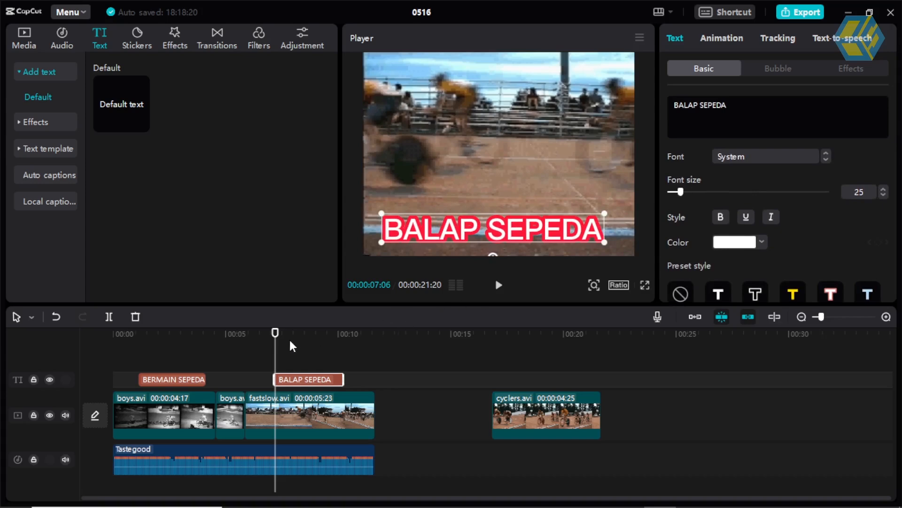
{"action": "left_click", "coordinate": [157, 350]}
{"action": "left_click_drag", "start_coordinate": [157, 350], "coordinate": [306, 349]}
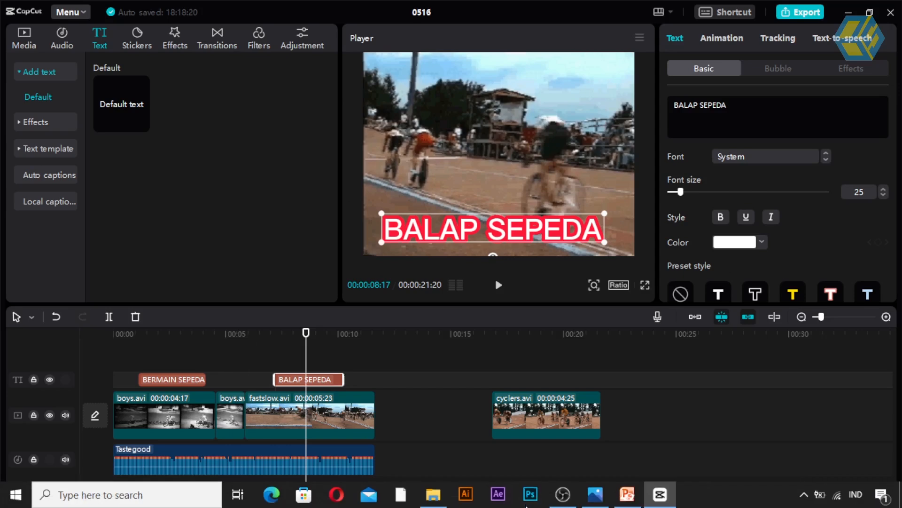
Step: Switch to PowerPoint, highlight TEXT PARAMETER on the BASIC POINT VIDEO EDITING slide, and return to CapCut
{"action": "left_click", "coordinate": [627, 494]}
{"action": "left_click_drag", "start_coordinate": [462, 254], "coordinate": [359, 254]}
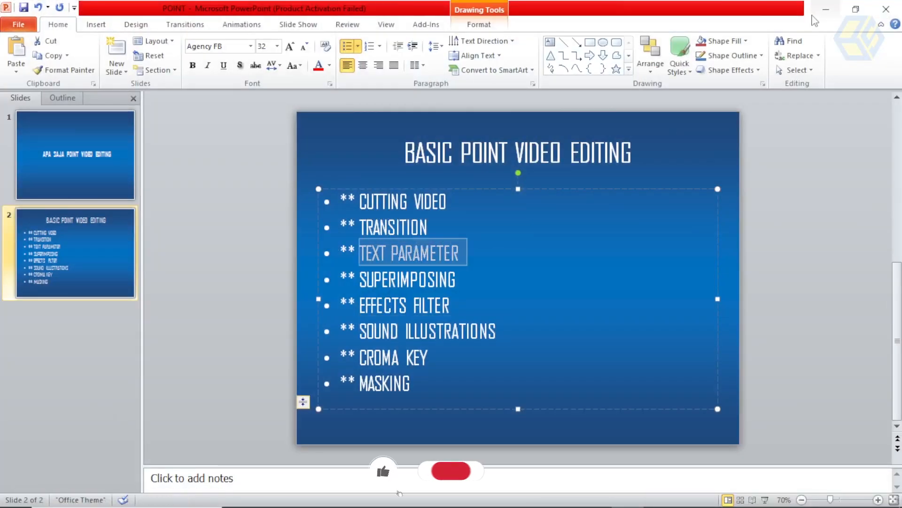
{"action": "left_click", "coordinate": [826, 10]}
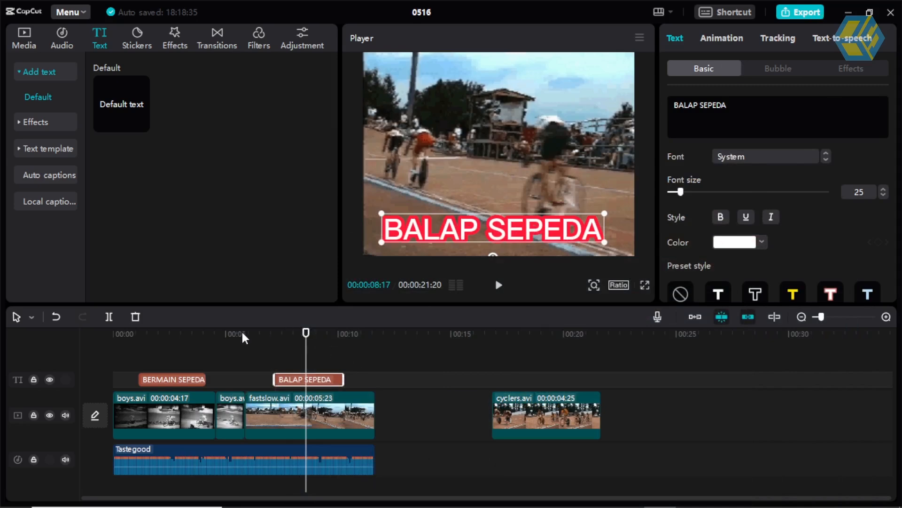
Step: Place the playhead at 00:00:05:09, over the second boys.avi clip, and open the sticker library
{"action": "left_click_drag", "start_coordinate": [244, 333], "coordinate": [232, 337]}
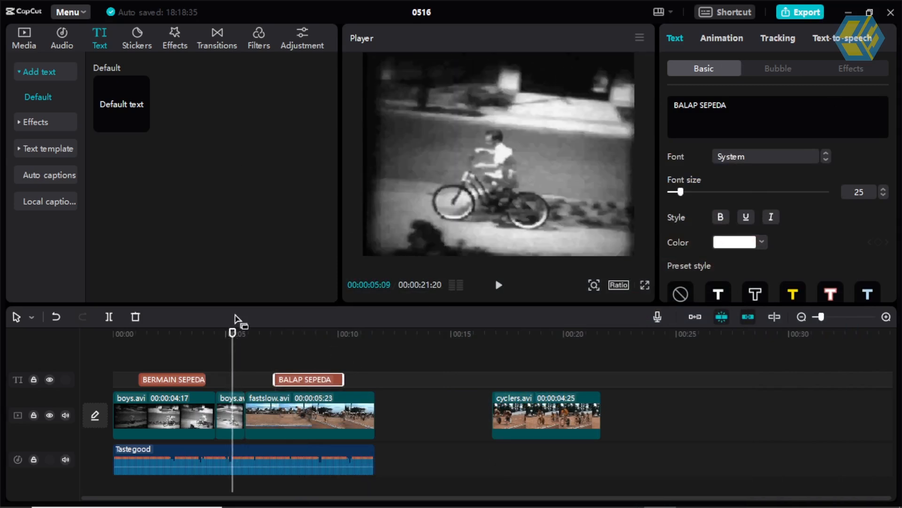
{"action": "left_click", "coordinate": [132, 45]}
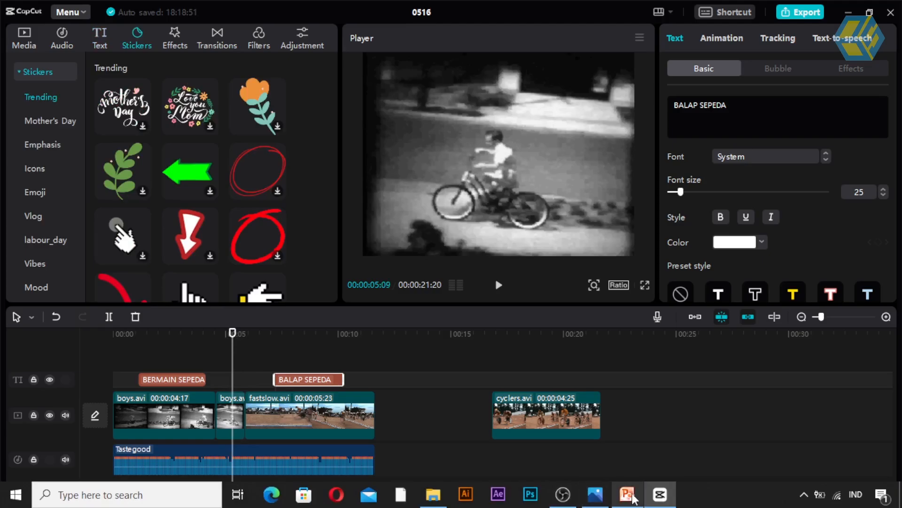
Step: Switch to PowerPoint, highlight SUPERIMPOSING on the BASIC POINT VIDEO EDITING slide, and return to CapCut
{"action": "left_click", "coordinate": [625, 493]}
{"action": "left_click_drag", "start_coordinate": [361, 281], "coordinate": [441, 285]}
{"action": "left_click", "coordinate": [826, 10]}
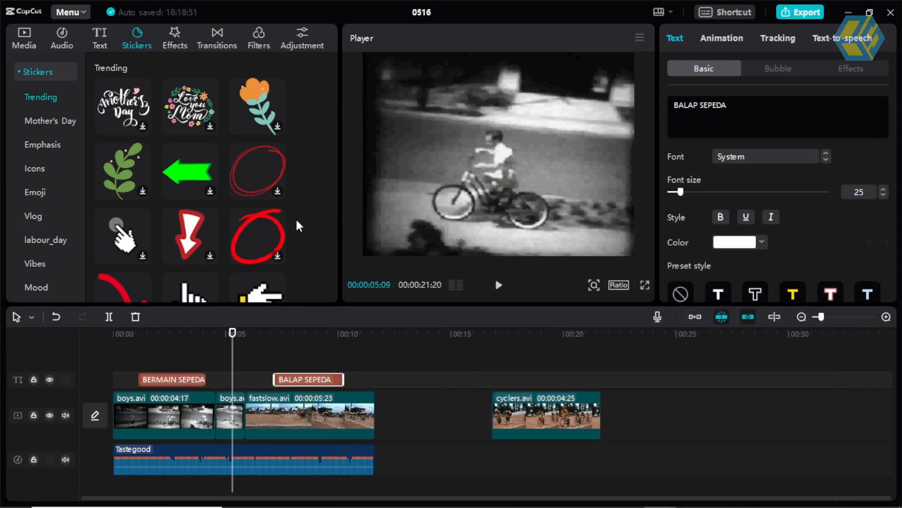
Step: Download and preview the yellow up-arrow sticker from Trending, and enlarge the library and player area
{"action": "scroll", "coordinate": [296, 227], "scroll_direction": "down", "scroll_amount": 5}
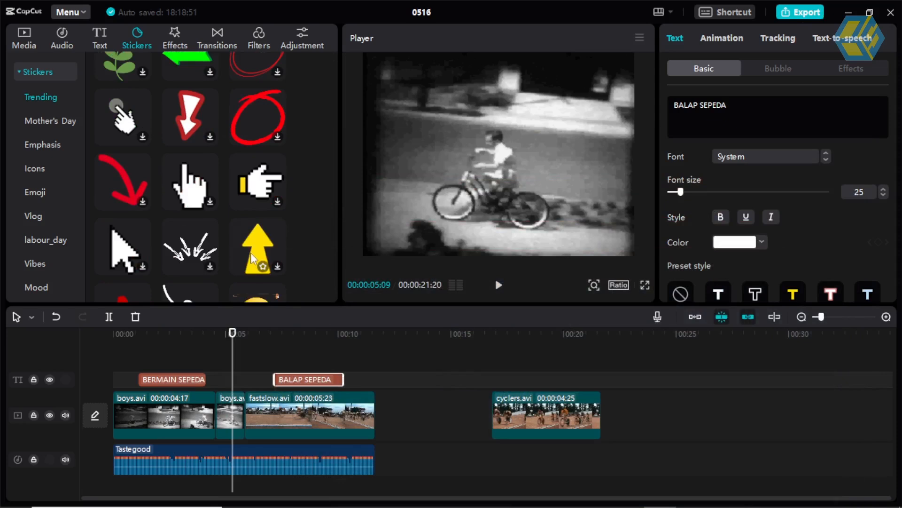
{"action": "left_click", "coordinate": [278, 267]}
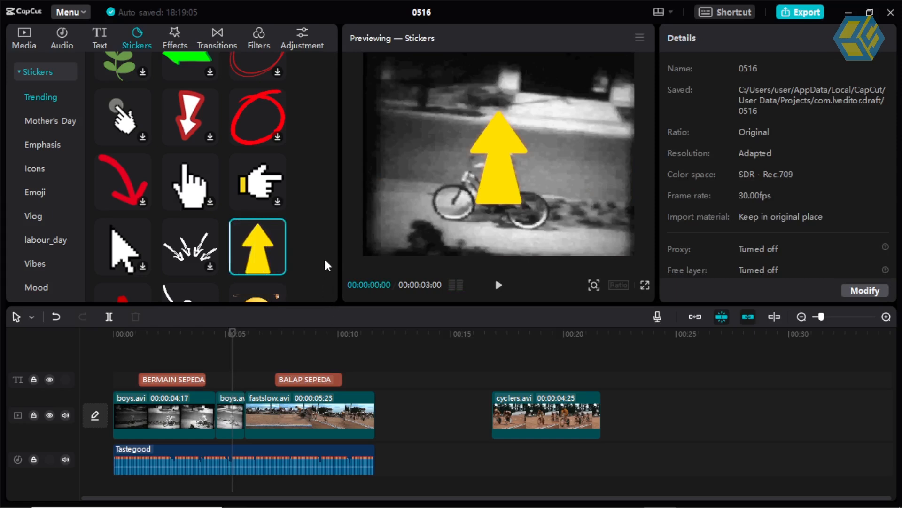
{"action": "left_click_drag", "start_coordinate": [343, 306], "coordinate": [336, 346]}
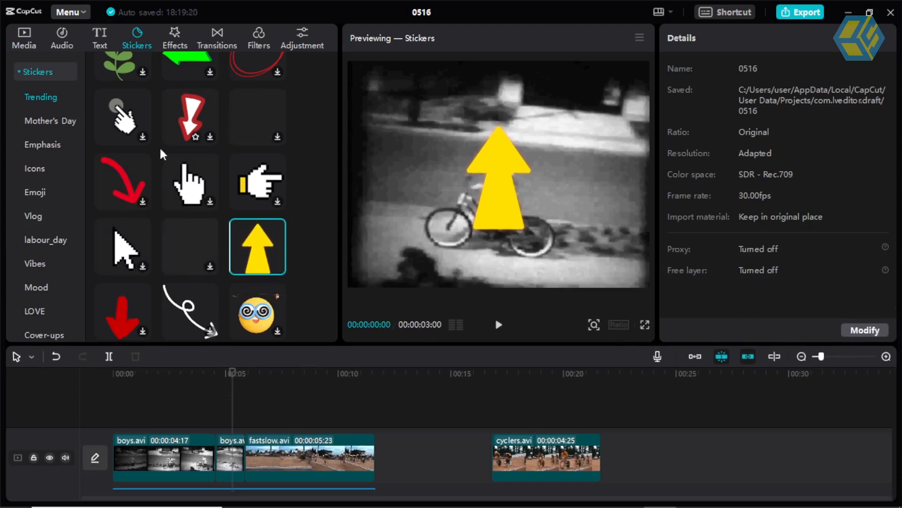
Step: Download the tapping white hand sticker and add it to the timeline at 00:00:05:09
{"action": "left_click", "coordinate": [115, 115]}
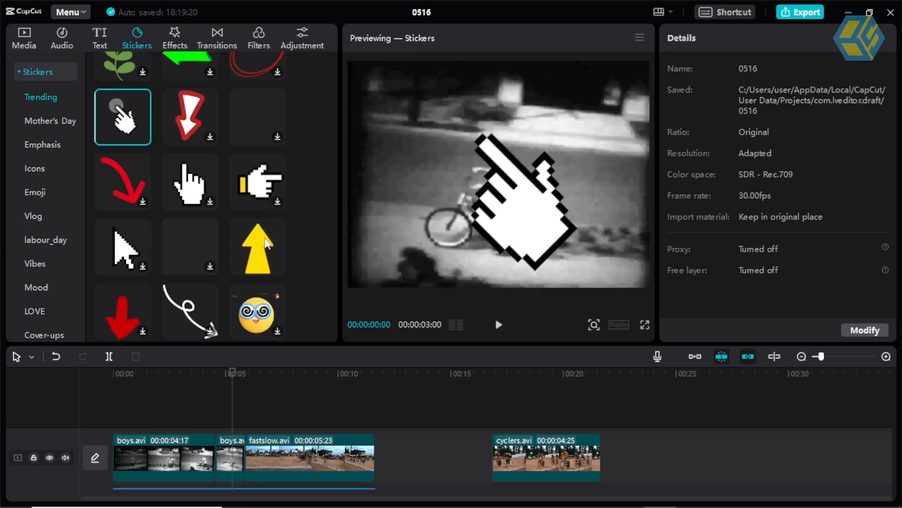
{"action": "mouse_move", "coordinate": [98, 107]}
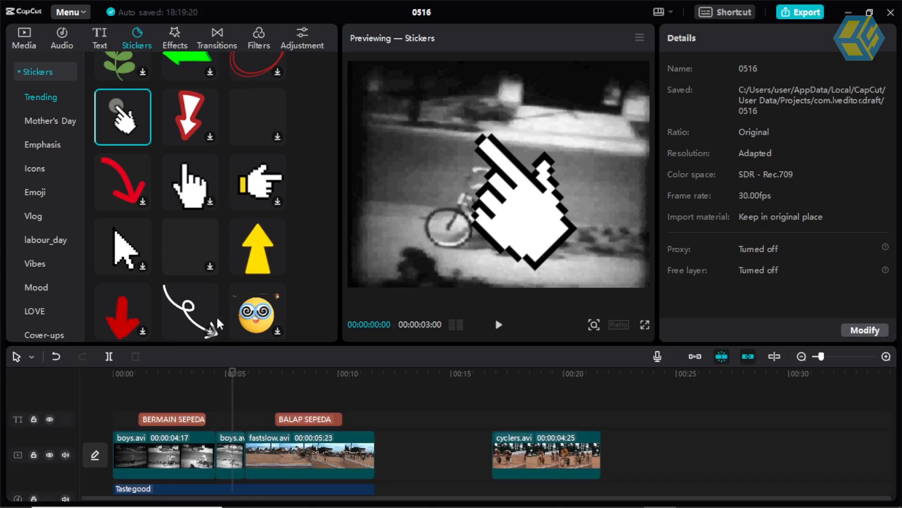
{"action": "mouse_move", "coordinate": [142, 138]}
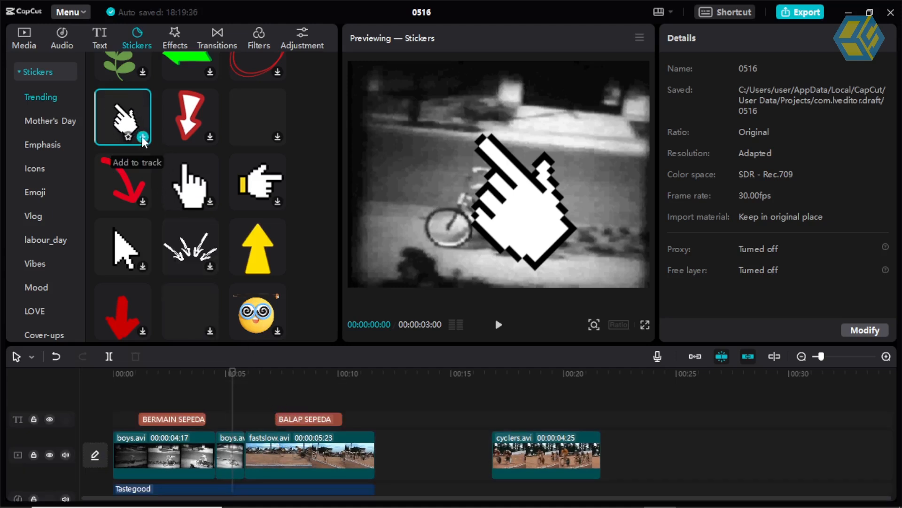
{"action": "left_click", "coordinate": [143, 138]}
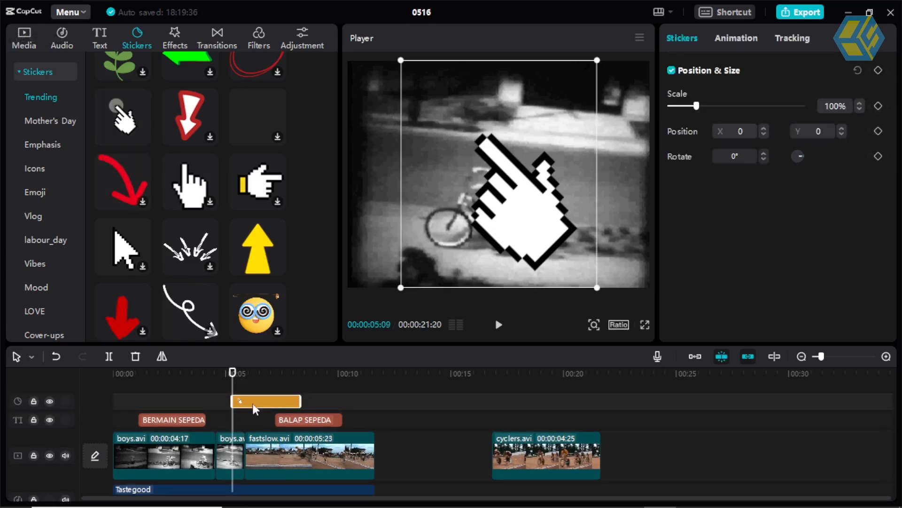
Step: Move the hand sticker clip back to the start of the second boys.avi clip and play that section
{"action": "mouse_move", "coordinate": [258, 407]}
{"action": "left_mouse_down"}
{"action": "mouse_move", "coordinate": [230, 410]}
{"action": "mouse_move", "coordinate": [244, 410]}
{"action": "left_mouse_up"}
{"action": "left_click_drag", "start_coordinate": [232, 373], "coordinate": [174, 382]}
{"action": "key", "text": "space"}
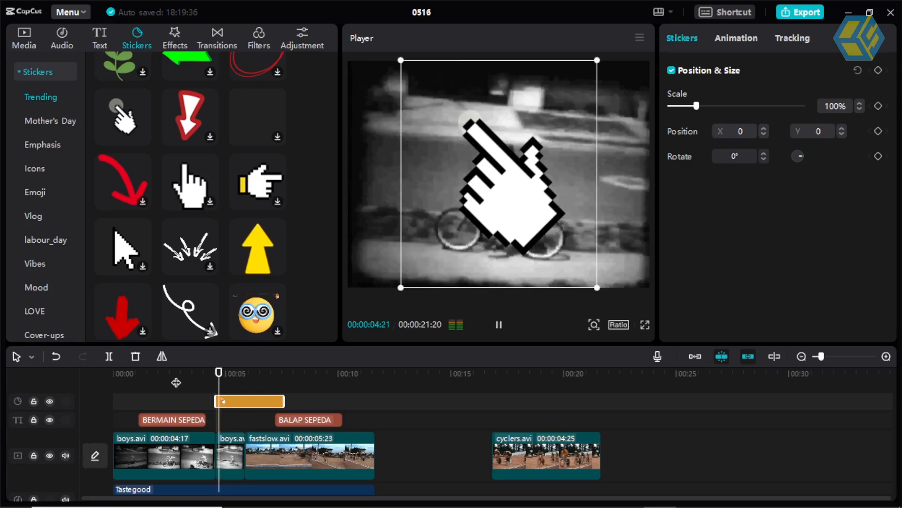
{"action": "key", "text": "space"}
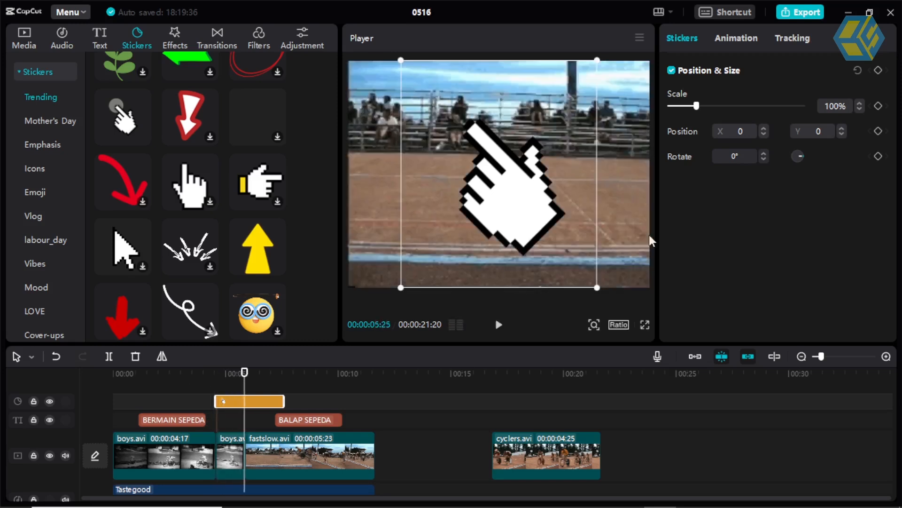
Step: Scale the hand sticker to 53% and move it to the bottom centre of the frame at X 0, Y -848
{"action": "mouse_move", "coordinate": [147, 103]}
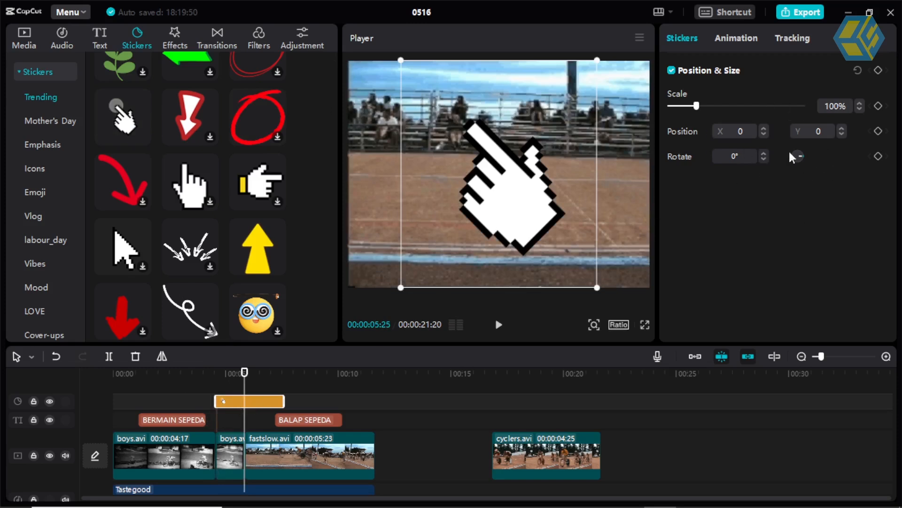
{"action": "left_click_drag", "start_coordinate": [696, 106], "coordinate": [685, 108]}
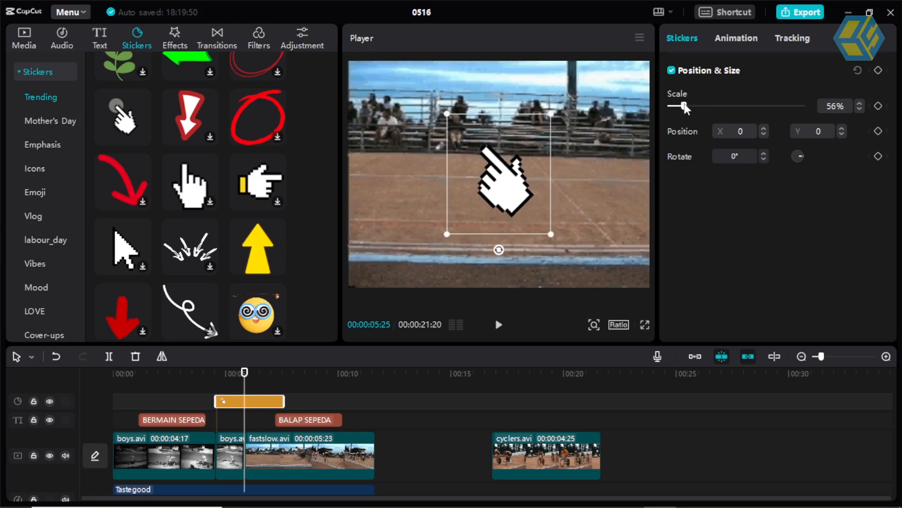
{"action": "left_click_drag", "start_coordinate": [515, 189], "coordinate": [510, 258]}
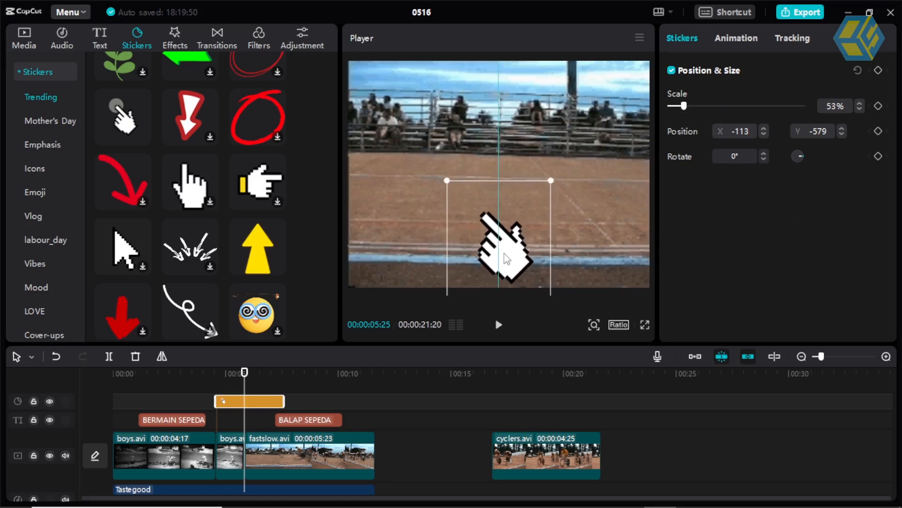
Step: Play the timeline from before the hand sticker into the BALAP SEPEDA title to check the sticker's size and position
{"action": "left_click_drag", "start_coordinate": [244, 375], "coordinate": [183, 373]}
{"action": "key", "text": "space"}
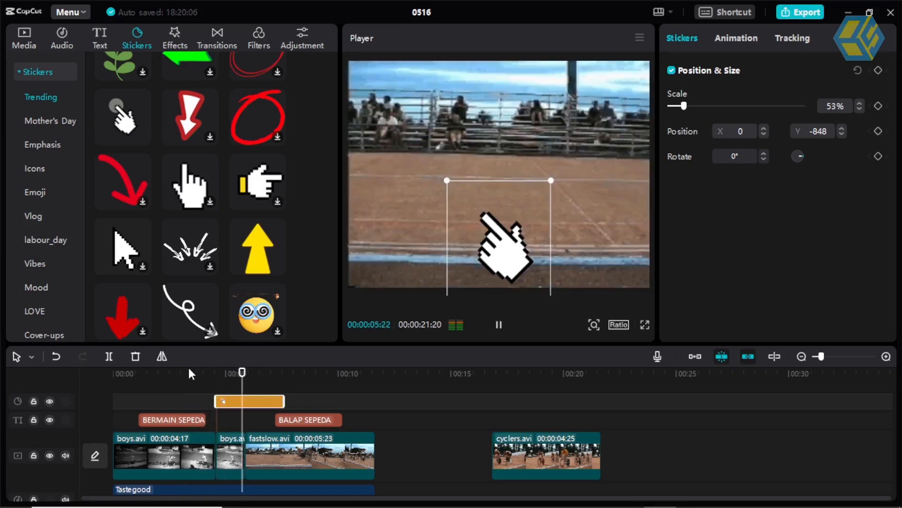
{"action": "key", "text": "space"}
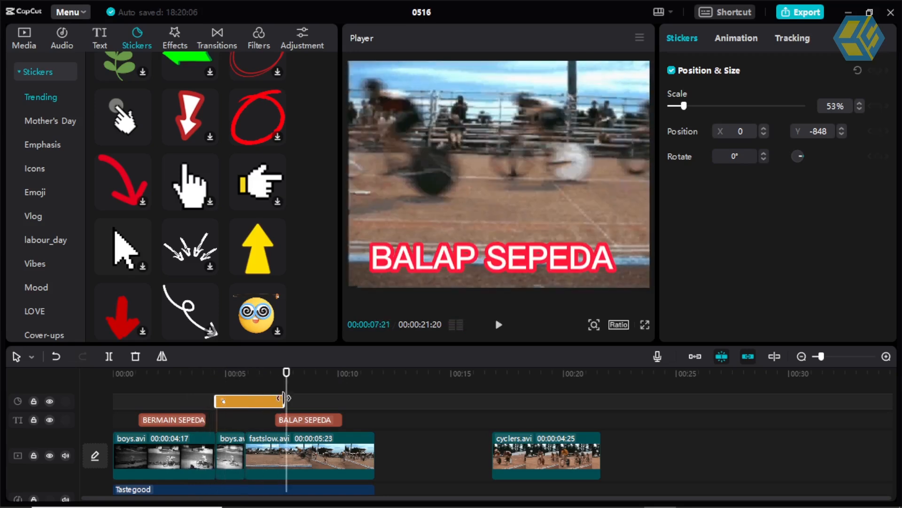
Step: Trim the end of the hand sticker clip to the end of the second boys.avi clip and play the section
{"action": "left_click_drag", "start_coordinate": [284, 400], "coordinate": [246, 401]}
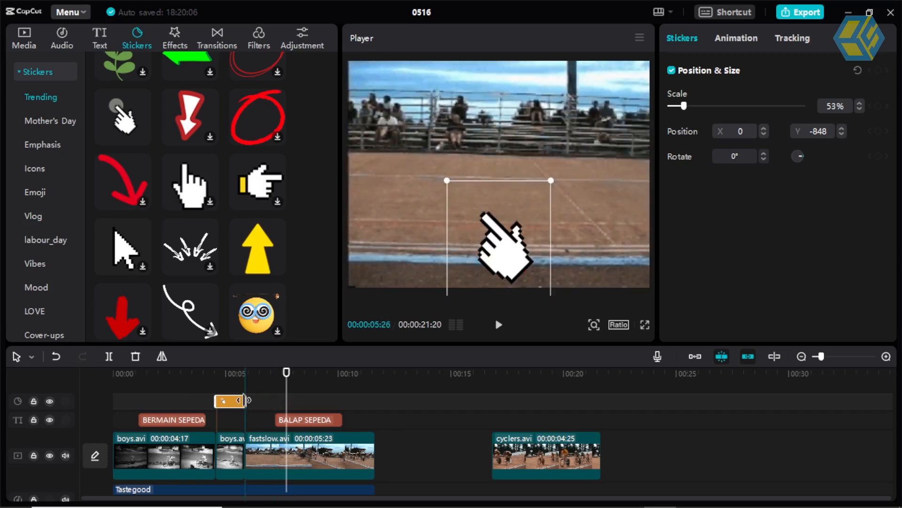
{"action": "left_click", "coordinate": [207, 380]}
{"action": "key", "text": "space"}
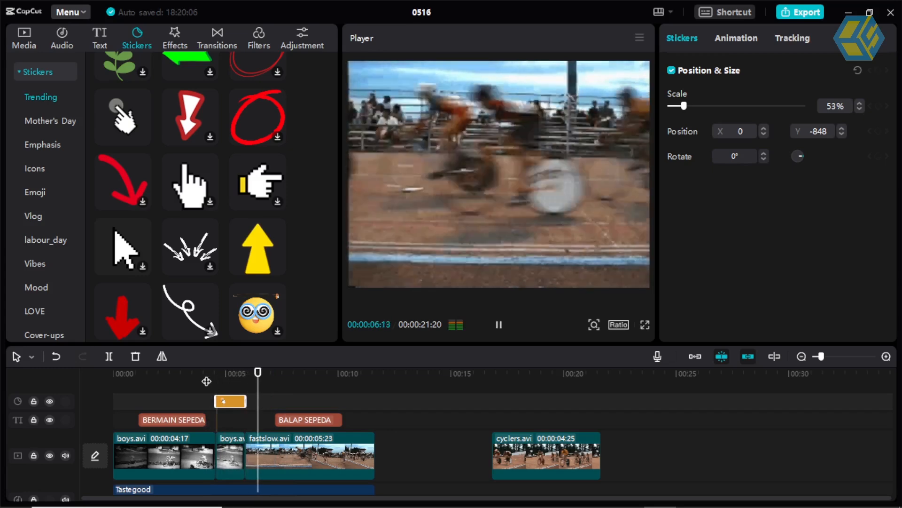
Step: Stop playback and add the Rainbow Lightning effect at 00:00:07:19, over the fastslow.avi clip
{"action": "key", "text": "space"}
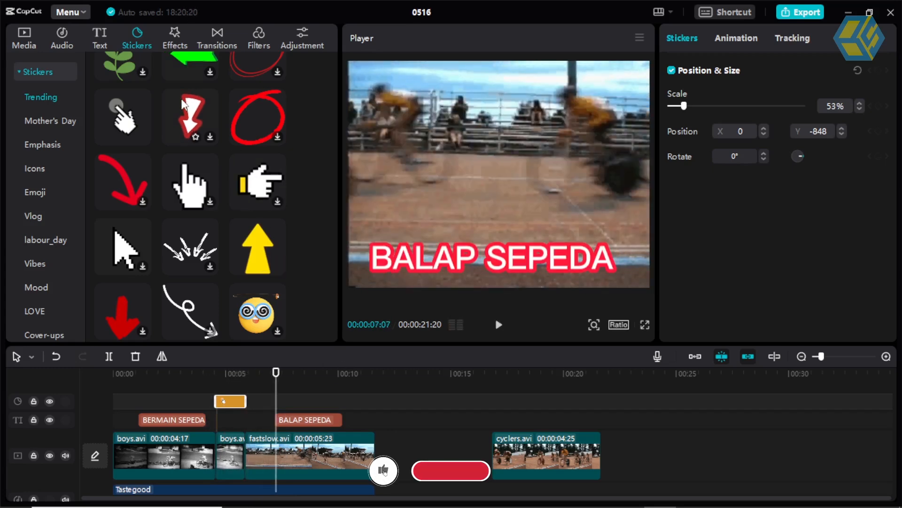
{"action": "left_click", "coordinate": [175, 46]}
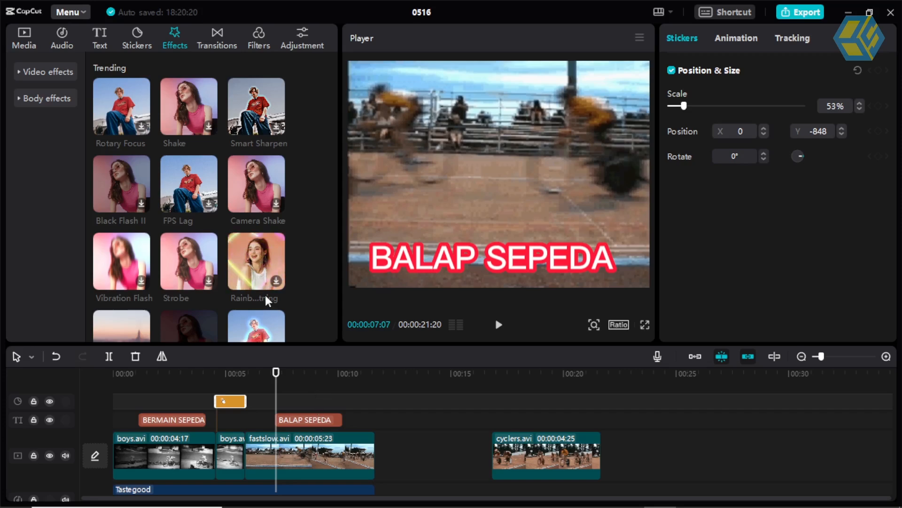
{"action": "key", "text": "Left"}
{"action": "left_click_drag", "start_coordinate": [288, 372], "coordinate": [286, 372]}
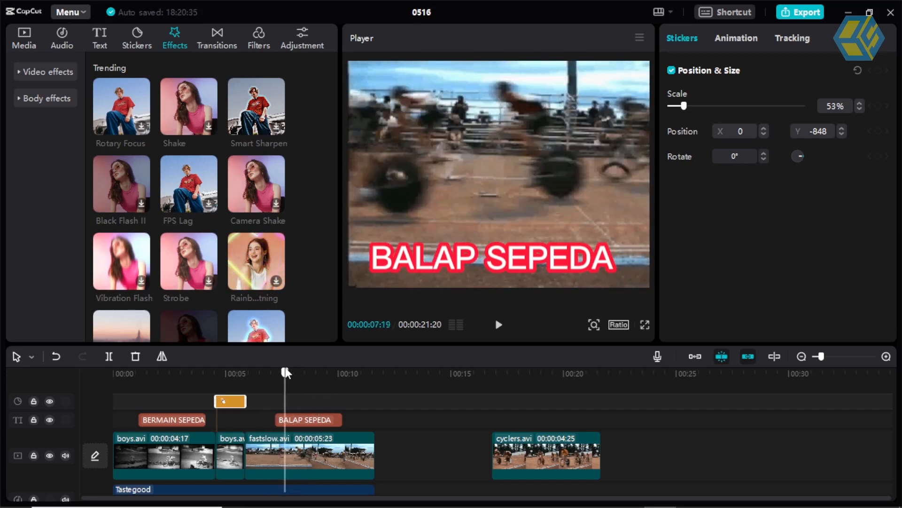
{"action": "left_click", "coordinate": [253, 248]}
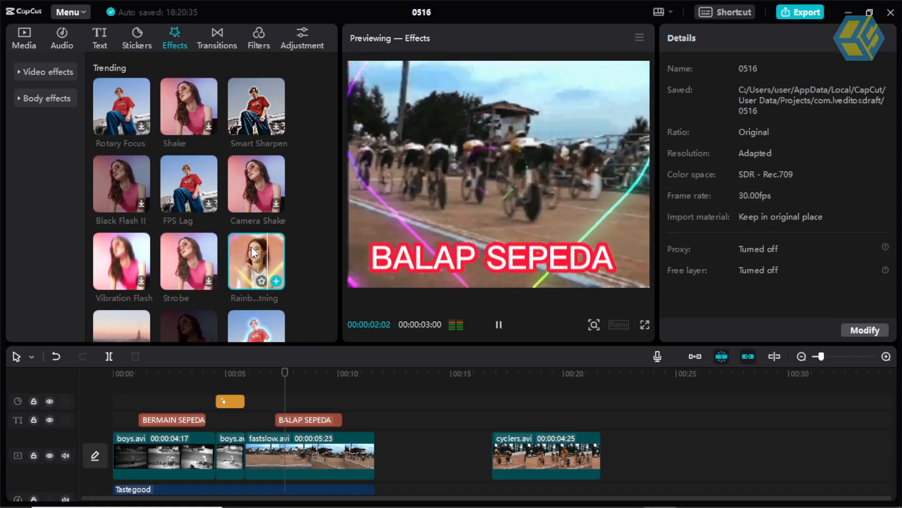
{"action": "left_click", "coordinate": [277, 281]}
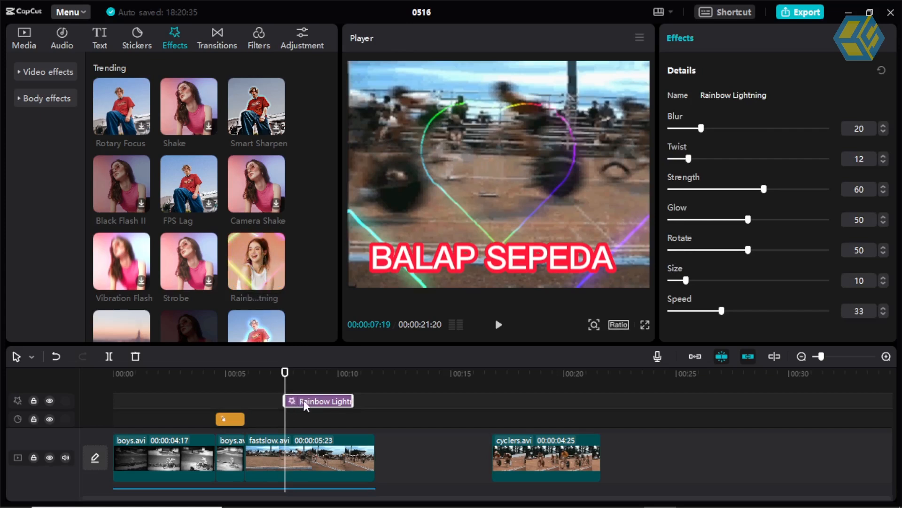
Step: Stretch the Rainbow Lightning effect over the whole fastslow.avi clip and play that section
{"action": "left_click_drag", "start_coordinate": [328, 343], "coordinate": [328, 315]}
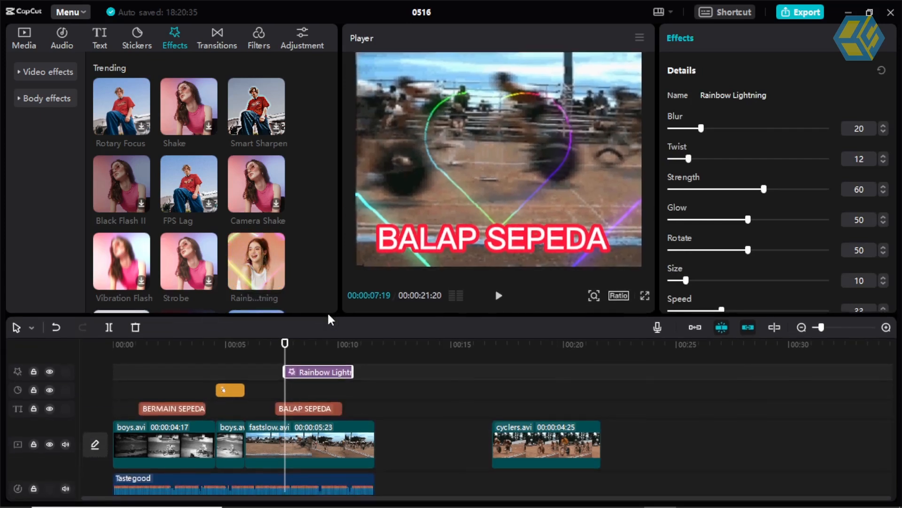
{"action": "left_click_drag", "start_coordinate": [310, 374], "coordinate": [373, 376]}
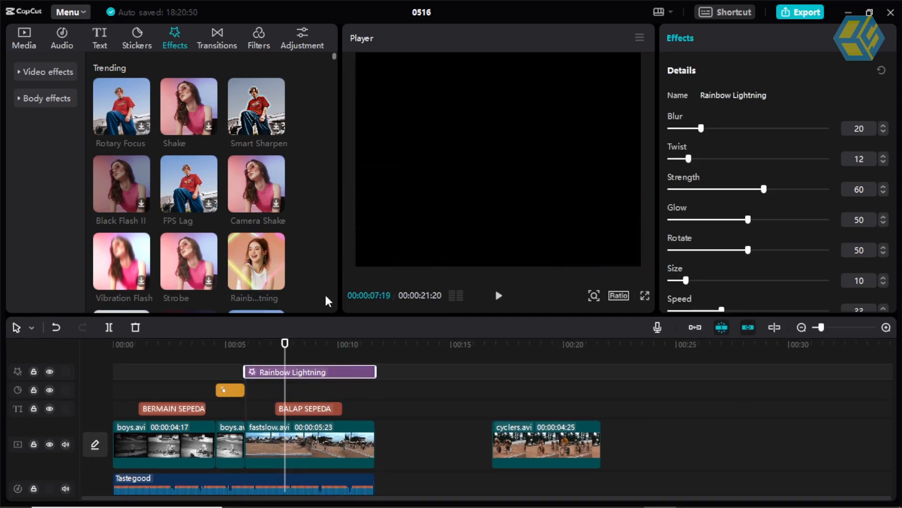
{"action": "left_click_drag", "start_coordinate": [285, 341], "coordinate": [252, 345]}
{"action": "key", "text": "space"}
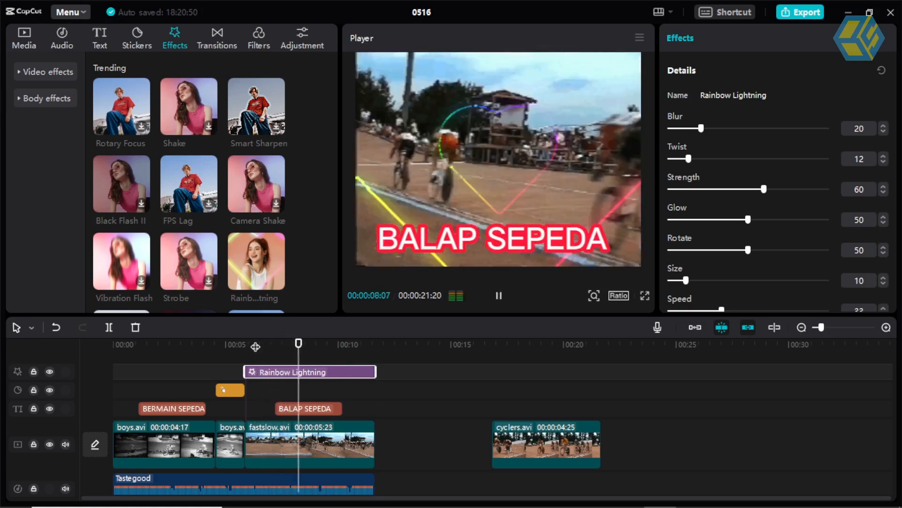
{"action": "key", "text": "space"}
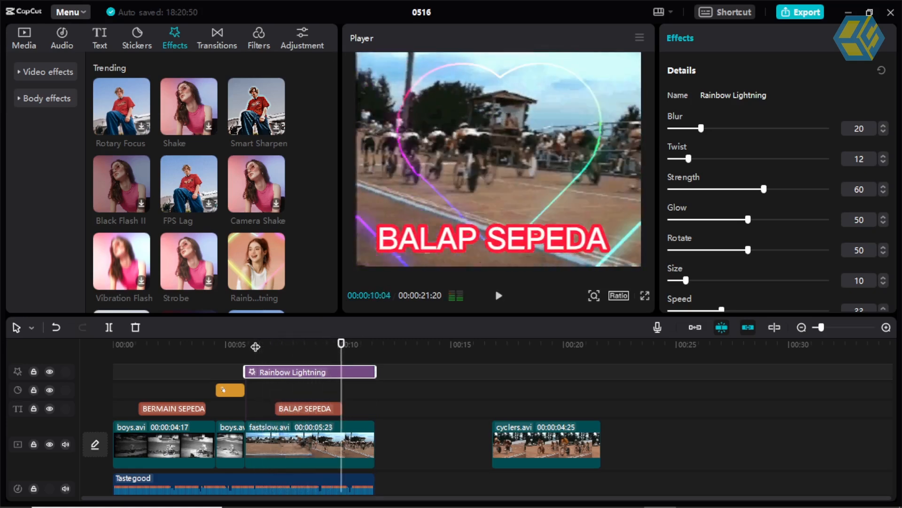
Step: Add the CW Swirl transition at the cut between the second boys.avi clip and fastslow.avi
{"action": "left_click", "coordinate": [216, 47]}
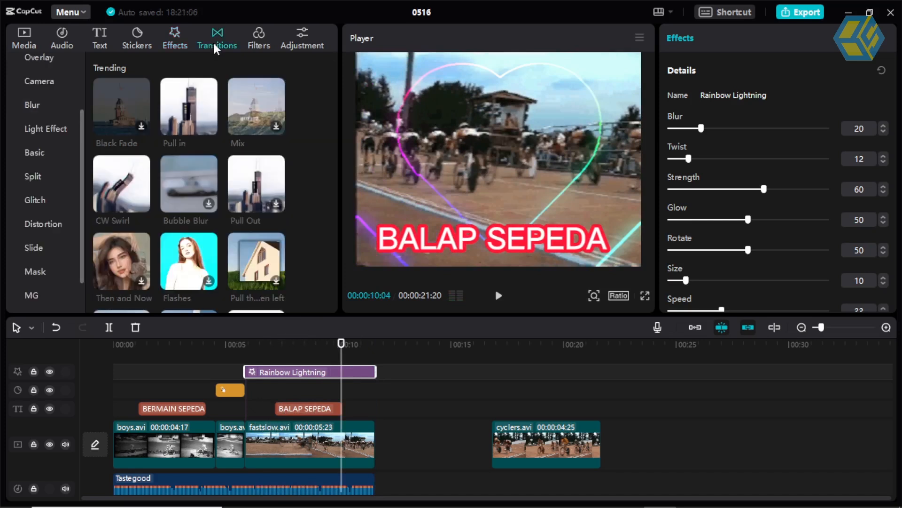
{"action": "mouse_move", "coordinate": [117, 200]}
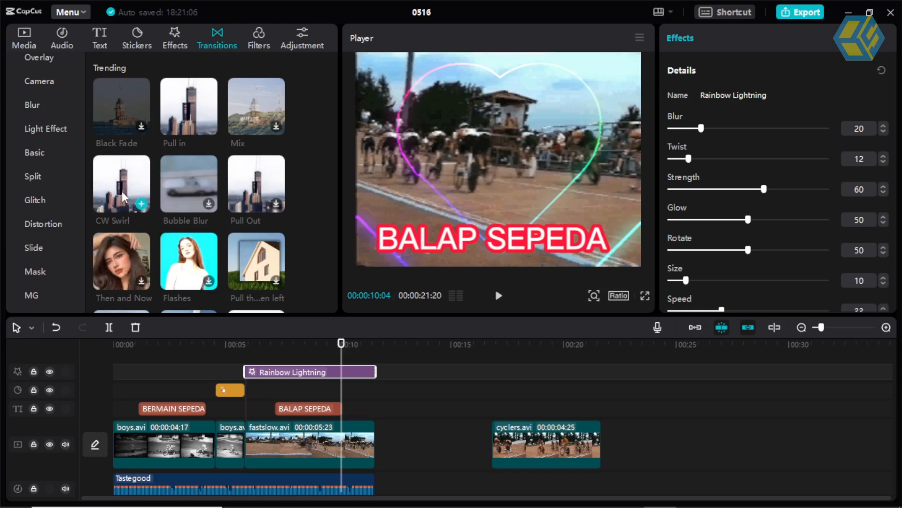
{"action": "mouse_move", "coordinate": [245, 347]}
{"action": "left_mouse_down"}
{"action": "mouse_move", "coordinate": [255, 347]}
{"action": "mouse_move", "coordinate": [245, 352]}
{"action": "left_mouse_up"}
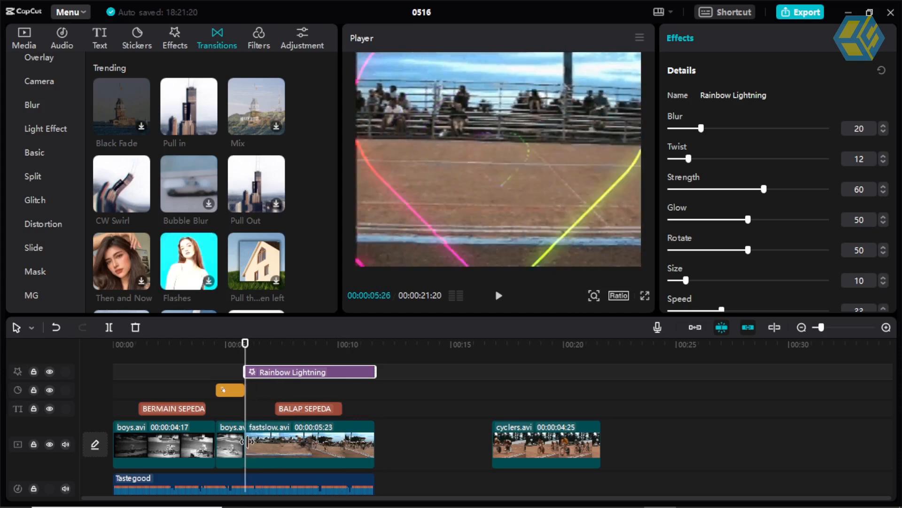
{"action": "left_click", "coordinate": [126, 198]}
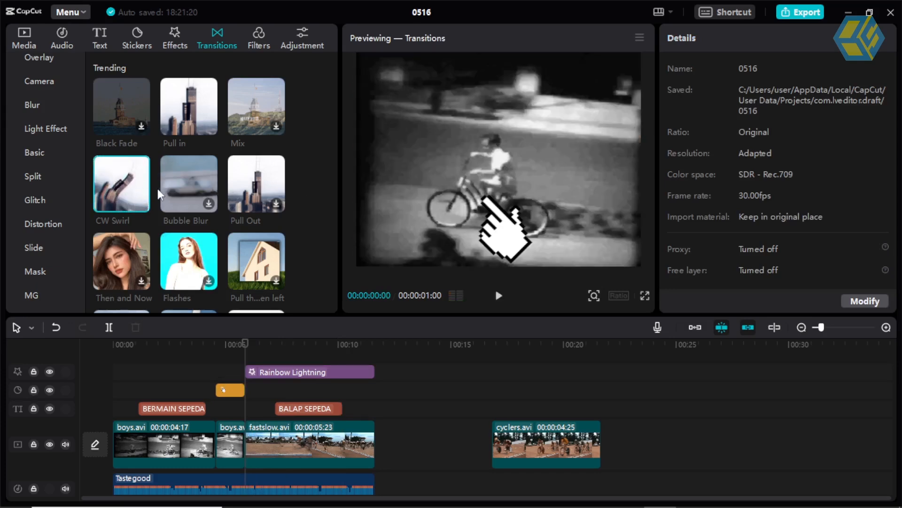
{"action": "left_click", "coordinate": [121, 182]}
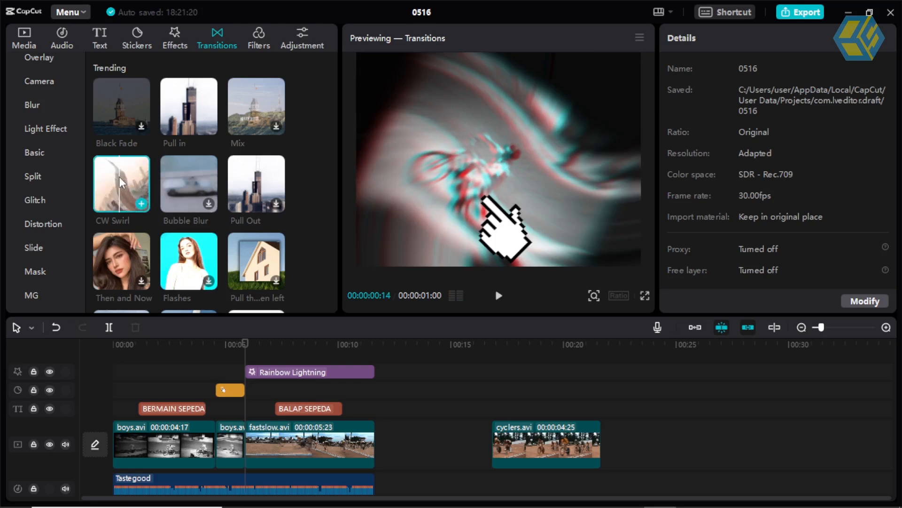
{"action": "left_click", "coordinate": [141, 204]}
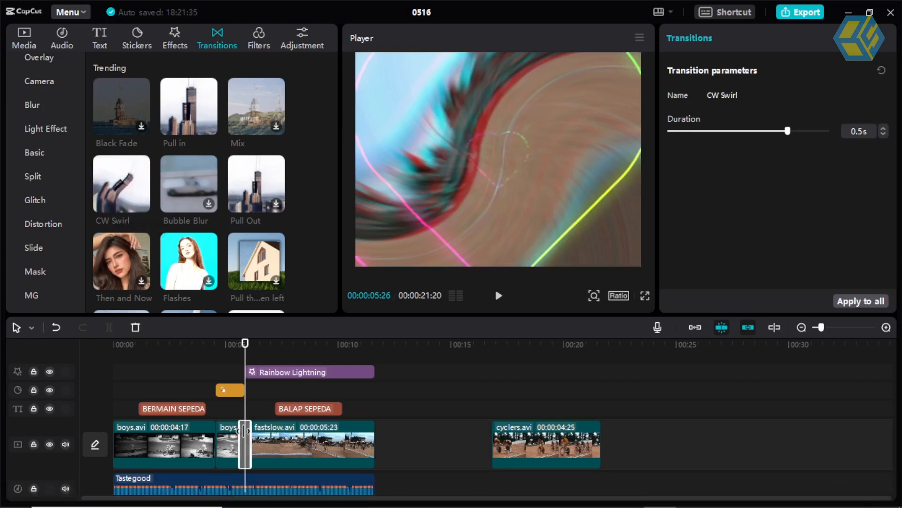
Step: Try the Flashes transition at the cut between the two boys.avi clips and delete it
{"action": "left_click_drag", "start_coordinate": [820, 328], "coordinate": [832, 329]}
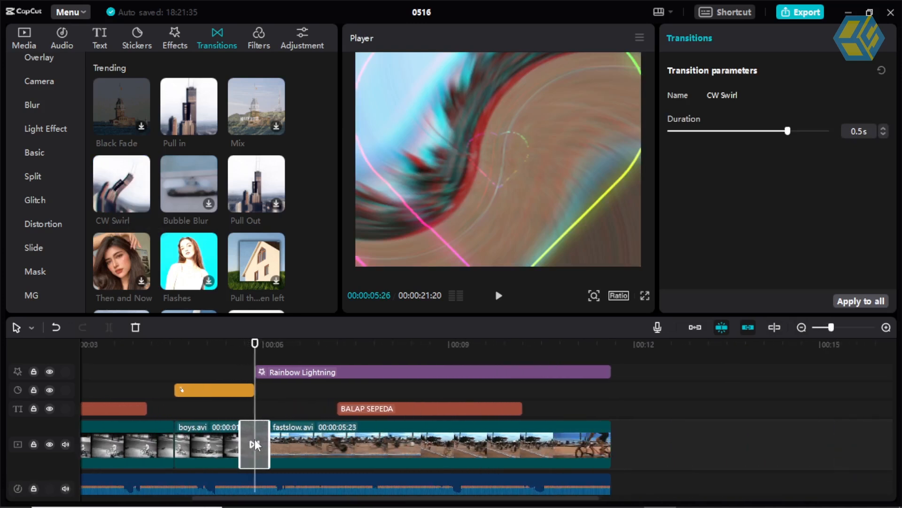
{"action": "left_click", "coordinate": [176, 350]}
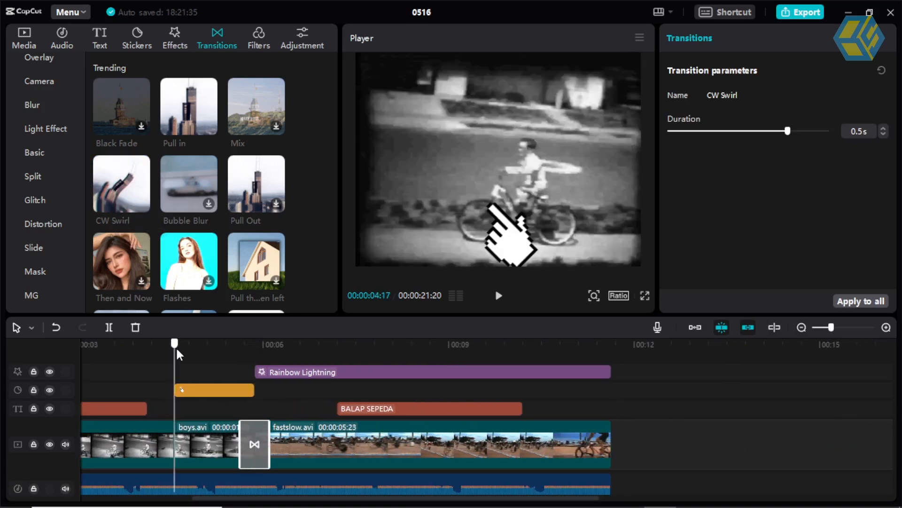
{"action": "left_click", "coordinate": [188, 258]}
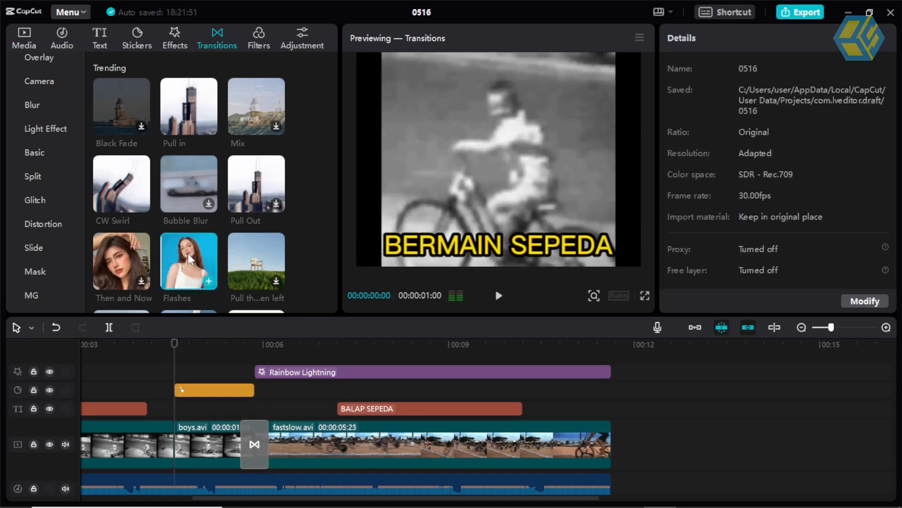
{"action": "left_click", "coordinate": [208, 280]}
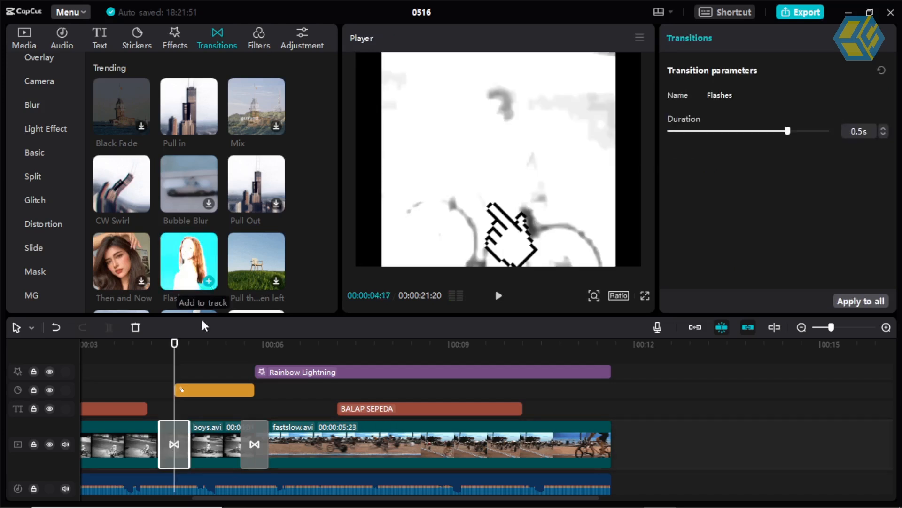
{"action": "left_click_drag", "start_coordinate": [174, 344], "coordinate": [135, 344]}
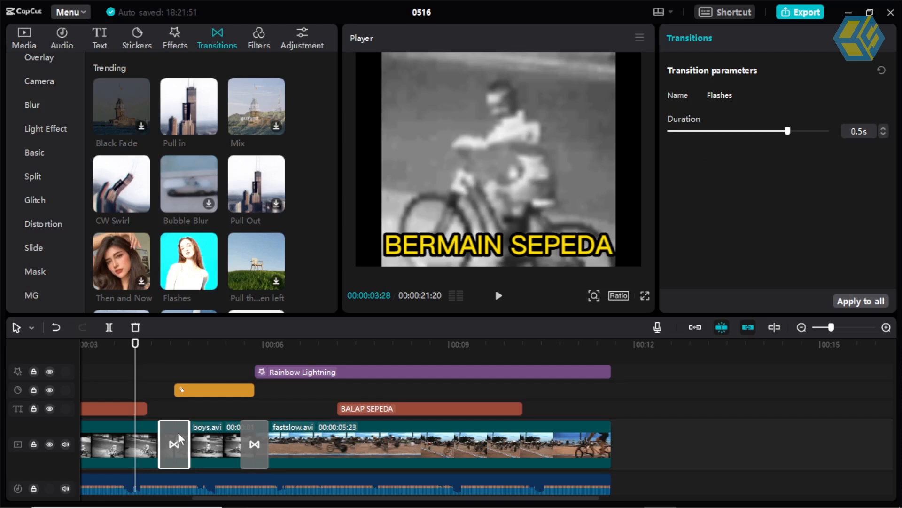
{"action": "key", "text": "Delete"}
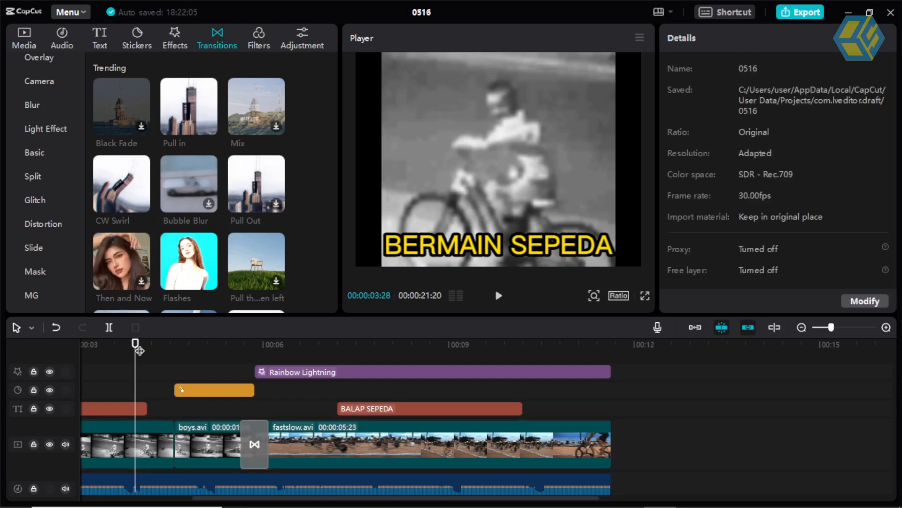
Step: Add the Then and Now transition between the two boys.avi clips and scrub through both transitions
{"action": "left_click_drag", "start_coordinate": [148, 348], "coordinate": [175, 353]}
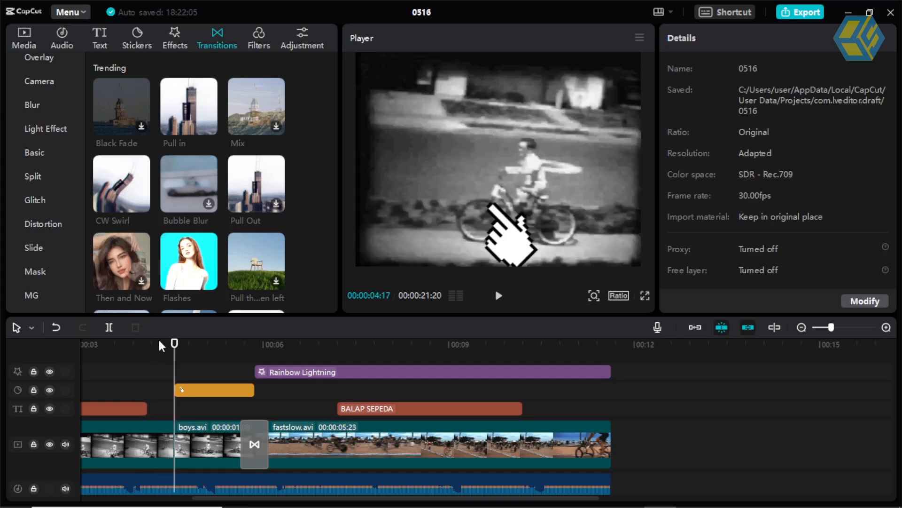
{"action": "left_click", "coordinate": [142, 285]}
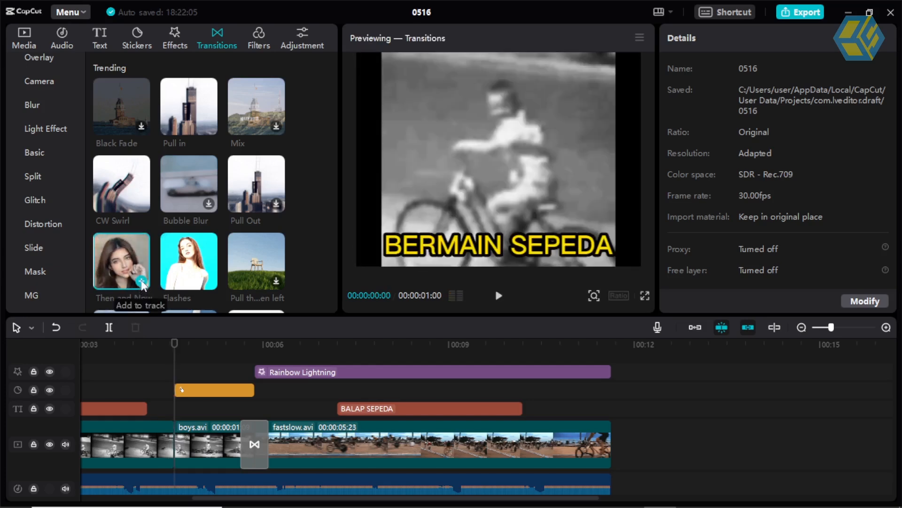
{"action": "left_click", "coordinate": [142, 282]}
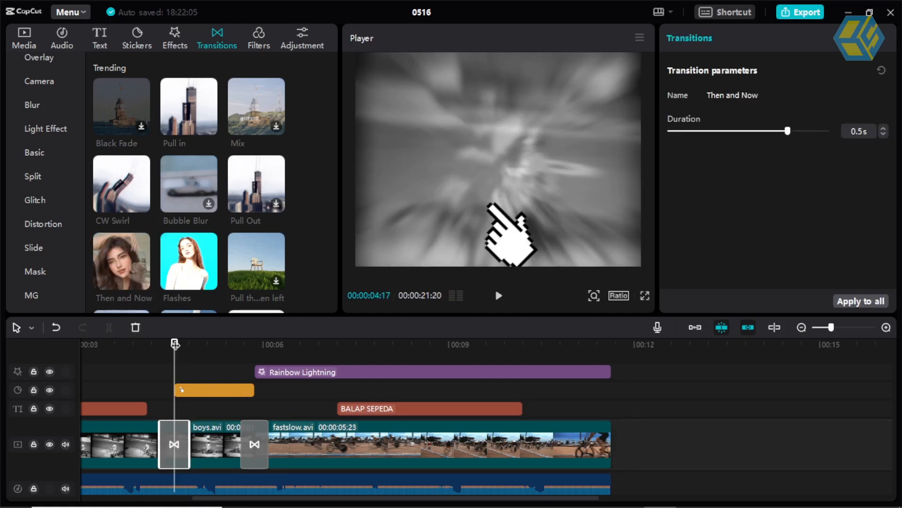
{"action": "left_click_drag", "start_coordinate": [174, 352], "coordinate": [397, 376]}
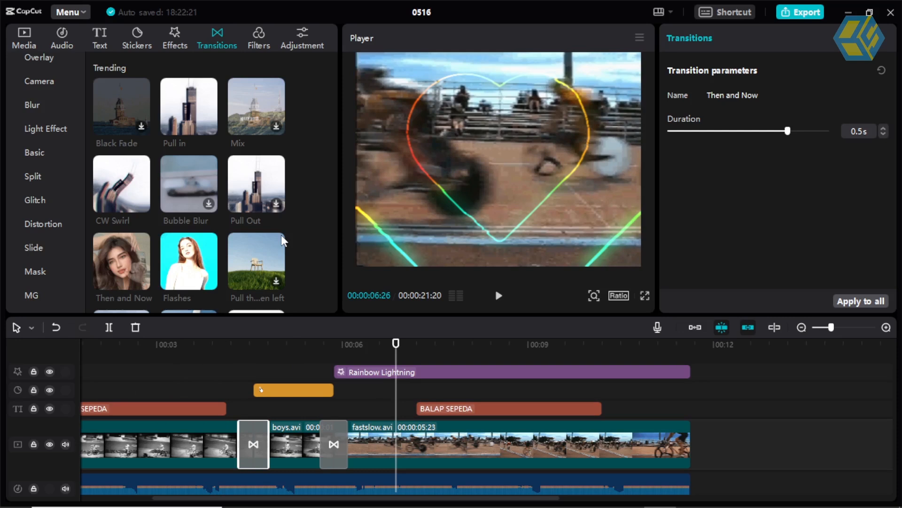
Step: Preview the featured filters Glow, BW 3, Inception and Cold Ivory on the video
{"action": "left_click", "coordinate": [259, 44]}
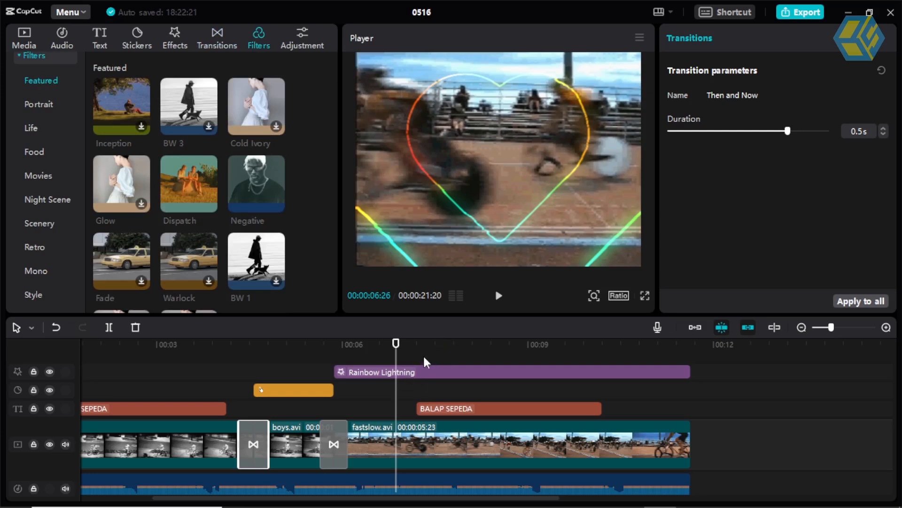
{"action": "left_click_drag", "start_coordinate": [419, 313], "coordinate": [420, 266]}
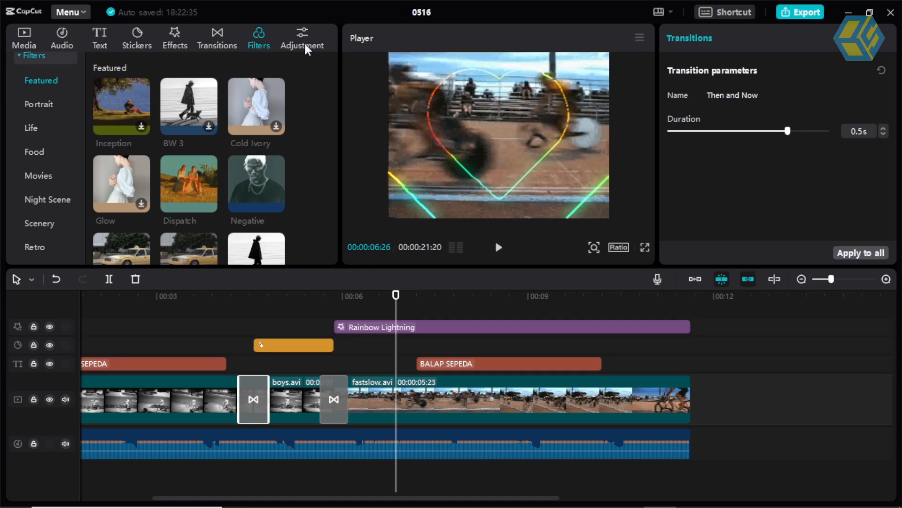
{"action": "left_click", "coordinate": [116, 190]}
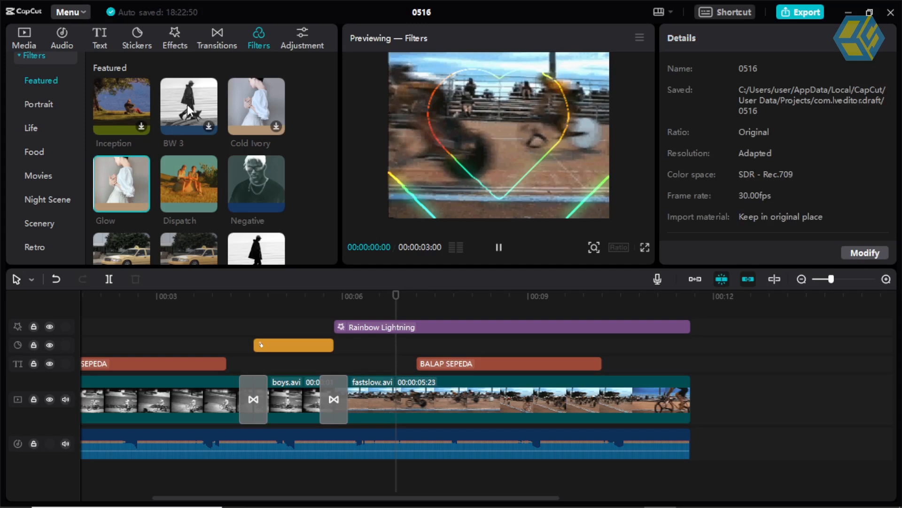
{"action": "mouse_move", "coordinate": [189, 111]}
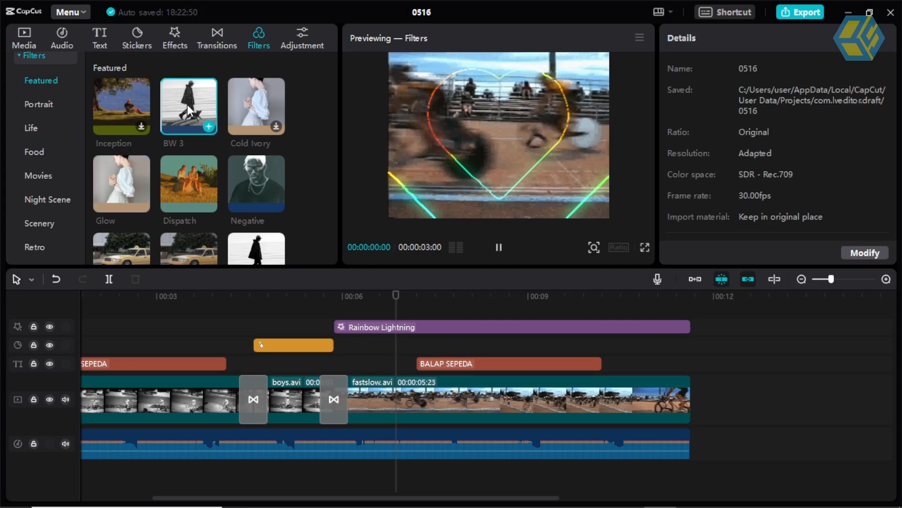
{"action": "left_click", "coordinate": [128, 112]}
{"action": "left_click", "coordinate": [263, 106]}
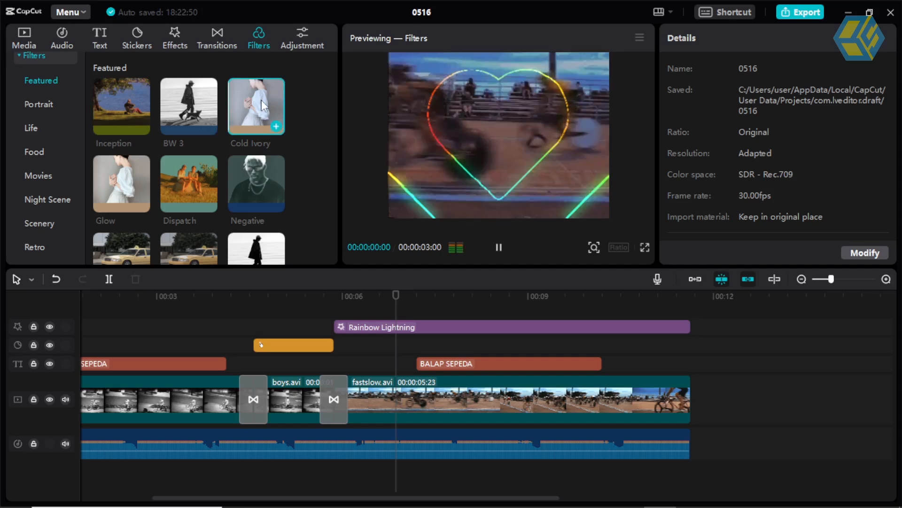
Step: Add the Negative filter and trim it to a short section of fastslow.avi around the end of the BALAP SEPEDA title
{"action": "left_click", "coordinate": [252, 180]}
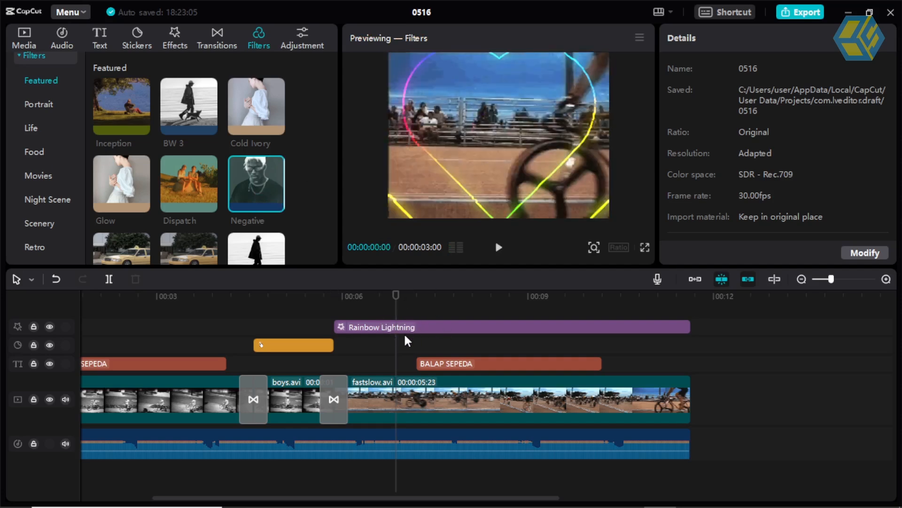
{"action": "left_click", "coordinate": [276, 204]}
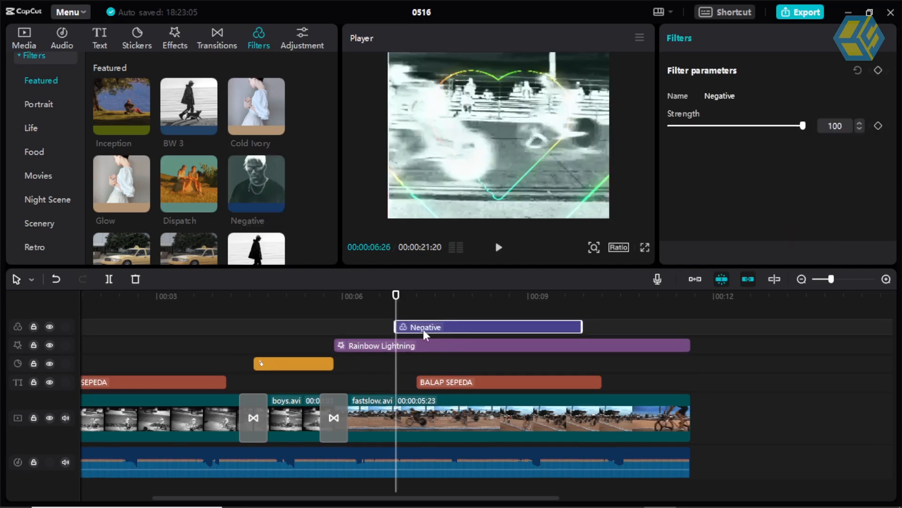
{"action": "left_click_drag", "start_coordinate": [433, 328], "coordinate": [392, 301]}
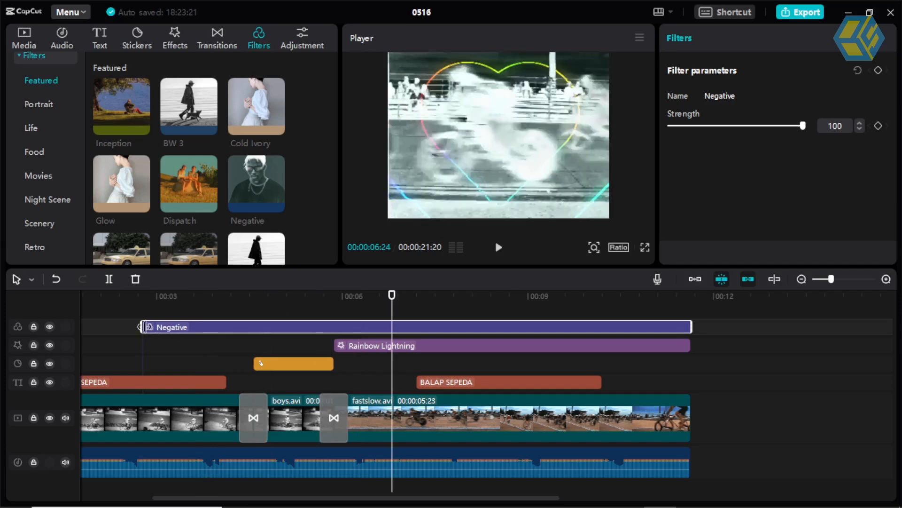
{"action": "left_click_drag", "start_coordinate": [137, 325], "coordinate": [547, 314]}
{"action": "left_click_drag", "start_coordinate": [691, 327], "coordinate": [613, 326]}
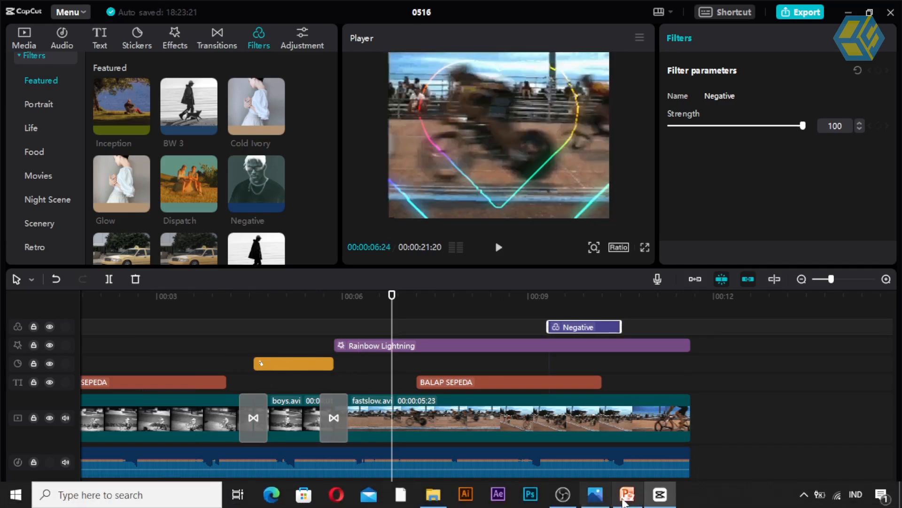
Step: Switch to PowerPoint to review the video editing topics on the BASIC POINT VIDEO EDITING slide
{"action": "left_click", "coordinate": [627, 493]}
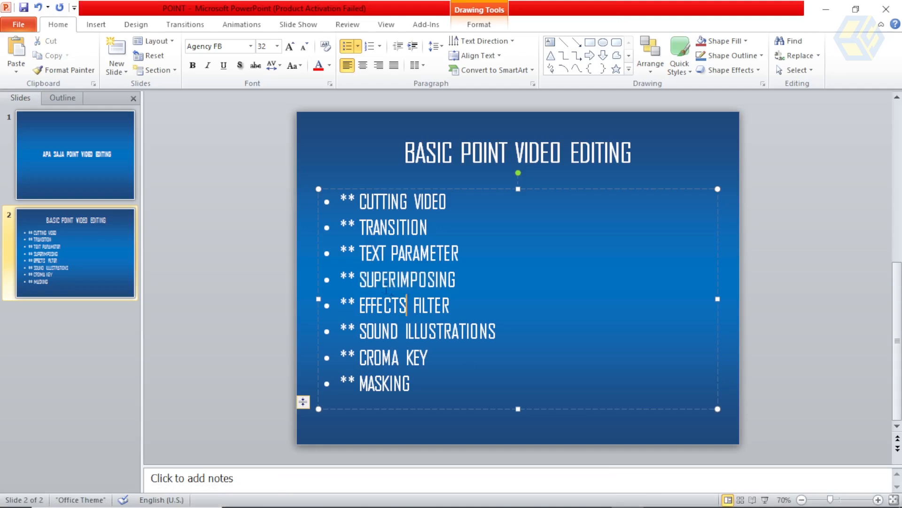
Step: Highlight the SUPERIMPOSING, EFFECTS FILTER and TEXT PARAMETER topics on the slide, and switch back to CapCut
{"action": "left_click_drag", "start_coordinate": [362, 270], "coordinate": [470, 280]}
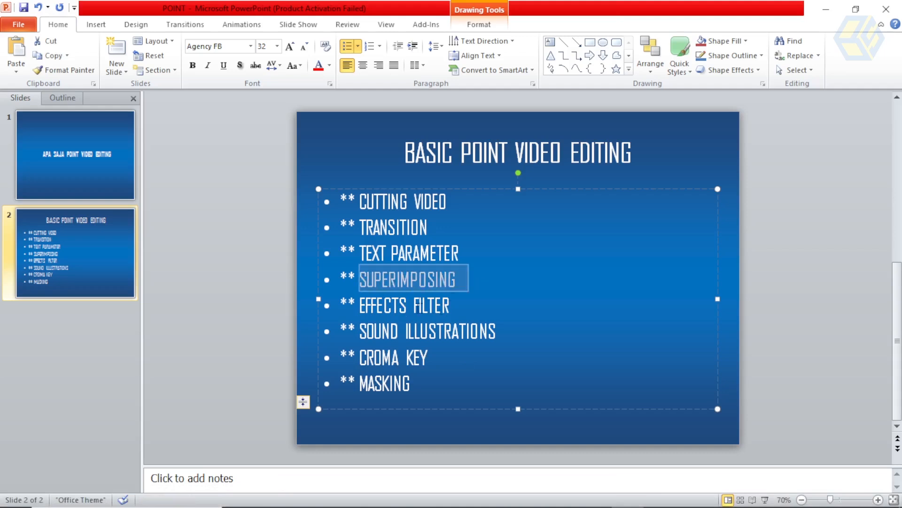
{"action": "left_click_drag", "start_coordinate": [360, 303], "coordinate": [451, 308]}
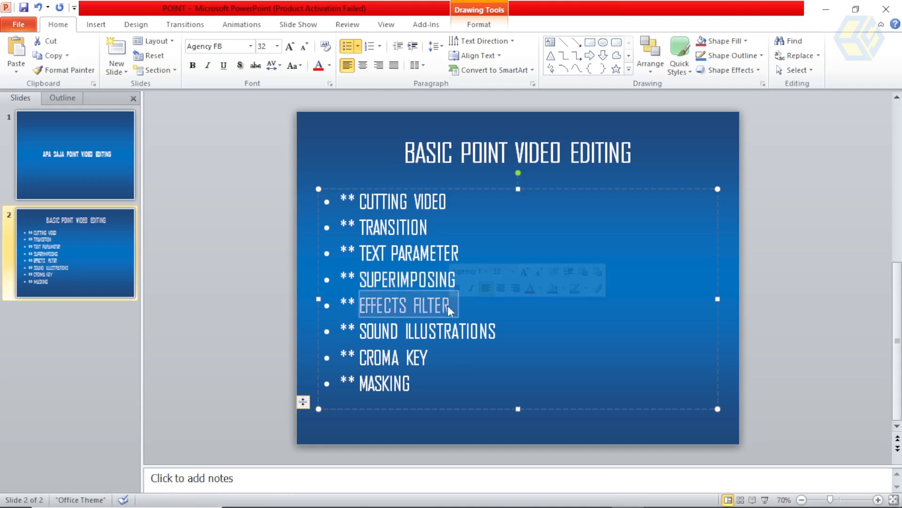
{"action": "left_click_drag", "start_coordinate": [360, 279], "coordinate": [458, 280]}
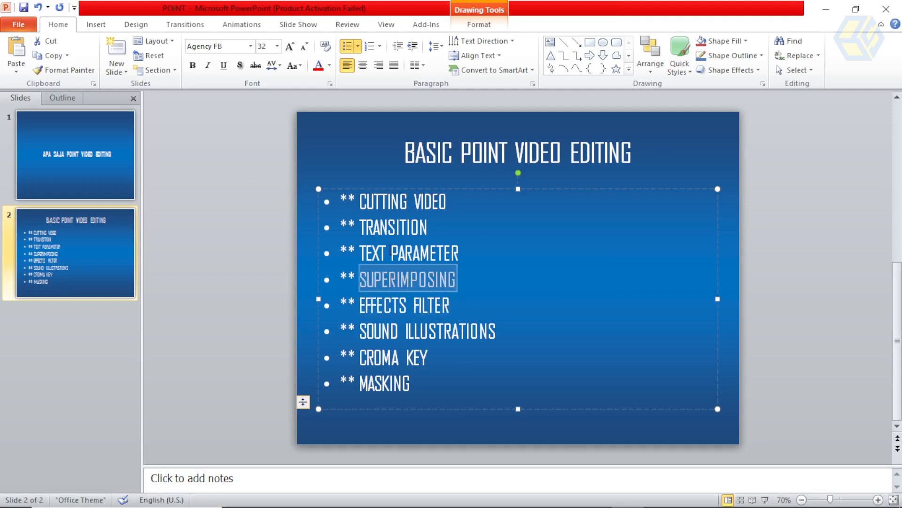
{"action": "left_click_drag", "start_coordinate": [361, 252], "coordinate": [453, 255]}
{"action": "mouse_move", "coordinate": [558, 503]}
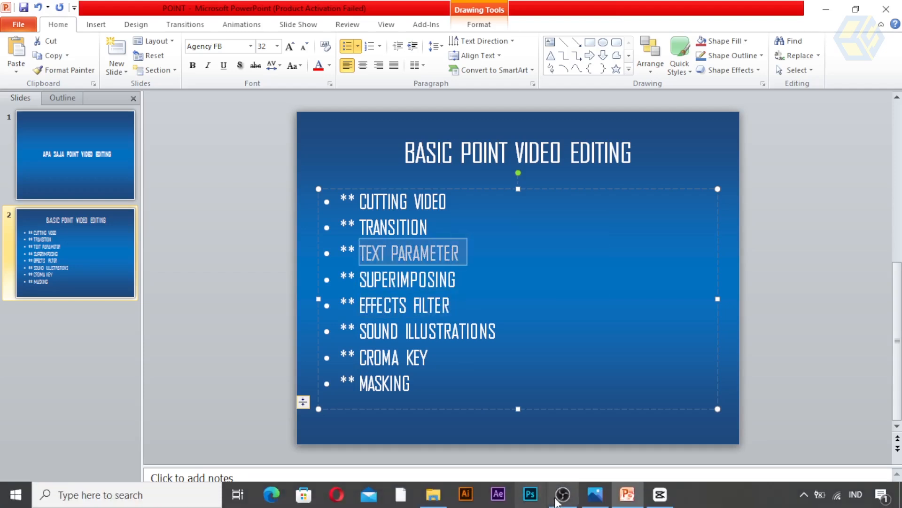
{"action": "left_click", "coordinate": [660, 495]}
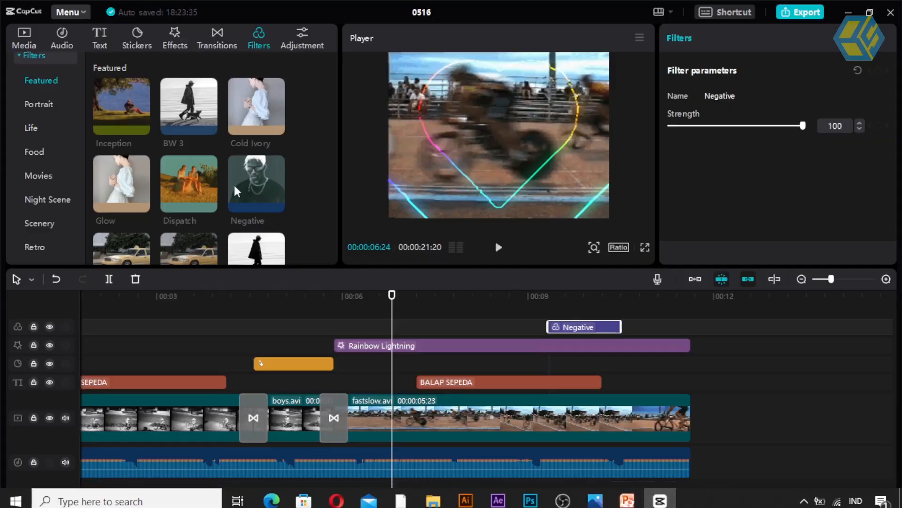
Step: Examine the custom adjustment option and the speed settings of the fastslow.avi and first boys.avi clips
{"action": "mouse_move", "coordinate": [492, 264]}
{"action": "left_mouse_down"}
{"action": "mouse_move", "coordinate": [492, 254]}
{"action": "mouse_move", "coordinate": [493, 270]}
{"action": "left_mouse_up"}
{"action": "left_click", "coordinate": [301, 38]}
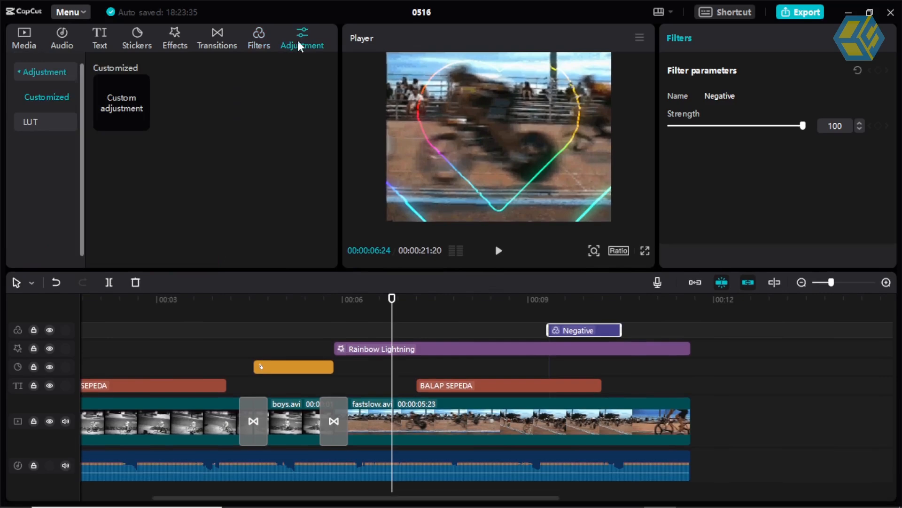
{"action": "left_click", "coordinate": [117, 103]}
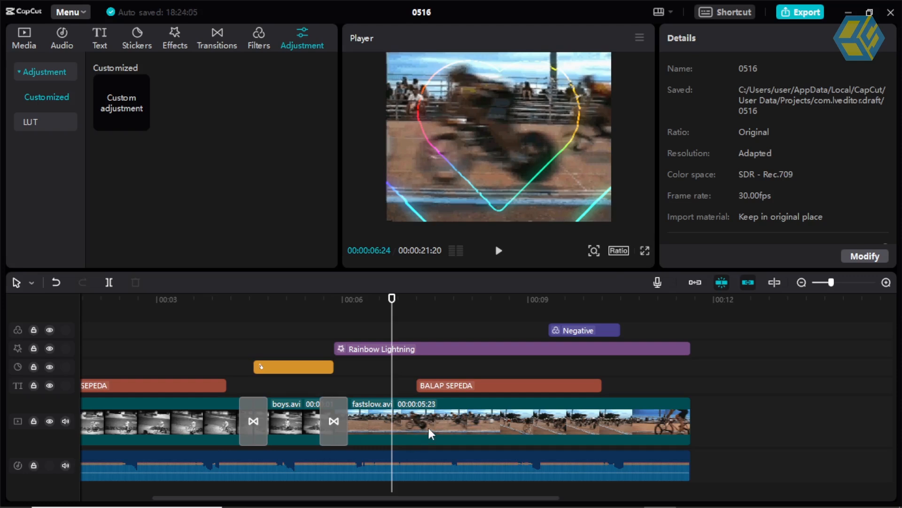
{"action": "left_click", "coordinate": [549, 426]}
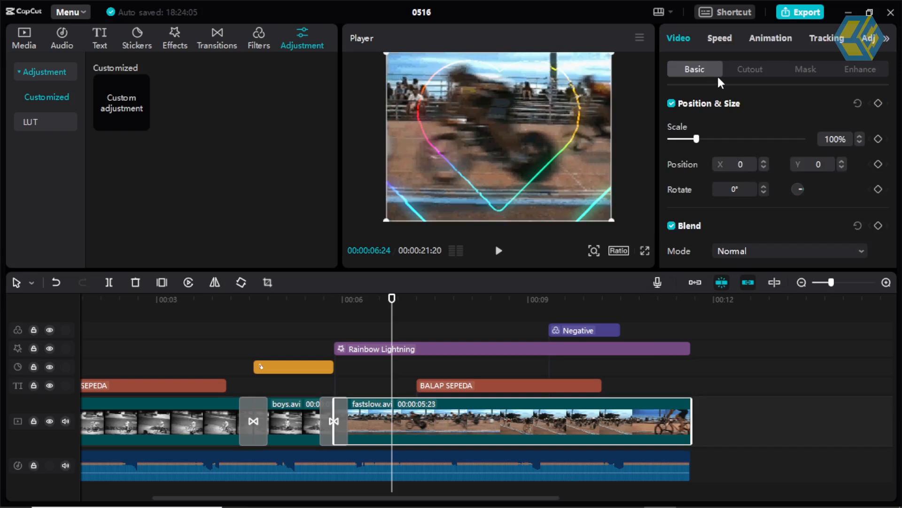
{"action": "left_click", "coordinate": [726, 39]}
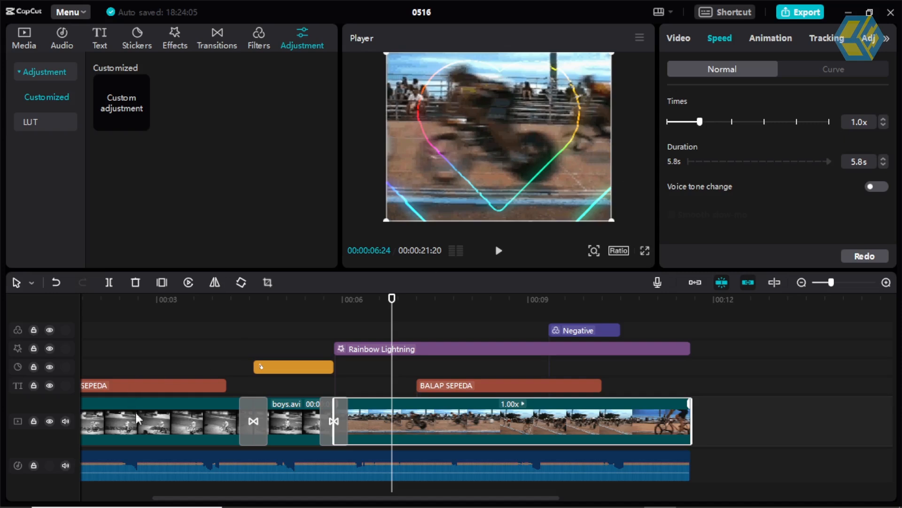
{"action": "left_click", "coordinate": [176, 301]}
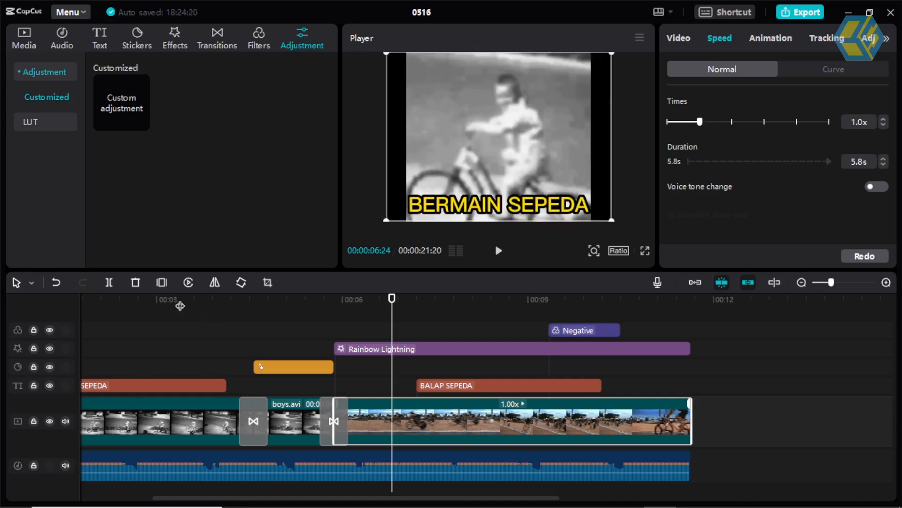
{"action": "left_click", "coordinate": [162, 419]}
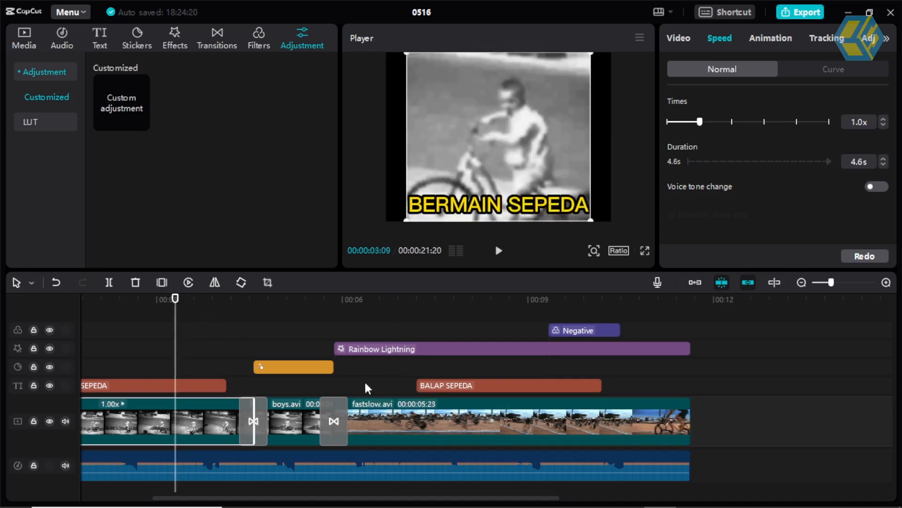
Step: Import the dance video and place it on a new track above boys.avi, starting at about 3 seconds
{"action": "left_click", "coordinate": [27, 43]}
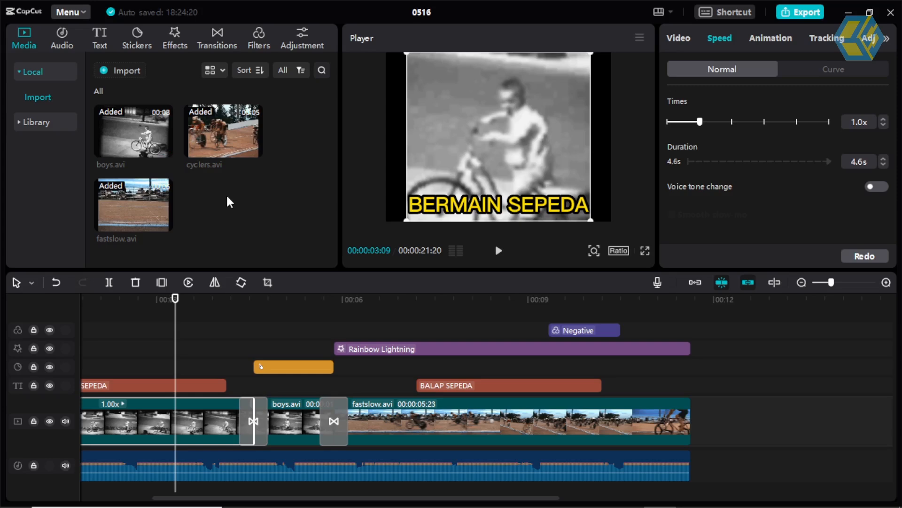
{"action": "left_click", "coordinate": [127, 70]}
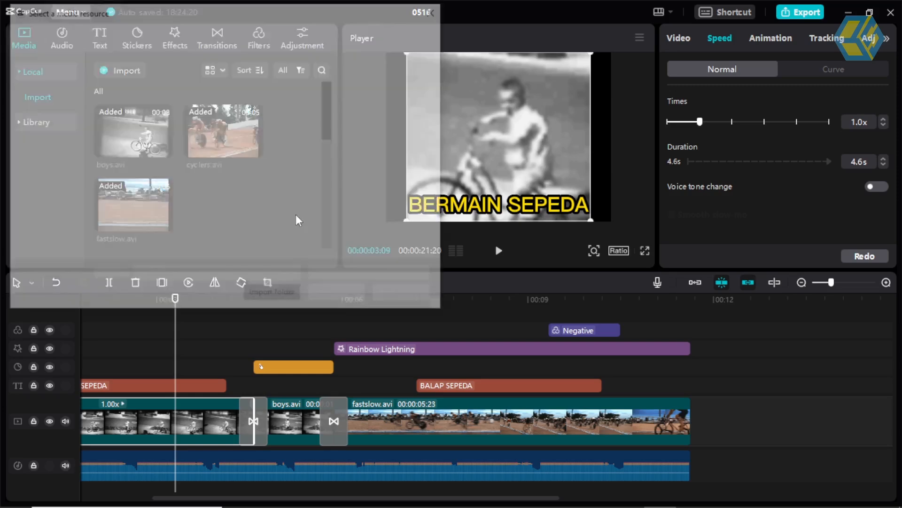
{"action": "scroll", "coordinate": [263, 165], "scroll_direction": "down", "scroll_amount": 2}
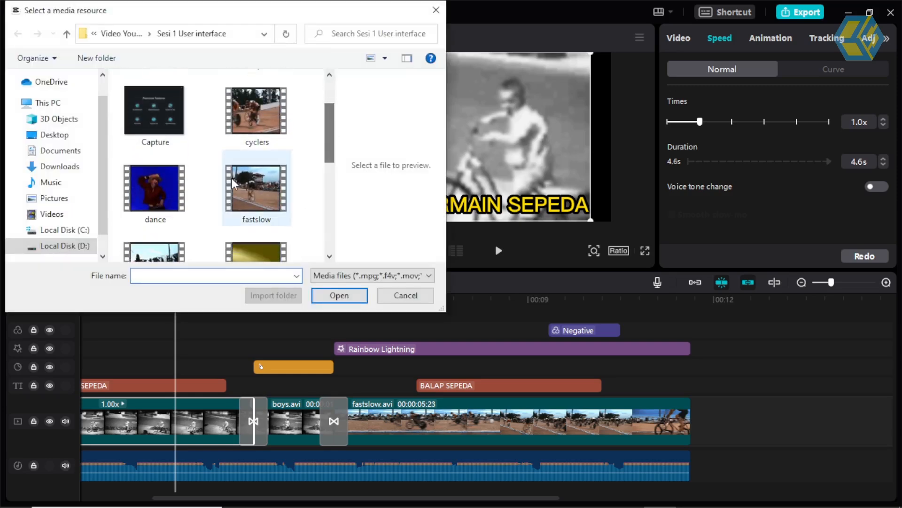
{"action": "left_click", "coordinate": [155, 188]}
{"action": "left_click", "coordinate": [352, 301]}
{"action": "mouse_move", "coordinate": [227, 198]}
{"action": "left_click_drag", "start_coordinate": [227, 200], "coordinate": [195, 315]}
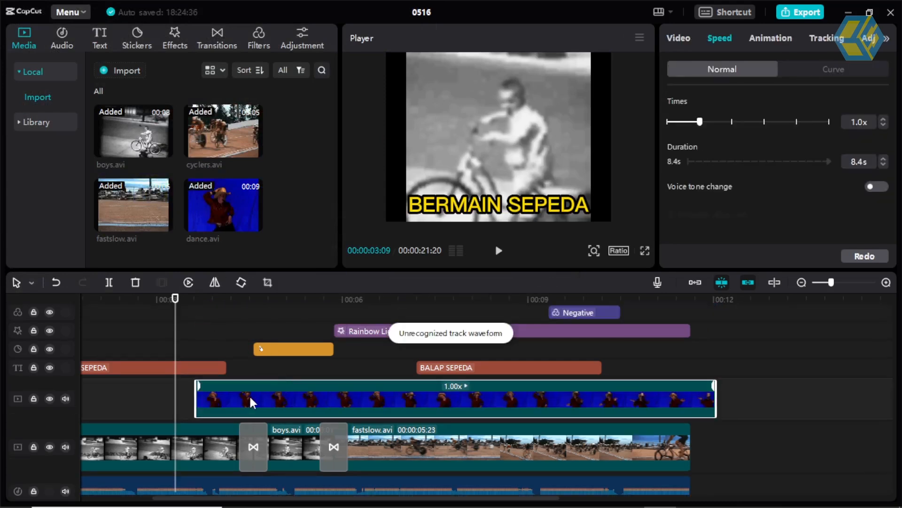
{"action": "left_click_drag", "start_coordinate": [283, 397], "coordinate": [275, 396]}
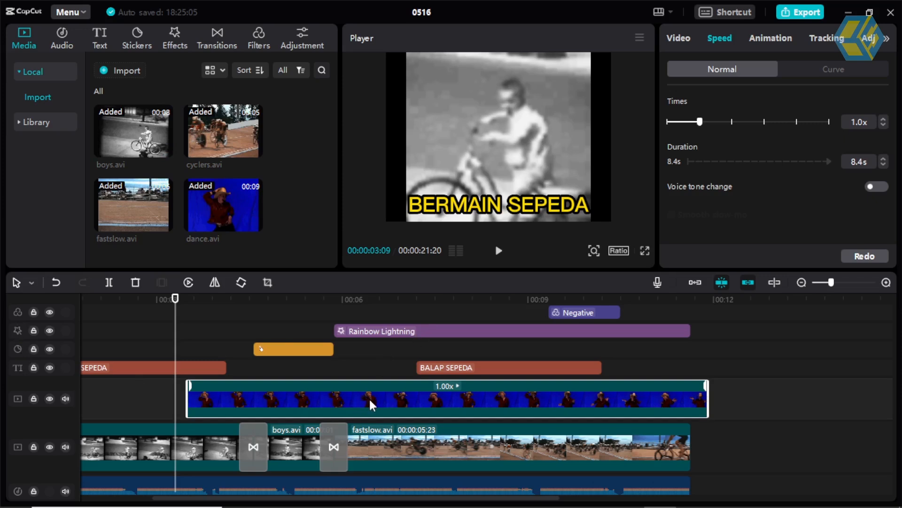
{"action": "left_click_drag", "start_coordinate": [367, 406], "coordinate": [345, 405]}
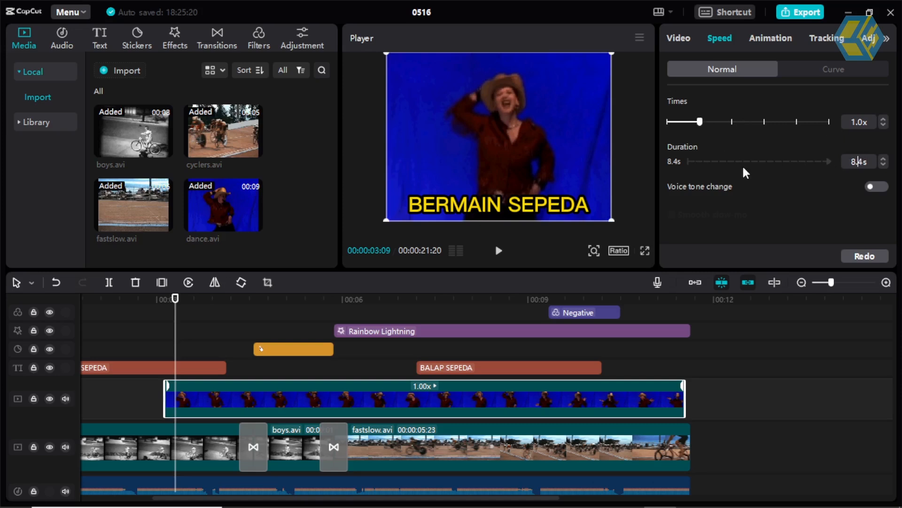
Step: Set the dance clip's speed to 4.1x and play it from its start
{"action": "left_click_drag", "start_coordinate": [700, 121], "coordinate": [755, 123]}
{"action": "left_click_drag", "start_coordinate": [176, 298], "coordinate": [165, 300]}
{"action": "key", "text": "space"}
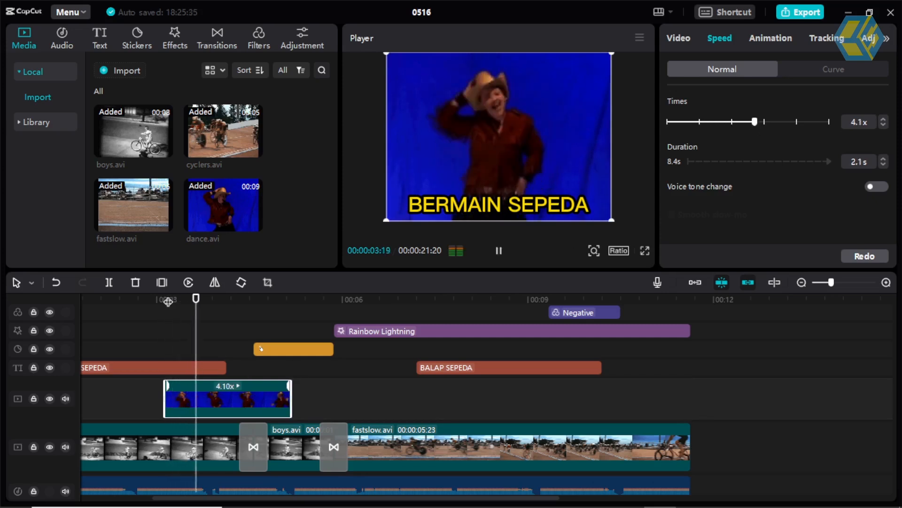
{"action": "key", "text": "space"}
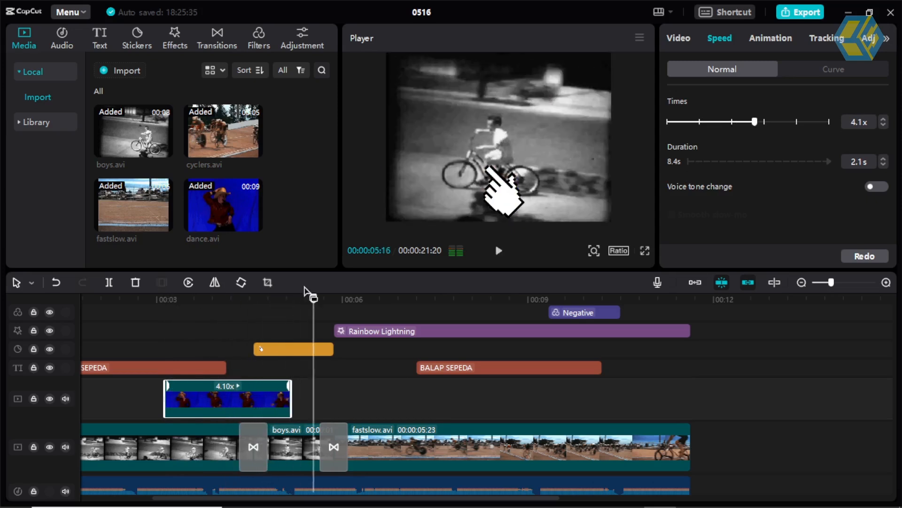
Step: Slow the dance clip to 0.7x, play it, and reduce its speed further to 0.4x
{"action": "left_click_drag", "start_coordinate": [755, 122], "coordinate": [689, 122]}
{"action": "key", "text": "space"}
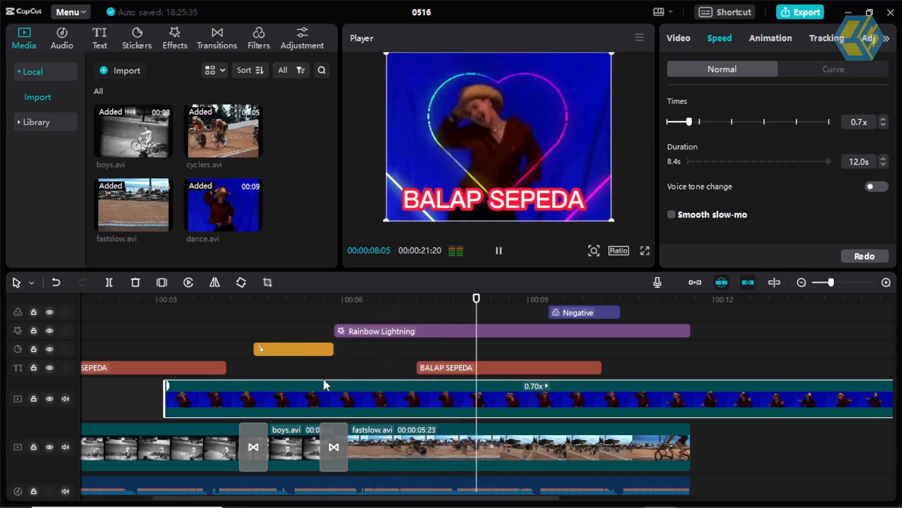
{"action": "key", "text": "space"}
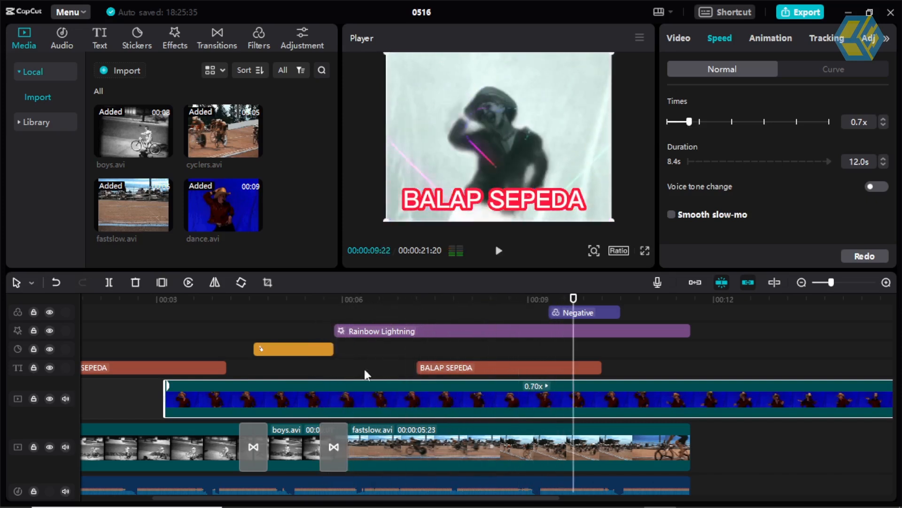
{"action": "left_click", "coordinate": [680, 120]}
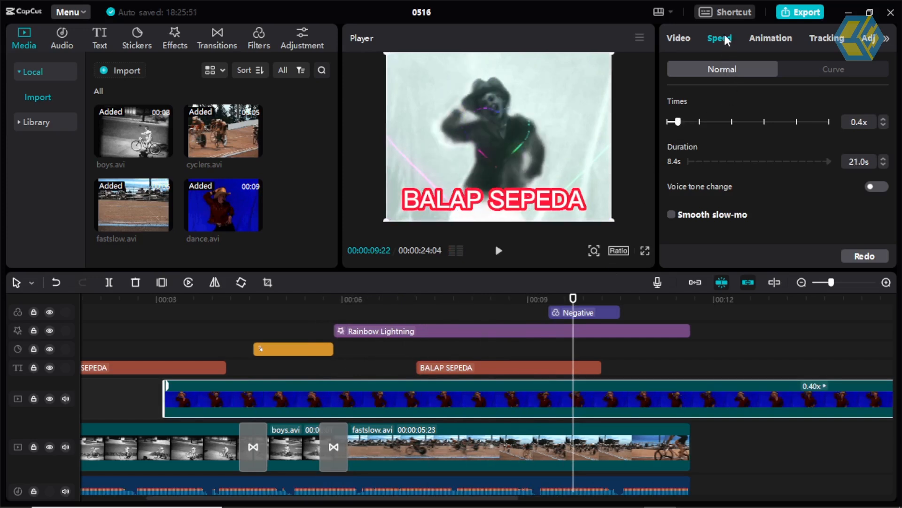
Step: Speed the dance clip up to 6.8x and play it from its start
{"action": "left_click_drag", "start_coordinate": [679, 126], "coordinate": [776, 123]}
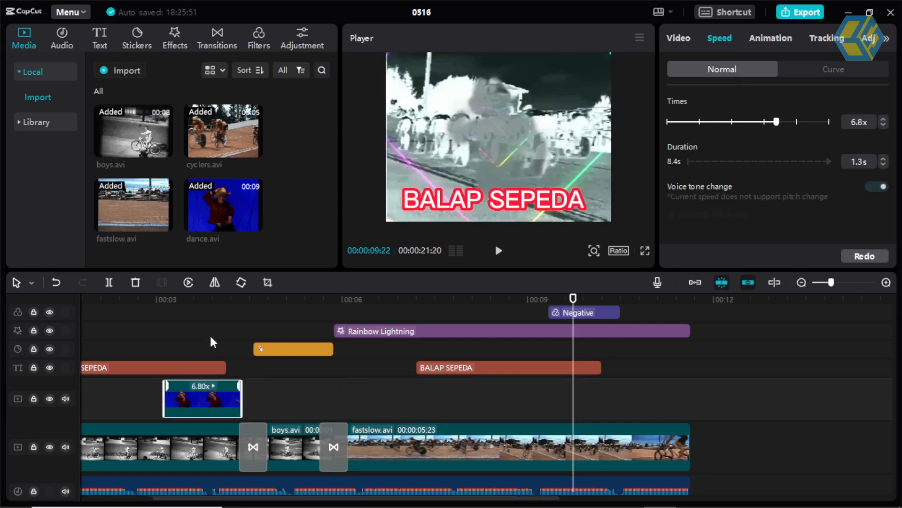
{"action": "left_click", "coordinate": [166, 298]}
{"action": "key", "text": "space"}
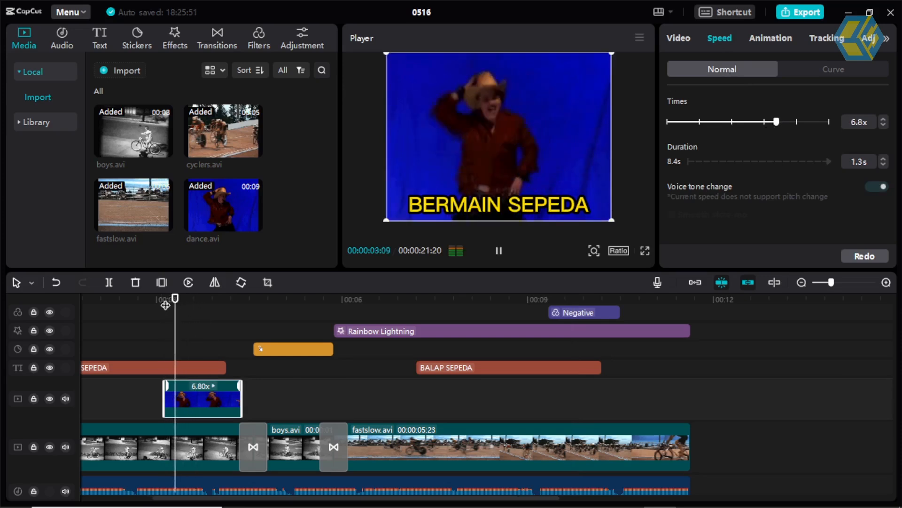
{"action": "key", "text": "space"}
Step: Move the dance clip above the first part of fastslow.avi, starting just before the BALAP SEPEDA title, and play that section
{"action": "left_click_drag", "start_coordinate": [204, 397], "coordinate": [429, 404]}
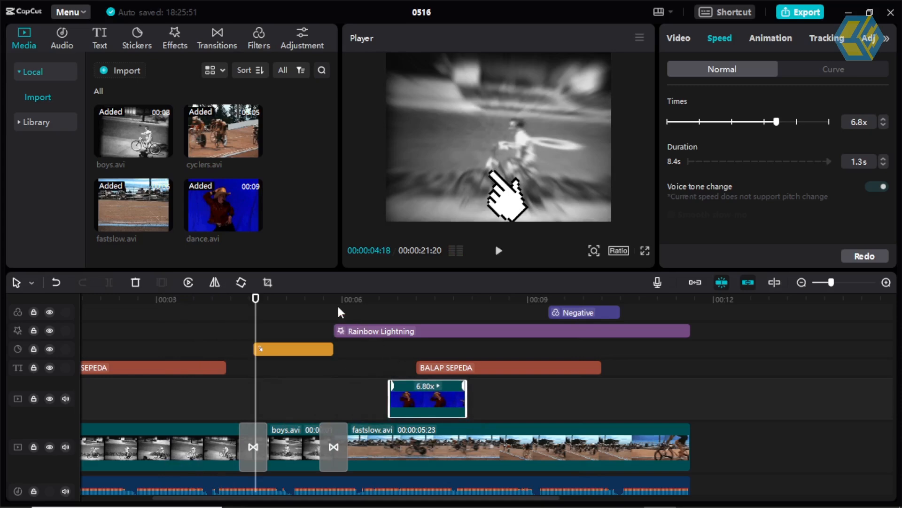
{"action": "key", "text": "space"}
{"action": "key", "text": "space"}
{"action": "left_click", "coordinate": [374, 306]}
{"action": "key", "text": "space"}
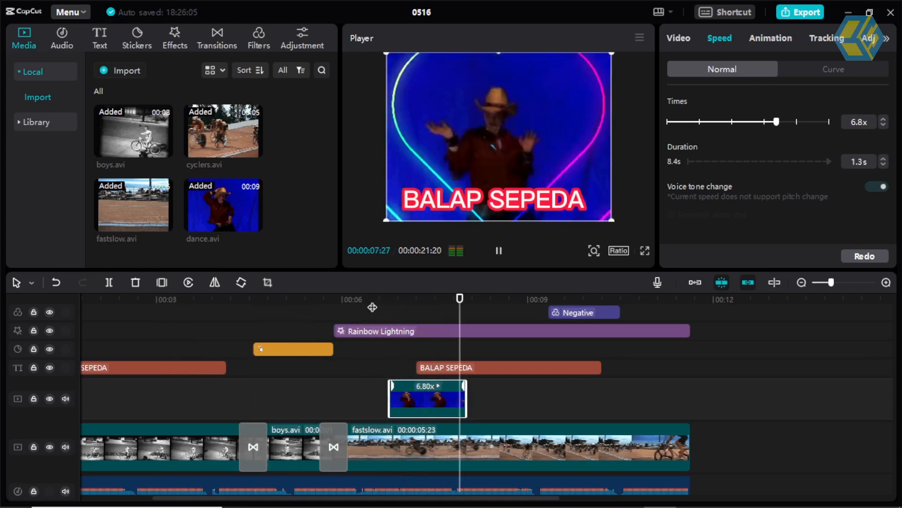
{"action": "key", "text": "space"}
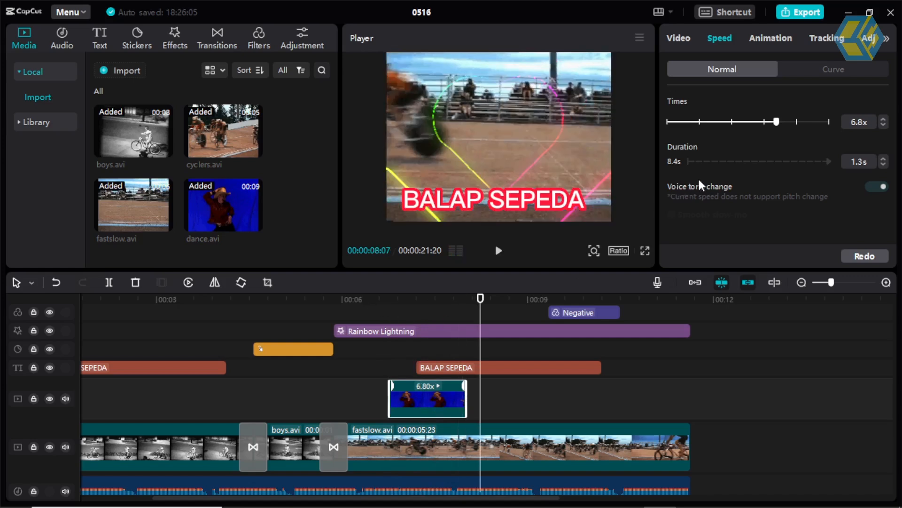
Step: Apply the Spin Left entrance animation and the first rotating exit animation to the fastslow.avi clip
{"action": "left_click", "coordinate": [768, 38]}
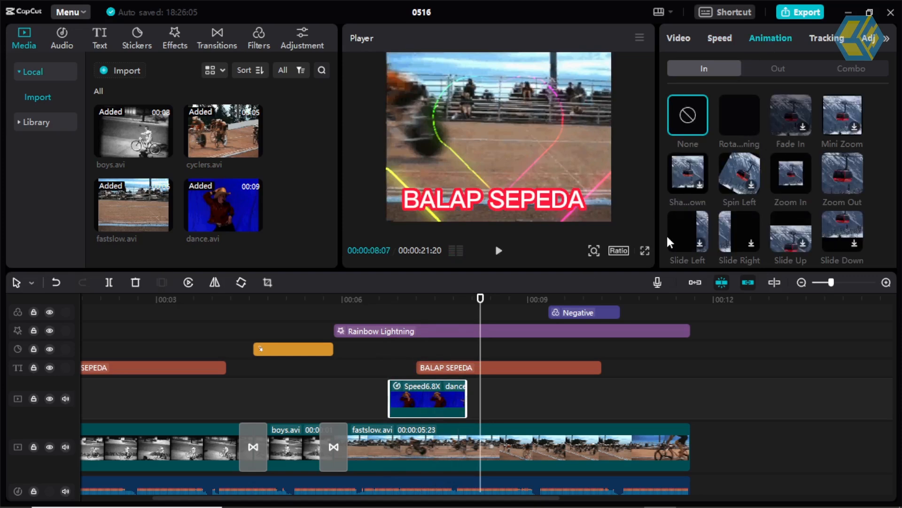
{"action": "mouse_move", "coordinate": [477, 302]}
{"action": "left_mouse_down"}
{"action": "mouse_move", "coordinate": [498, 299]}
{"action": "mouse_move", "coordinate": [489, 296]}
{"action": "left_mouse_up"}
{"action": "left_click", "coordinate": [520, 439]}
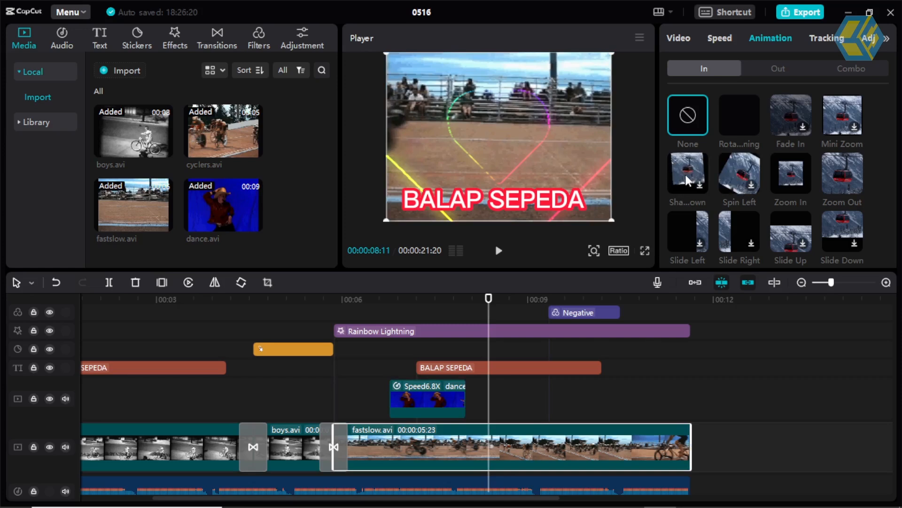
{"action": "left_click", "coordinate": [736, 178]}
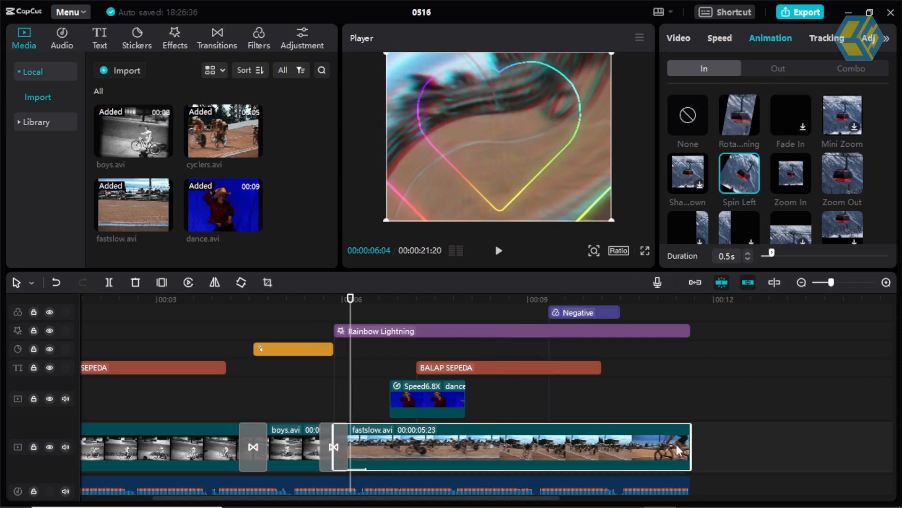
{"action": "left_click", "coordinate": [782, 70]}
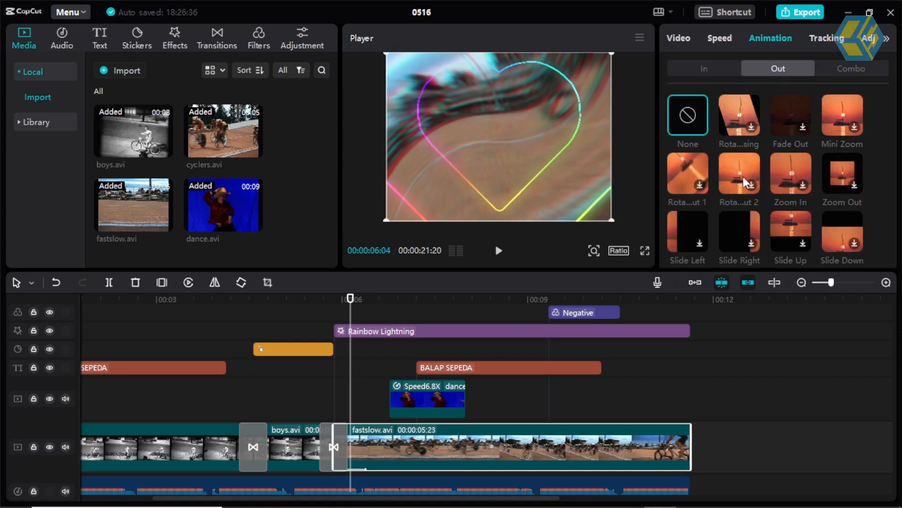
{"action": "left_click", "coordinate": [744, 116]}
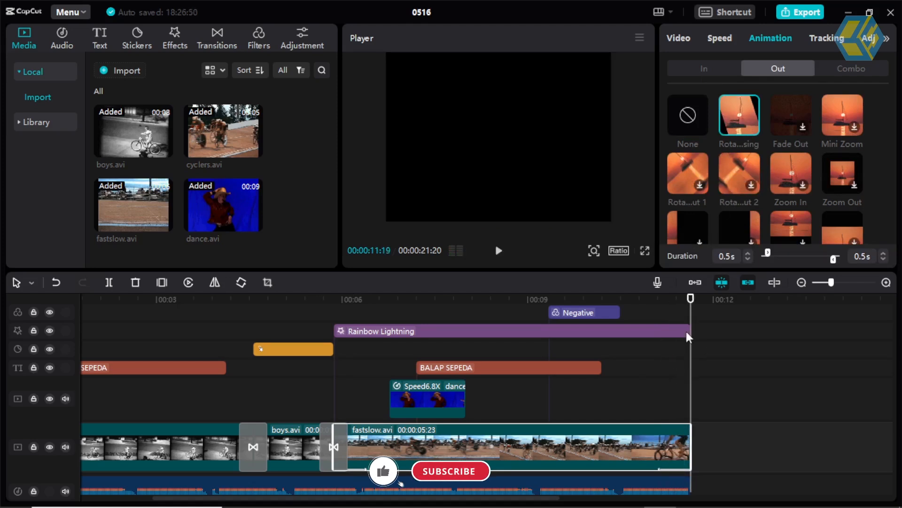
Step: Play the video from just before fastslow.avi to check its entrance animation, and enlarge the timeline area
{"action": "left_click_drag", "start_coordinate": [690, 299], "coordinate": [314, 308]}
{"action": "key", "text": "space"}
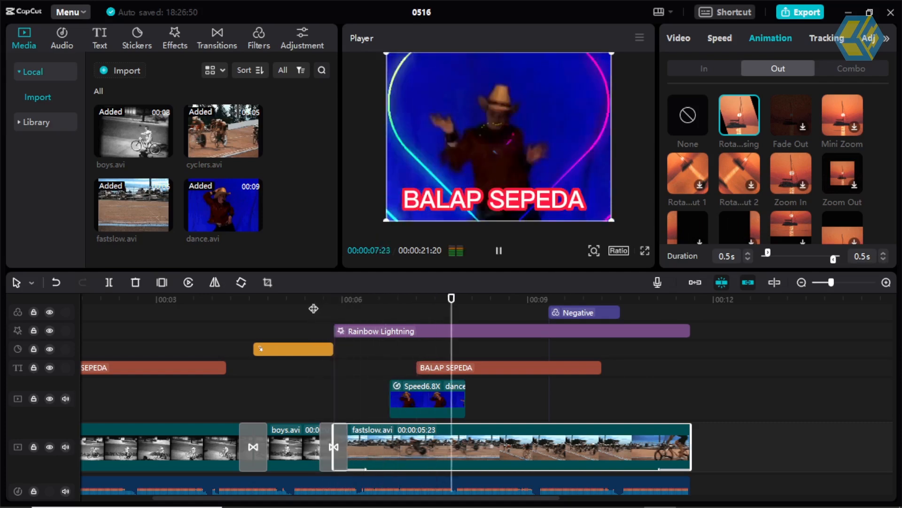
{"action": "key", "text": "space"}
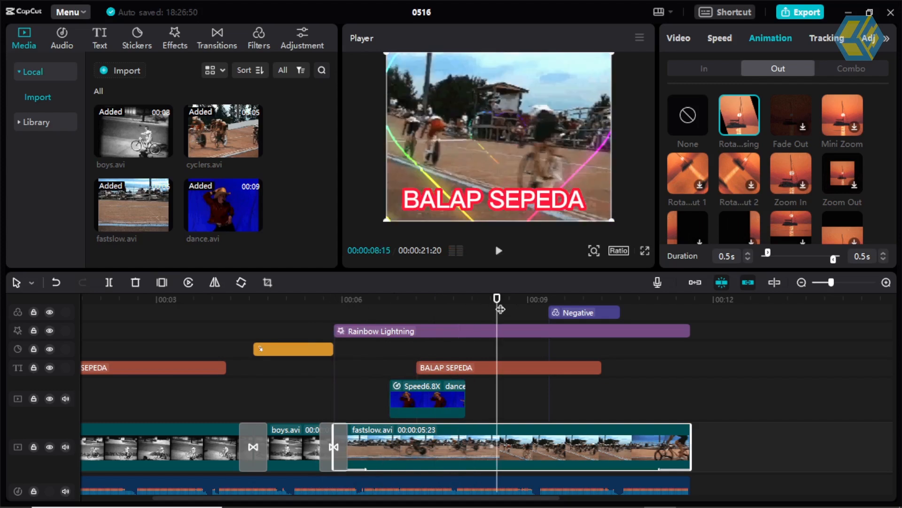
{"action": "left_click_drag", "start_coordinate": [507, 267], "coordinate": [510, 234]}
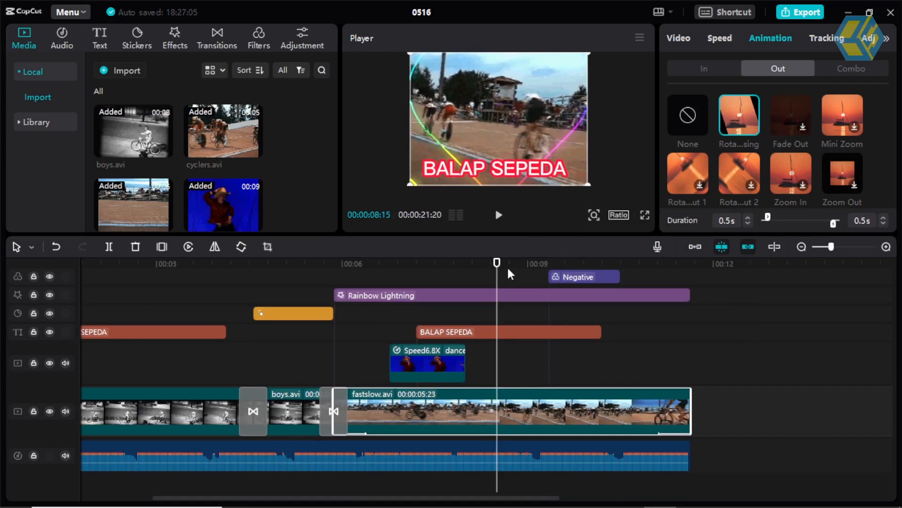
Step: Replace the fastslow.avi clip's exit animation with the second Rotate Out option and scrub through the clip's end to preview it
{"action": "left_click", "coordinate": [647, 280]}
{"action": "left_click", "coordinate": [658, 281]}
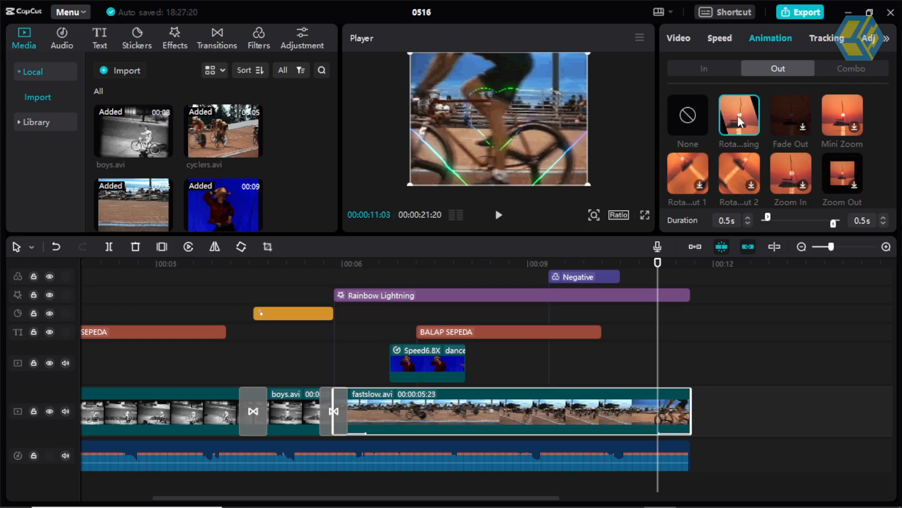
{"action": "left_click", "coordinate": [751, 187]}
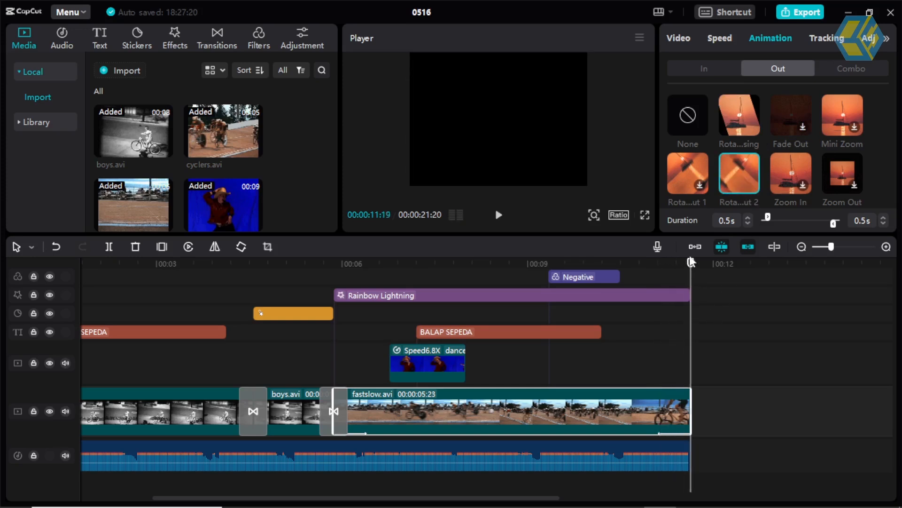
{"action": "left_click_drag", "start_coordinate": [691, 264], "coordinate": [663, 284]}
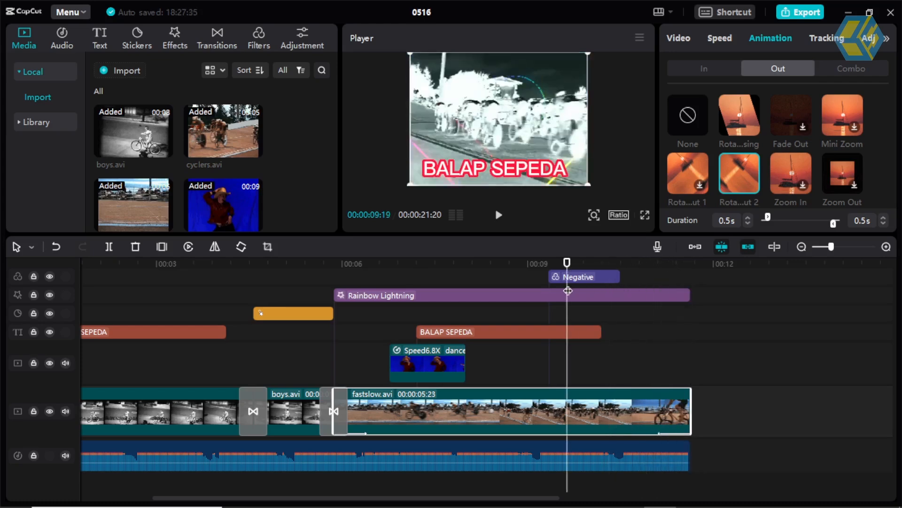
Step: Apply the shrinking bounce combo animation to the fastslow.avi clip, preview it, and enlarge the timeline area slightly
{"action": "left_click", "coordinate": [864, 71]}
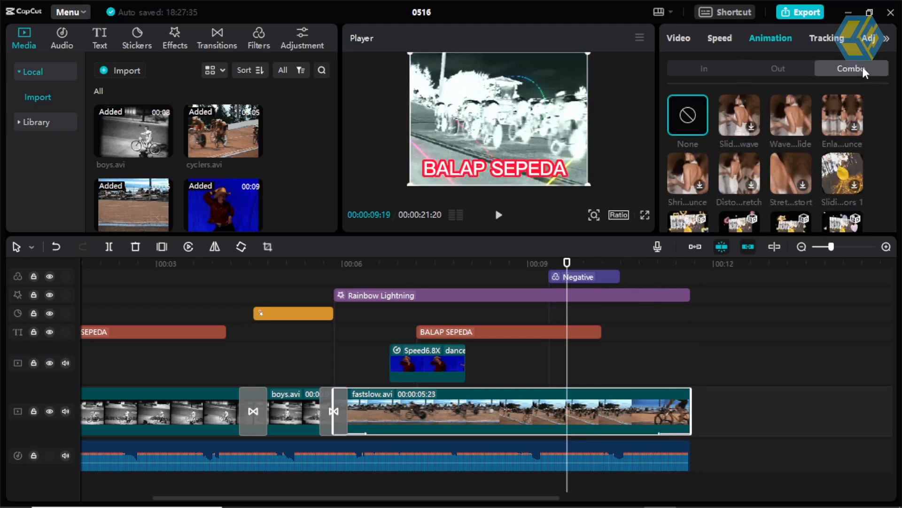
{"action": "left_click", "coordinate": [690, 179]}
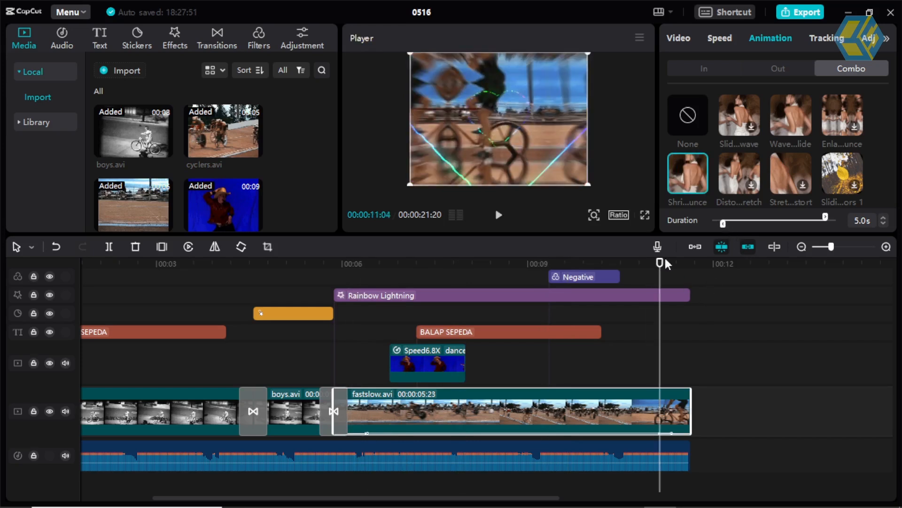
{"action": "mouse_move", "coordinate": [630, 235]}
{"action": "left_mouse_down"}
{"action": "mouse_move", "coordinate": [631, 204]}
{"action": "mouse_move", "coordinate": [632, 230]}
{"action": "left_mouse_up"}
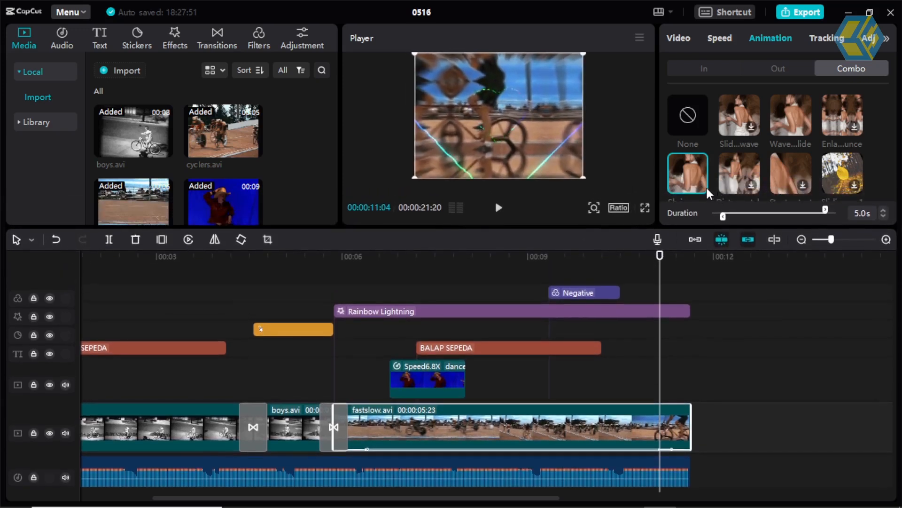
{"action": "scroll", "coordinate": [752, 188], "scroll_direction": "down", "scroll_amount": 1}
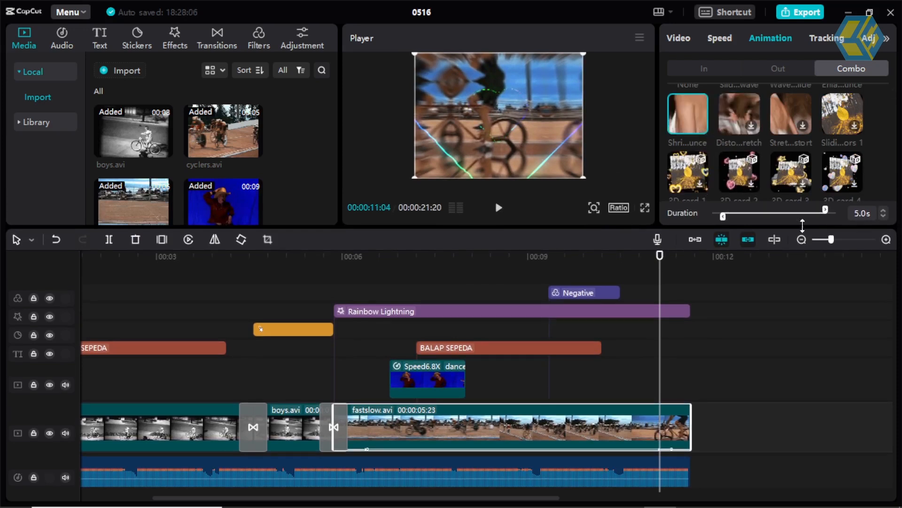
{"action": "left_click", "coordinate": [693, 123]}
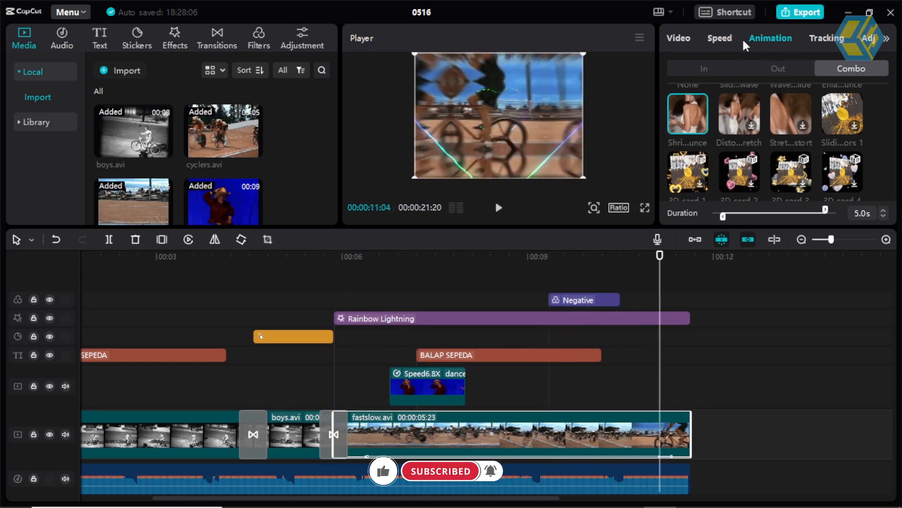
Step: View the fastslow.avi clip's tracking options and scrub back to the BERMAIN SEPEDA title
{"action": "left_click", "coordinate": [821, 42]}
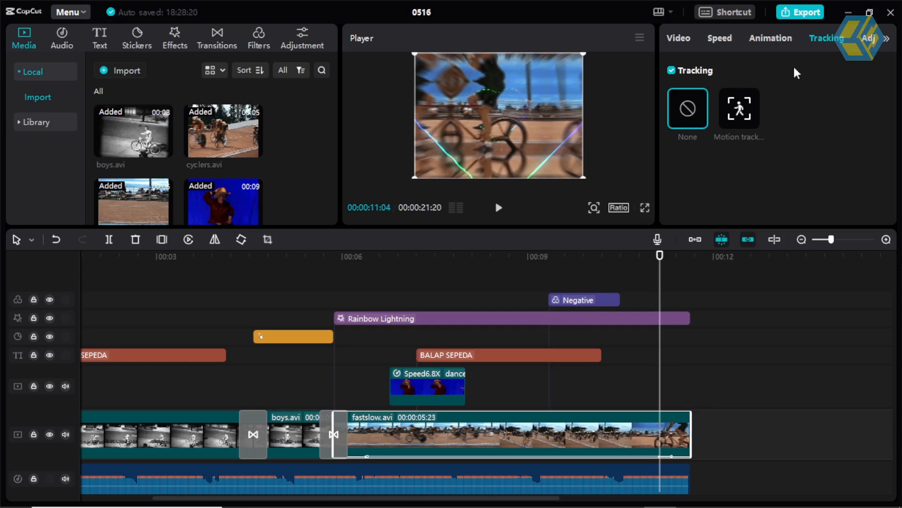
{"action": "left_click_drag", "start_coordinate": [601, 259], "coordinate": [348, 300]}
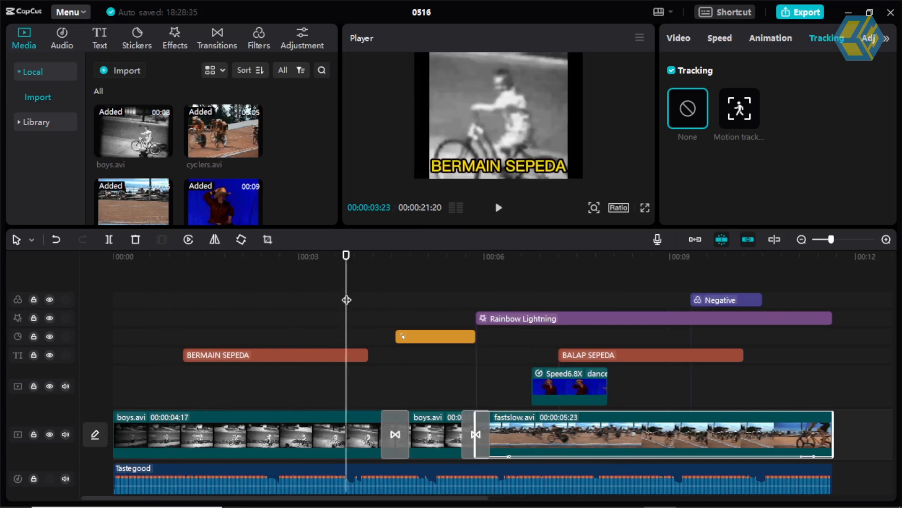
Step: Open the export settings and set the destination to the Sesi 1 User interface folder on Local Disk (D:)
{"action": "left_click", "coordinate": [794, 17]}
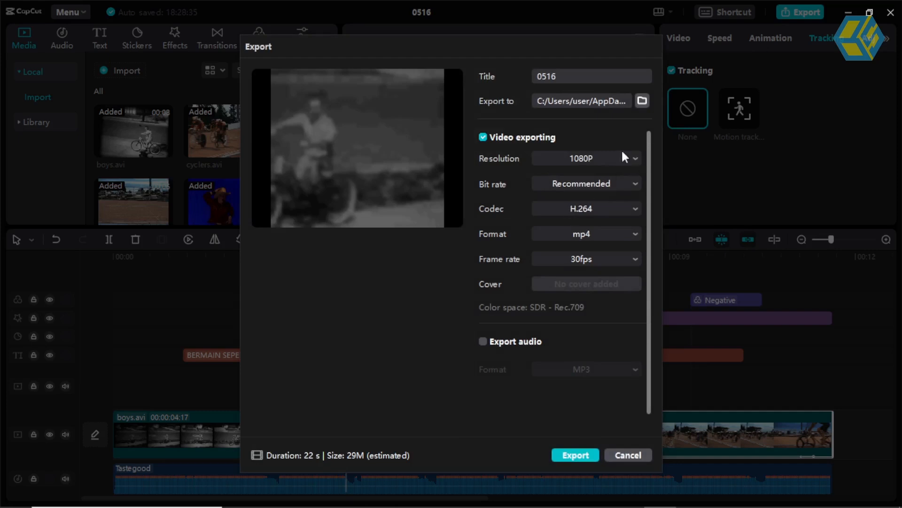
{"action": "left_click", "coordinate": [642, 100]}
{"action": "scroll", "coordinate": [326, 266], "scroll_direction": "down", "scroll_amount": 1}
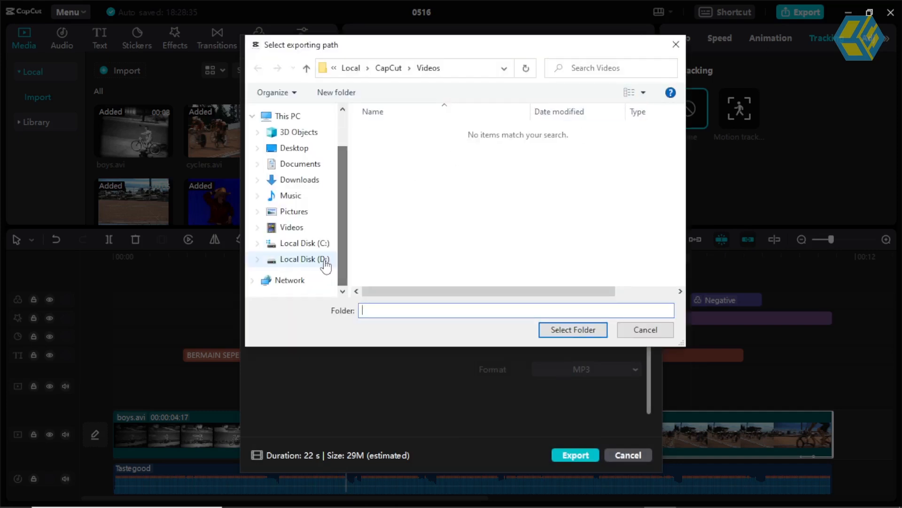
{"action": "left_click", "coordinate": [326, 266]}
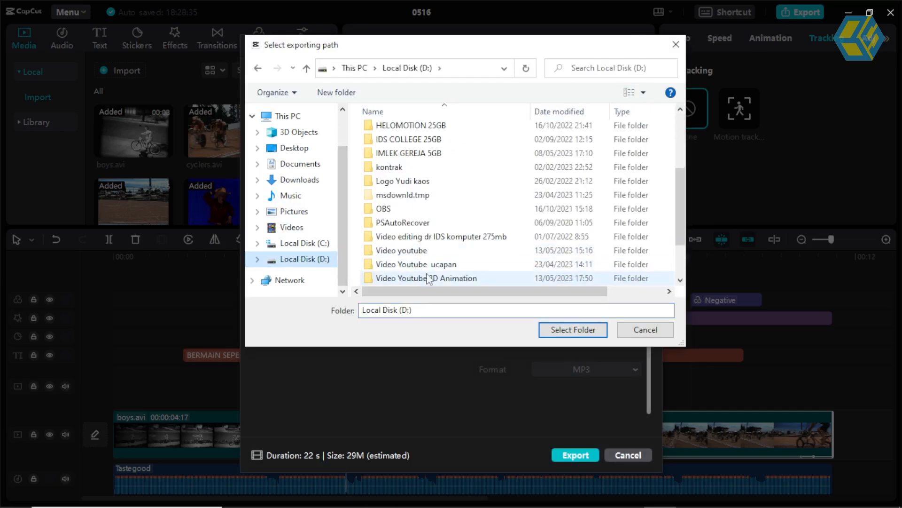
{"action": "scroll", "coordinate": [428, 277], "scroll_direction": "down", "scroll_amount": 2}
{"action": "double_click", "coordinate": [413, 250]}
{"action": "left_click", "coordinate": [396, 157]}
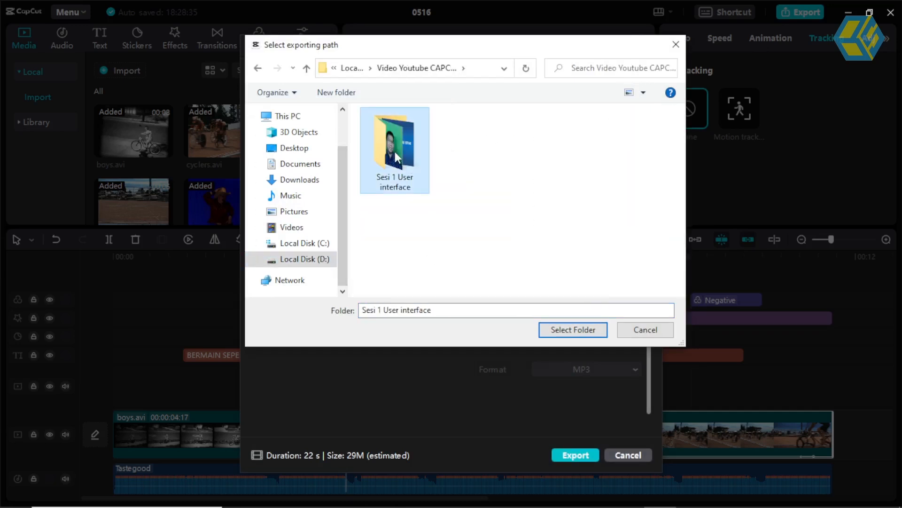
{"action": "double_click", "coordinate": [396, 157]}
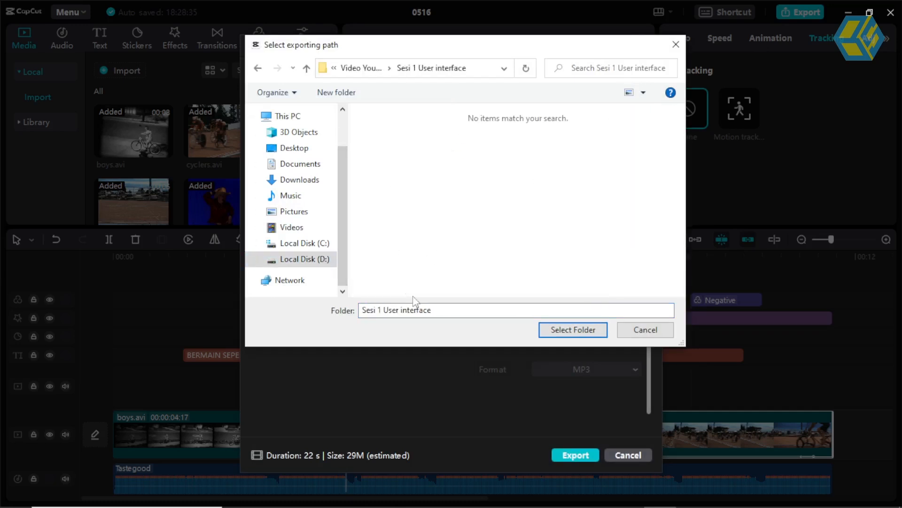
{"action": "left_click", "coordinate": [569, 331]}
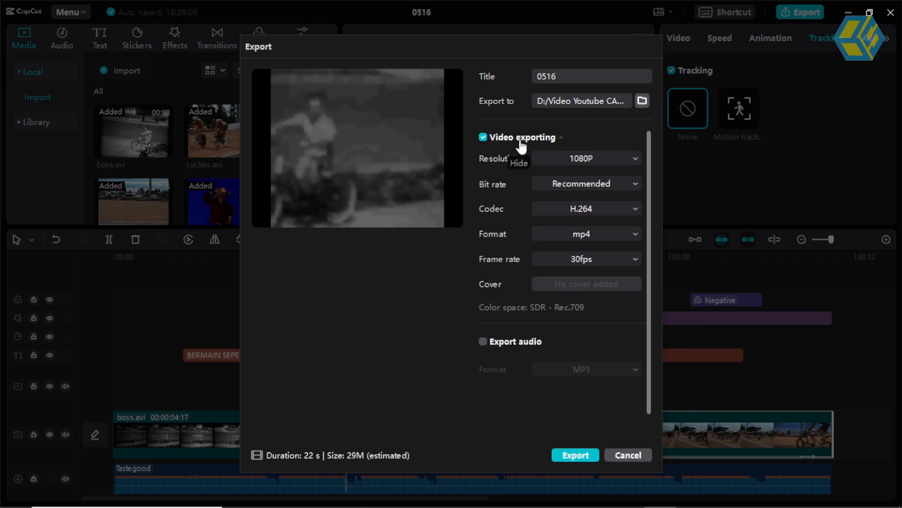
Step: Export the 0516 video as a 1080P H.264 mp4 at 30fps and dismiss the TikTok posting screen
{"action": "left_click", "coordinate": [577, 454]}
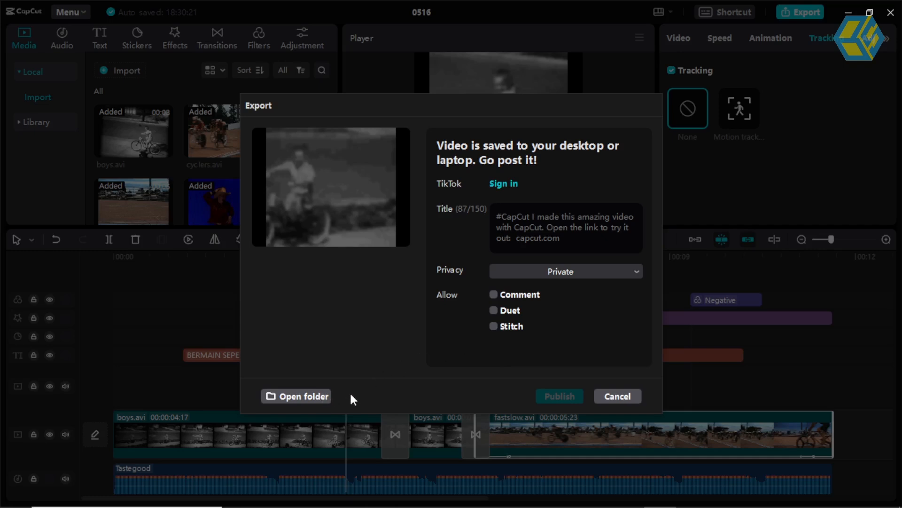
{"action": "left_click", "coordinate": [610, 397]}
Step: Switch to File Explorer and open the Sesi 1 User interface folder on Local Disk (D:)
{"action": "mouse_move", "coordinate": [514, 503]}
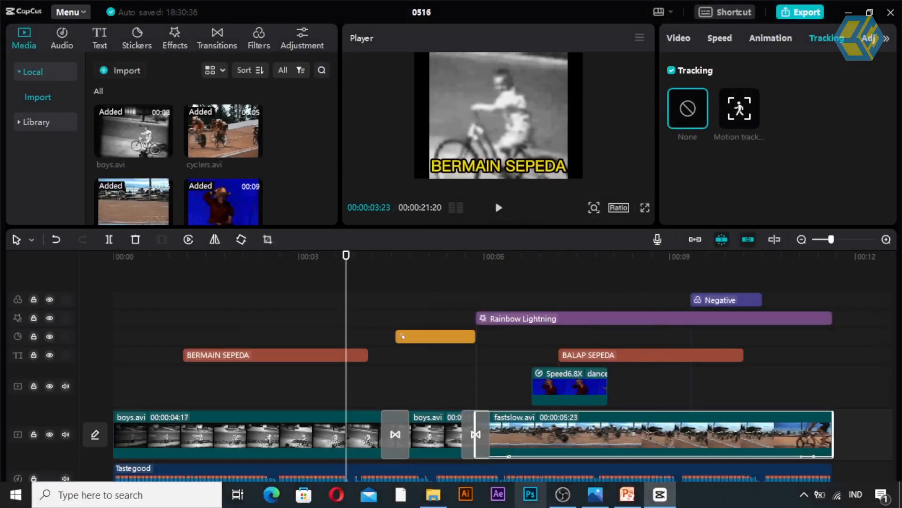
{"action": "left_click", "coordinate": [433, 494]}
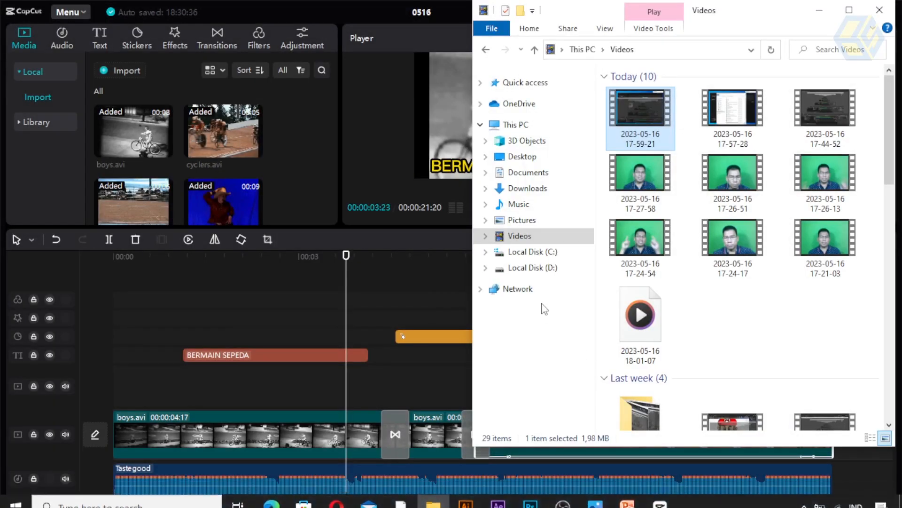
{"action": "left_click", "coordinate": [547, 272]}
{"action": "scroll", "coordinate": [653, 307], "scroll_direction": "down", "scroll_amount": 4}
{"action": "double_click", "coordinate": [643, 115]}
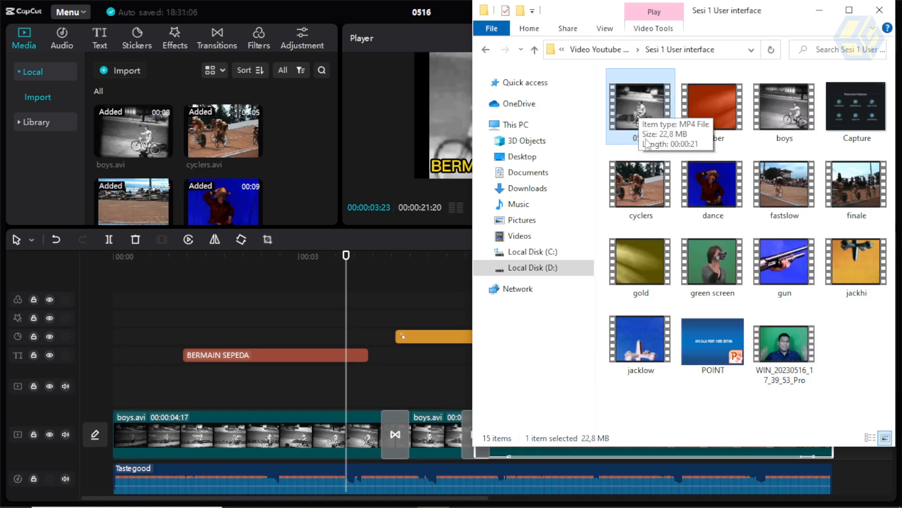
Step: Play the exported 0516 video, close the player, and return to CapCut
{"action": "double_click", "coordinate": [642, 106]}
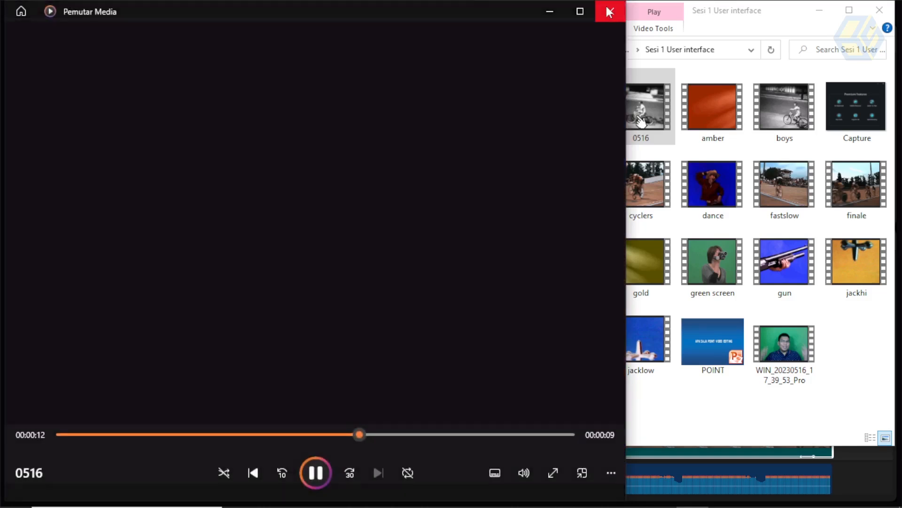
{"action": "left_click", "coordinate": [609, 11]}
{"action": "left_click", "coordinate": [820, 12]}
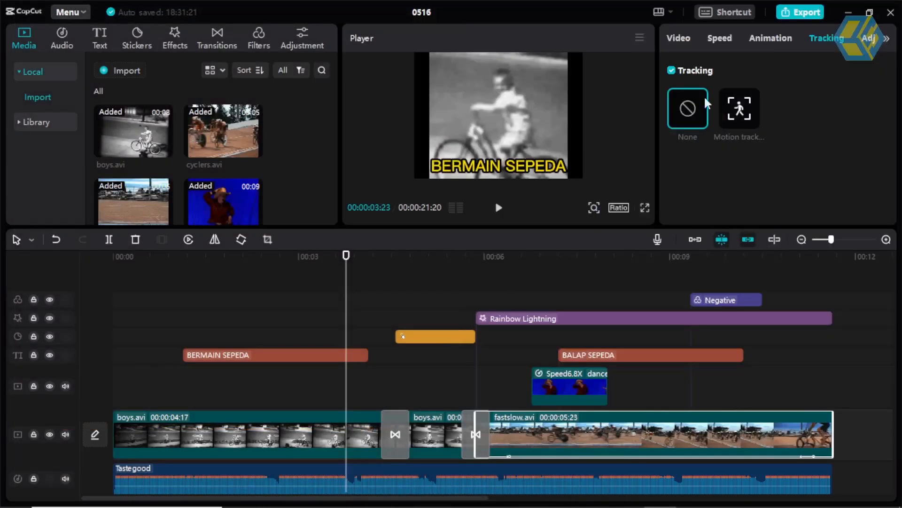